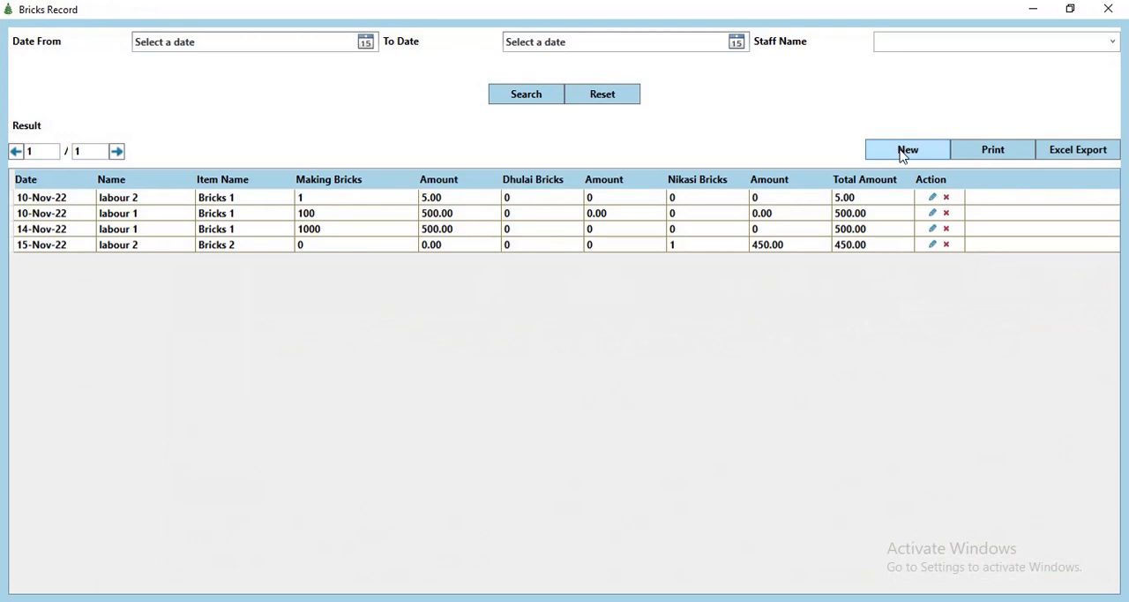
Step: Look over the blank bricks record entry form and close it together with the bricks record list
{"action": "left_click", "coordinate": [902, 153]}
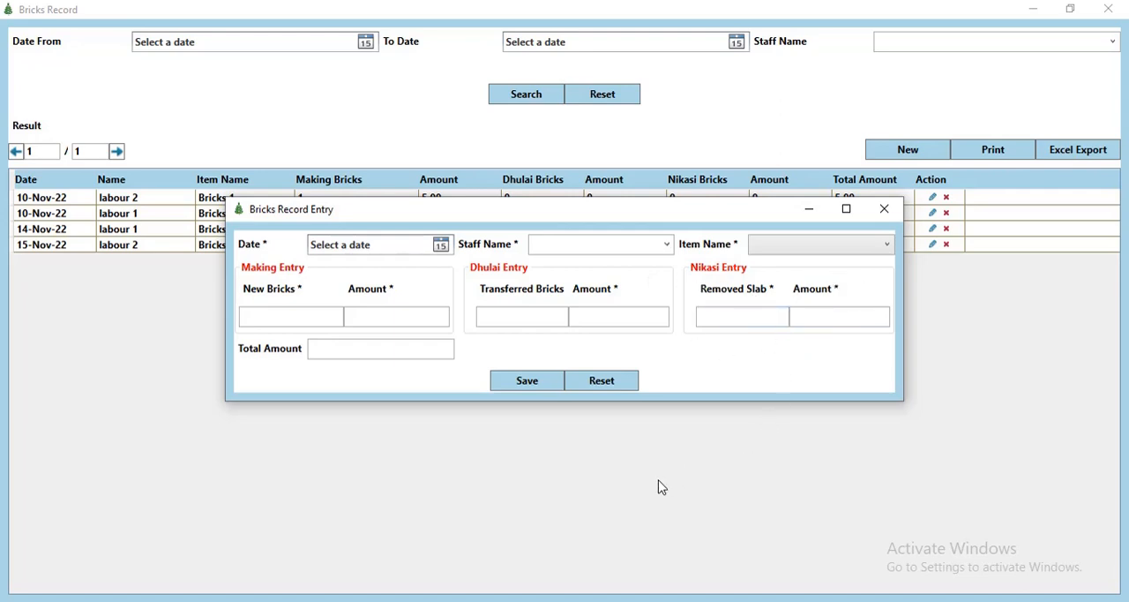
{"action": "left_click", "coordinate": [885, 209]}
{"action": "left_click", "coordinate": [1109, 9]}
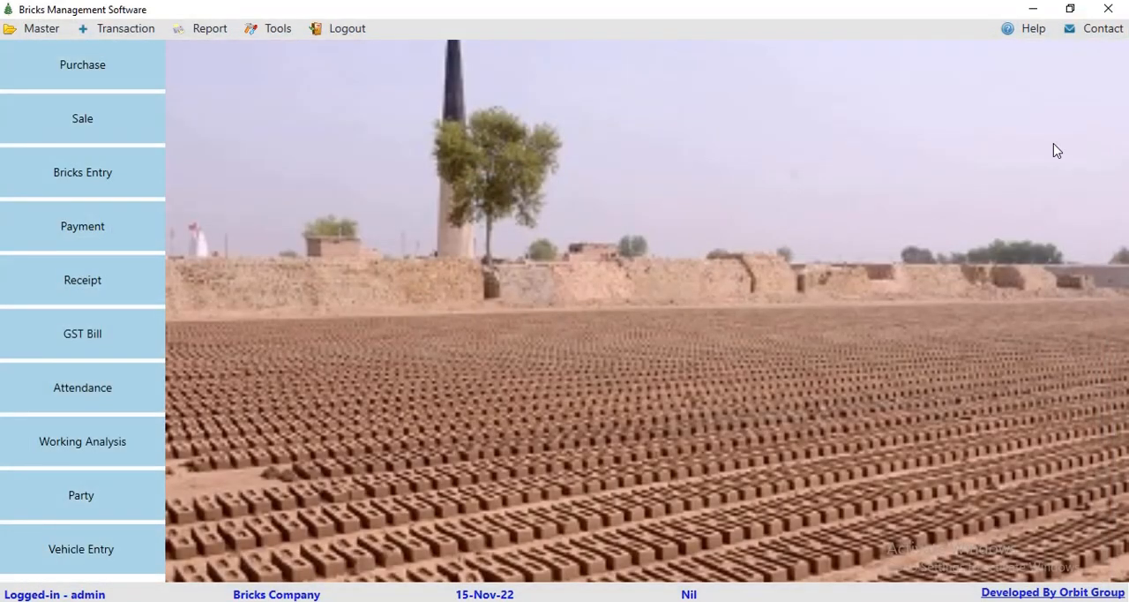
Step: View the stock report covering all bricks and materials, and close it
{"action": "left_click", "coordinate": [134, 32]}
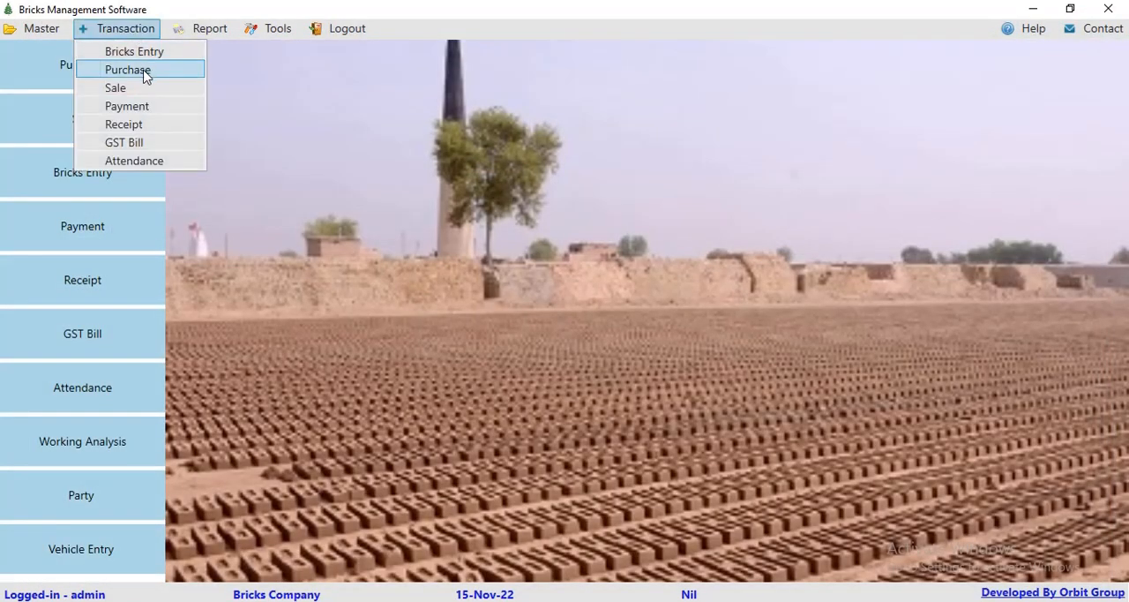
{"action": "left_click", "coordinate": [199, 28]}
{"action": "left_click", "coordinate": [202, 29]}
{"action": "left_click", "coordinate": [203, 53]}
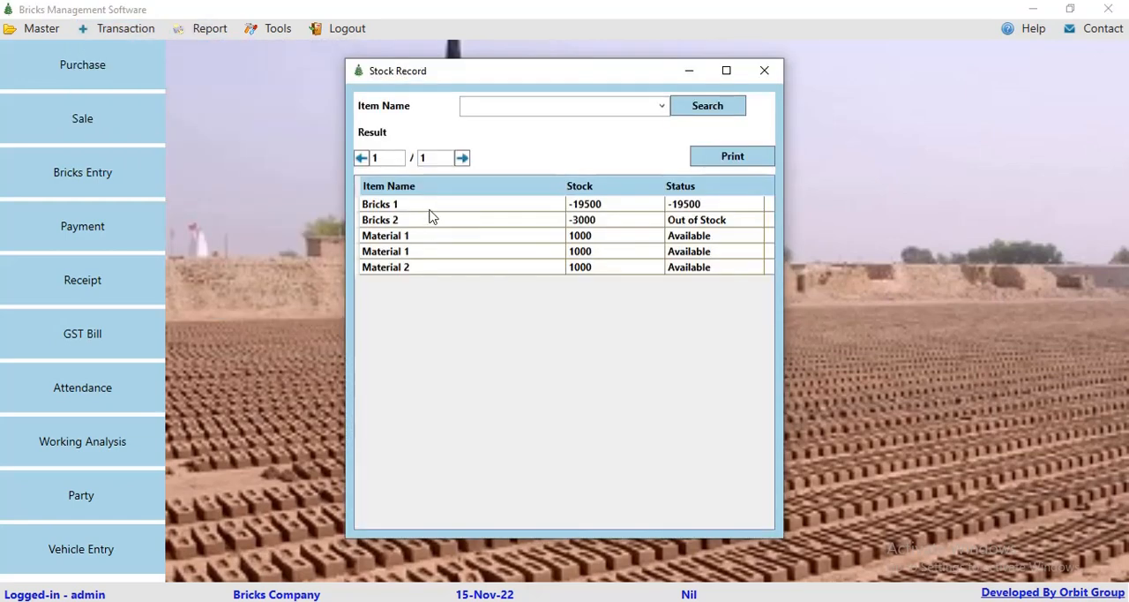
{"action": "left_click", "coordinate": [764, 70]}
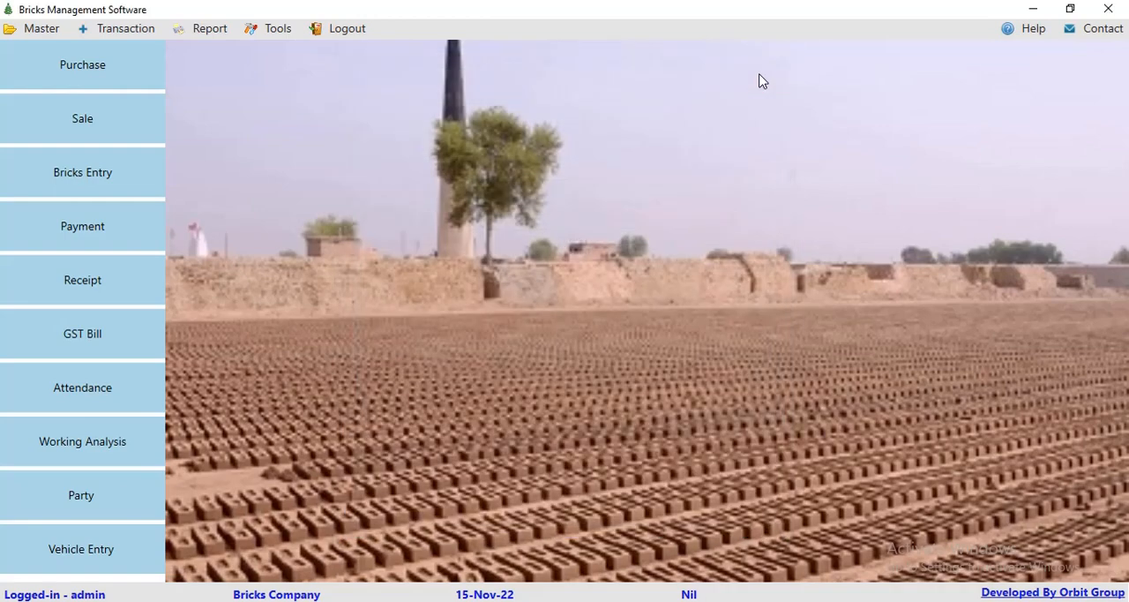
Step: Run the working analysis report for labour 1 from 01-Nov-22 to 15-Nov-22, and close it after reviewing
{"action": "left_click", "coordinate": [202, 29]}
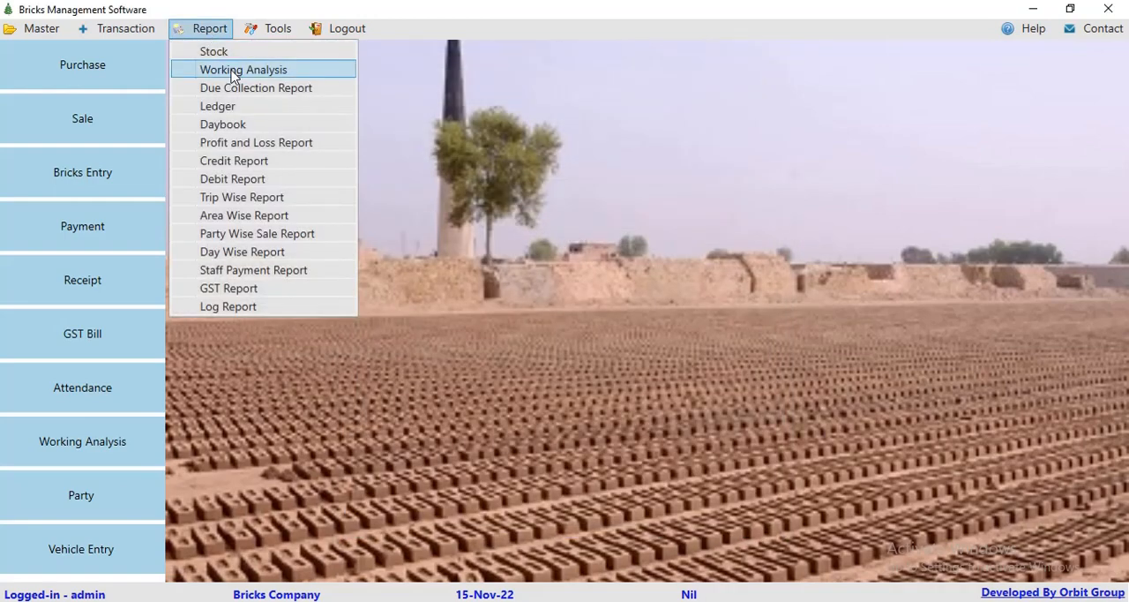
{"action": "left_click", "coordinate": [202, 69]}
{"action": "left_click", "coordinate": [365, 42]}
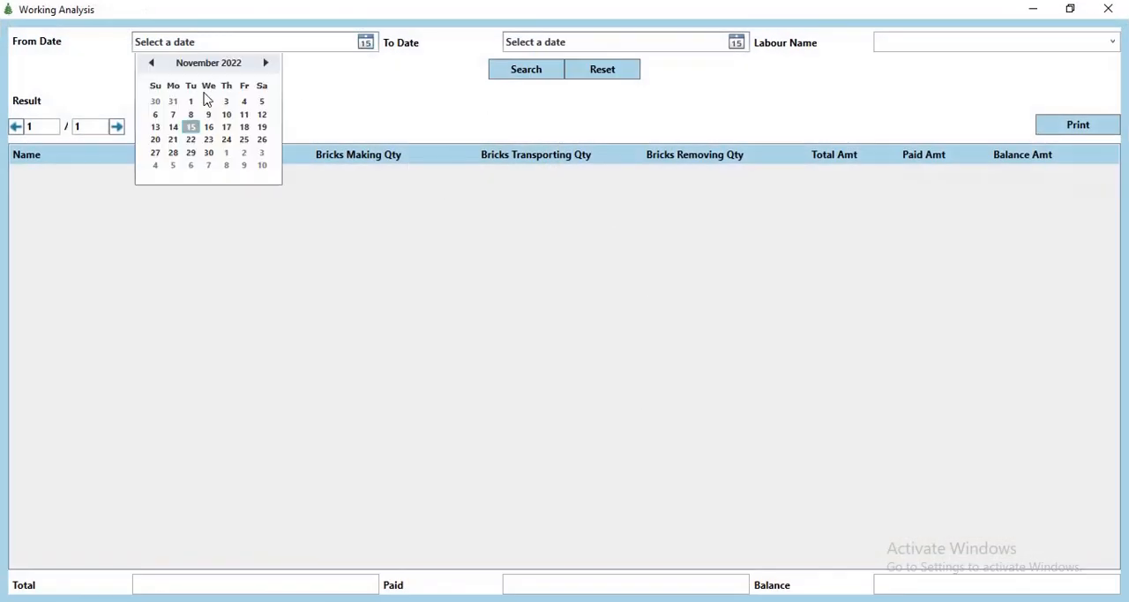
{"action": "left_click", "coordinate": [190, 102]}
{"action": "left_click", "coordinate": [736, 43]}
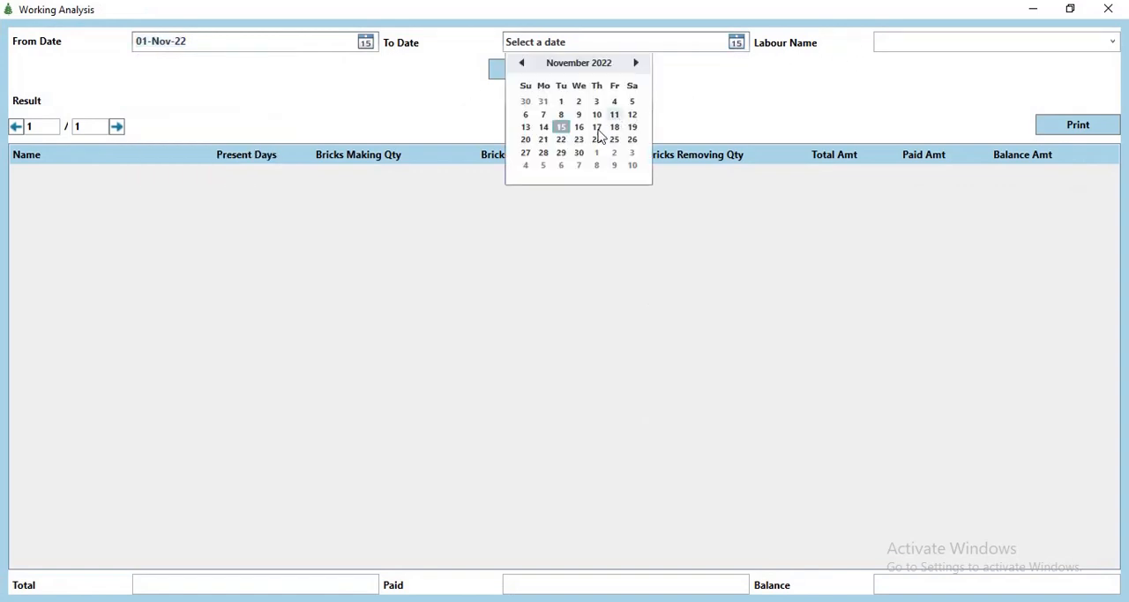
{"action": "left_click", "coordinate": [562, 129]}
{"action": "left_click", "coordinate": [1111, 42]}
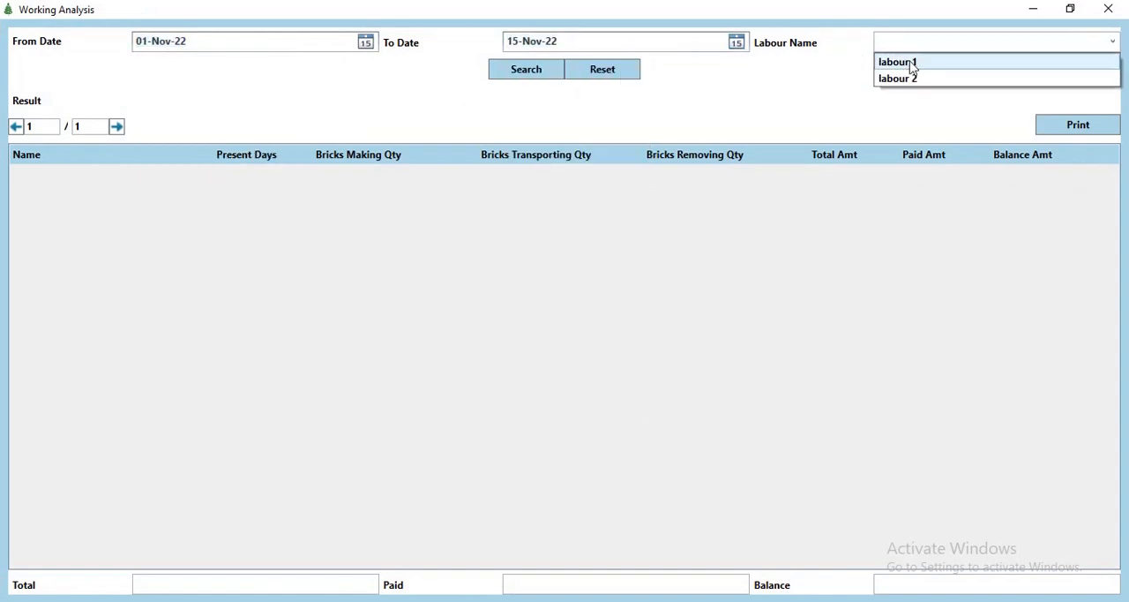
{"action": "left_click", "coordinate": [909, 60]}
{"action": "left_click", "coordinate": [557, 74]}
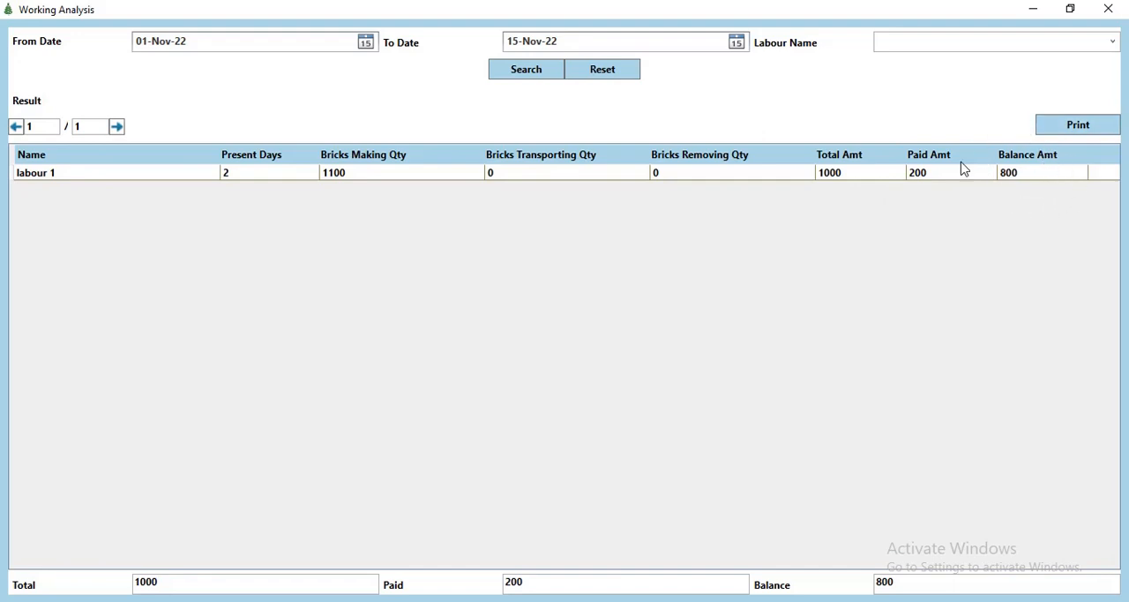
{"action": "left_click", "coordinate": [1119, 9]}
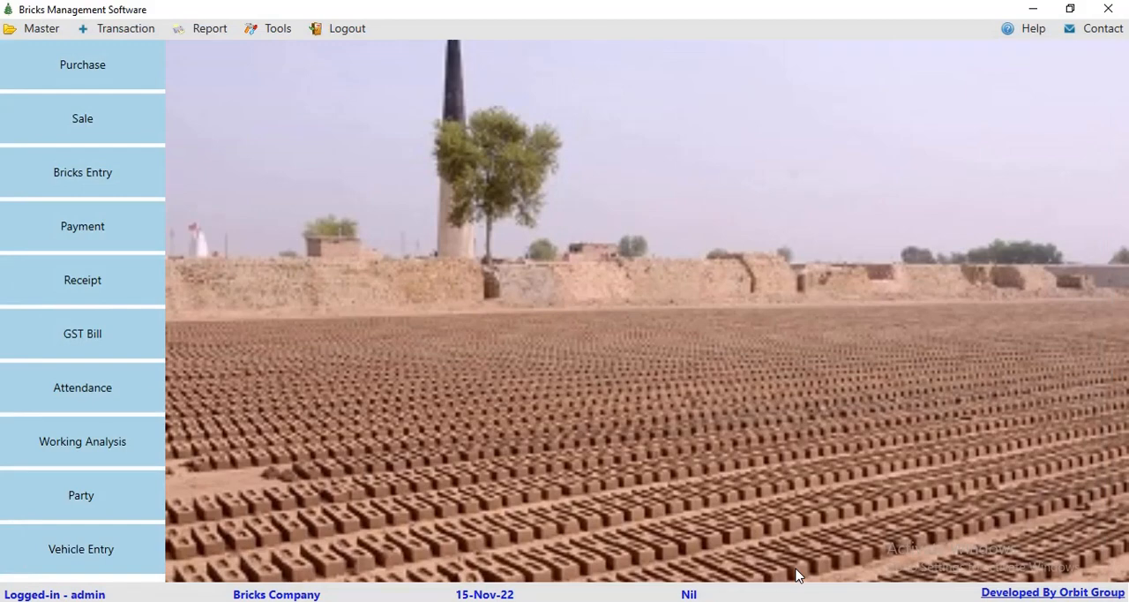
Step: Open the company details for editing and save them with the existing entries
{"action": "left_click", "coordinate": [42, 28]}
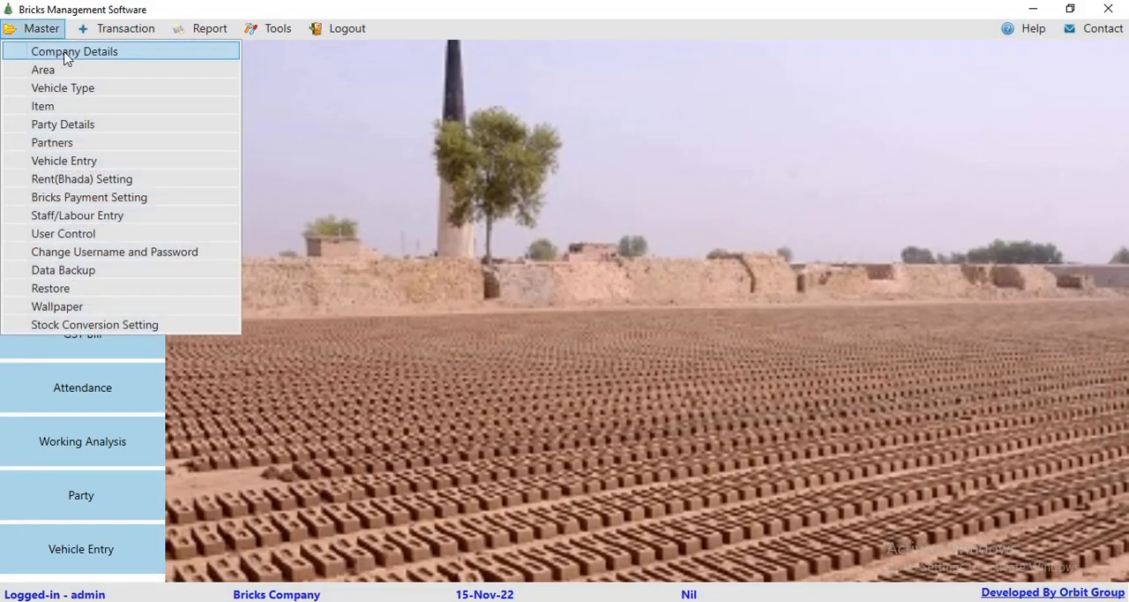
{"action": "left_click", "coordinate": [55, 48]}
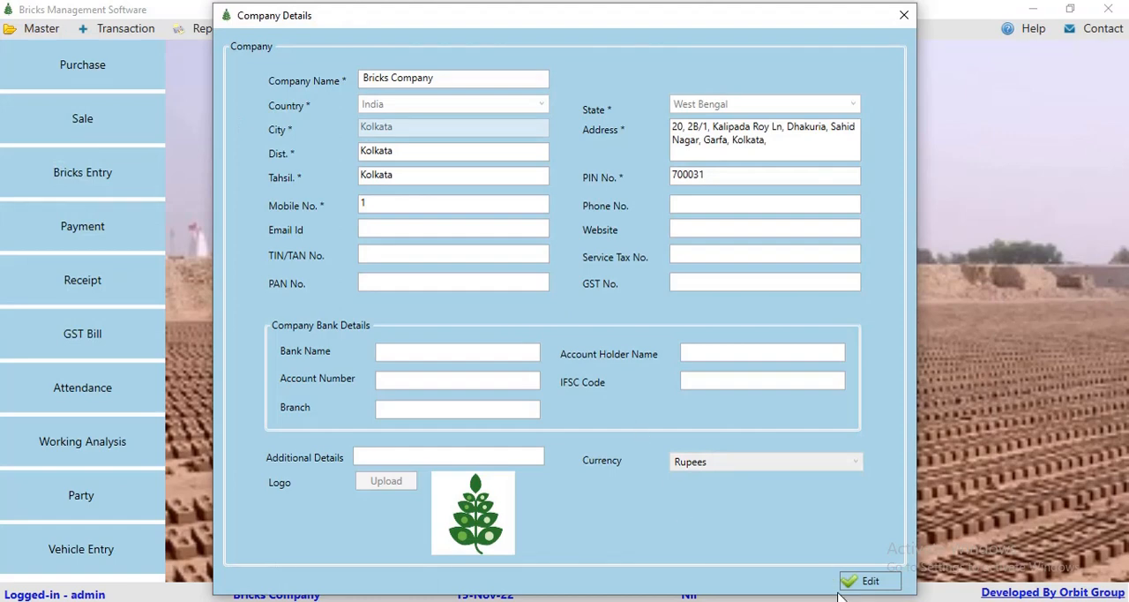
{"action": "left_click", "coordinate": [867, 581]}
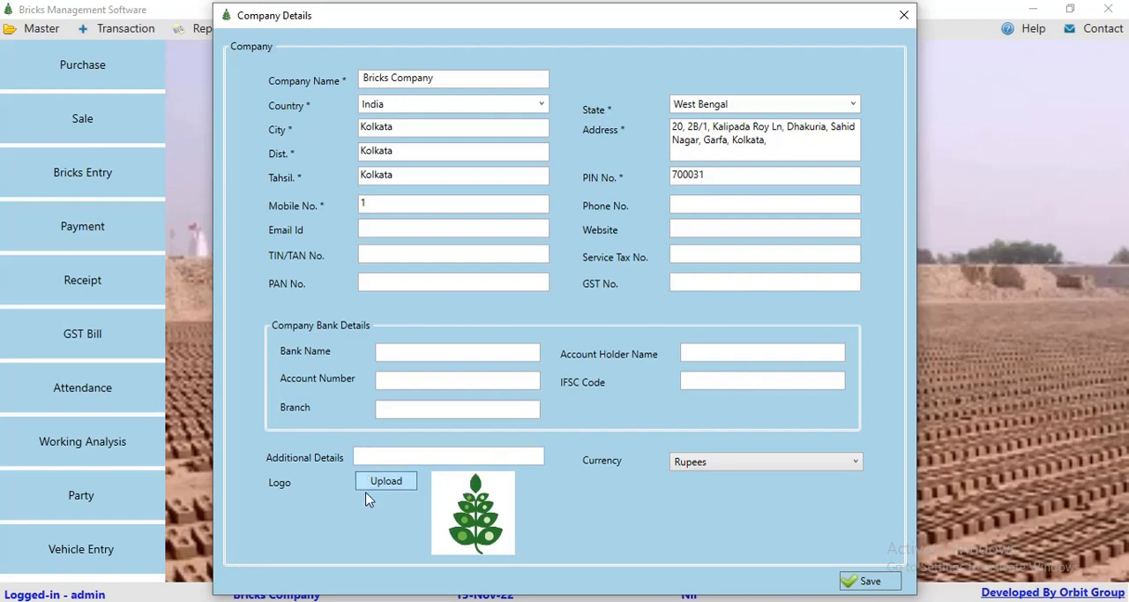
{"action": "left_click", "coordinate": [870, 582]}
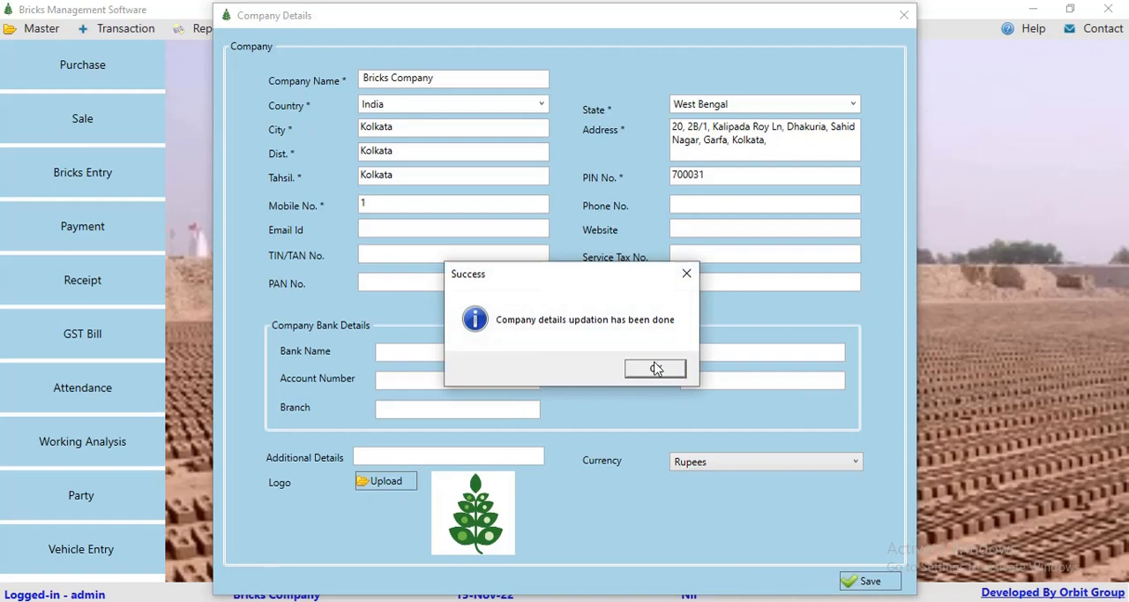
{"action": "left_click", "coordinate": [658, 368]}
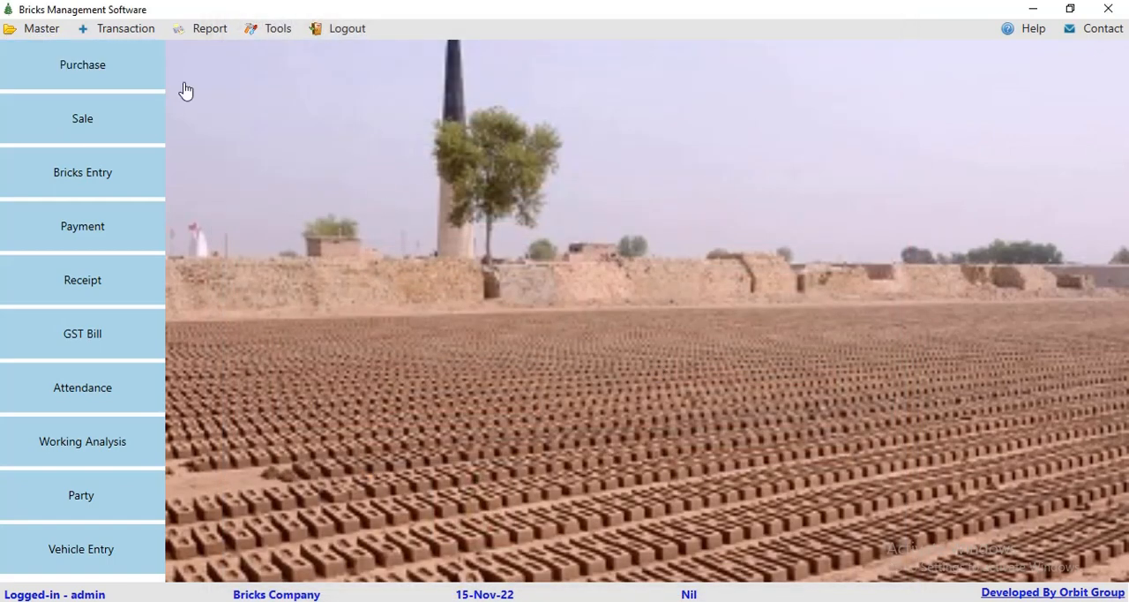
Step: Review the area master list and the status options for an area, and close it
{"action": "left_click", "coordinate": [14, 29]}
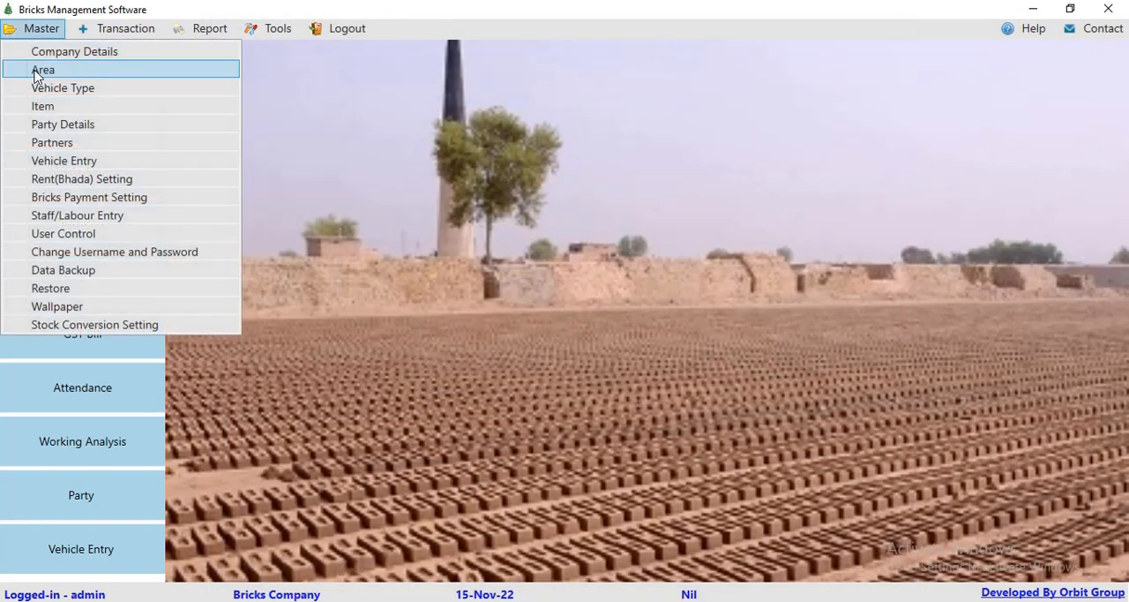
{"action": "left_click", "coordinate": [35, 69]}
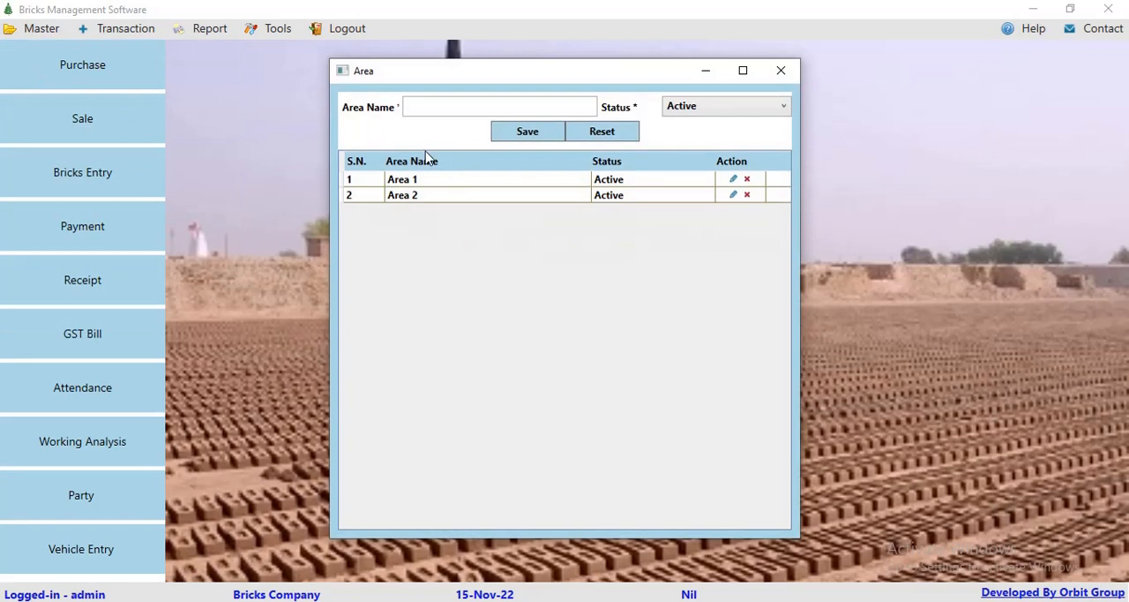
{"action": "left_click", "coordinate": [706, 113]}
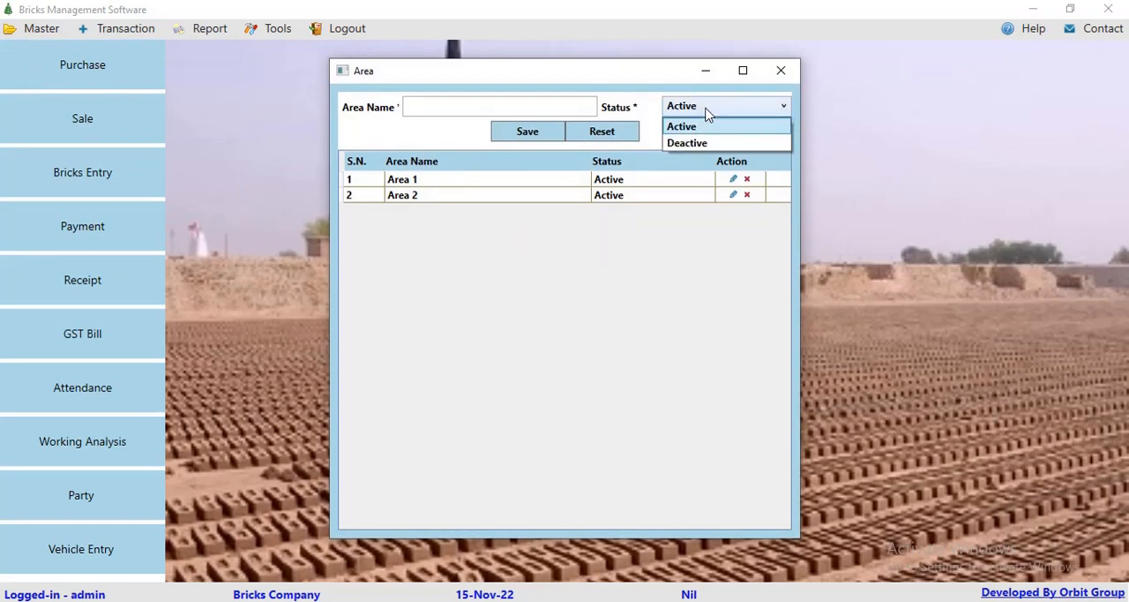
{"action": "left_click", "coordinate": [706, 113]}
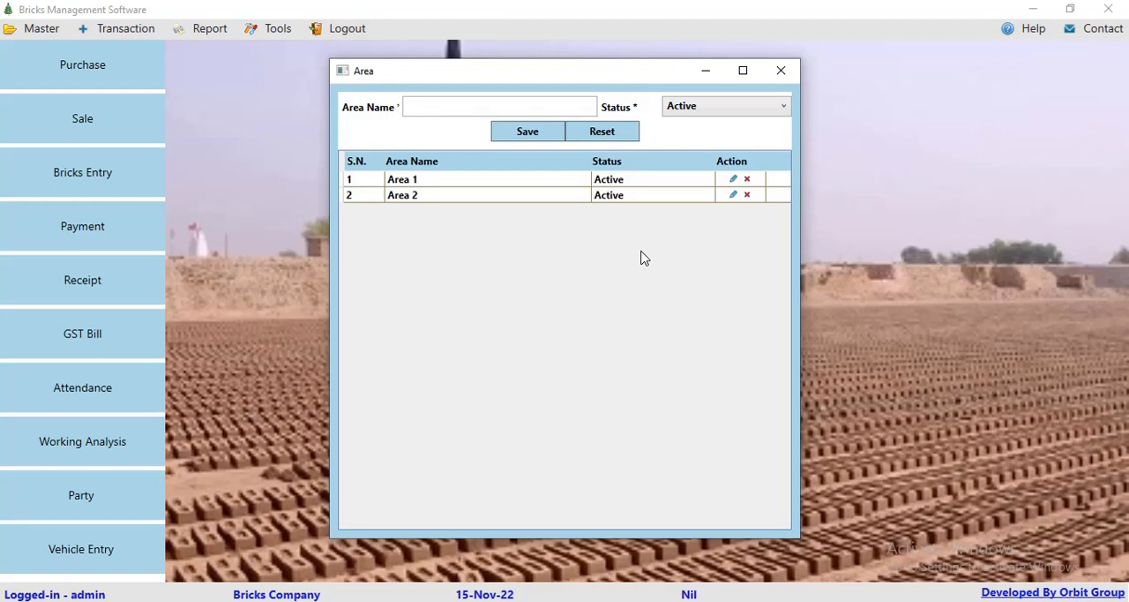
{"action": "left_click", "coordinate": [775, 78]}
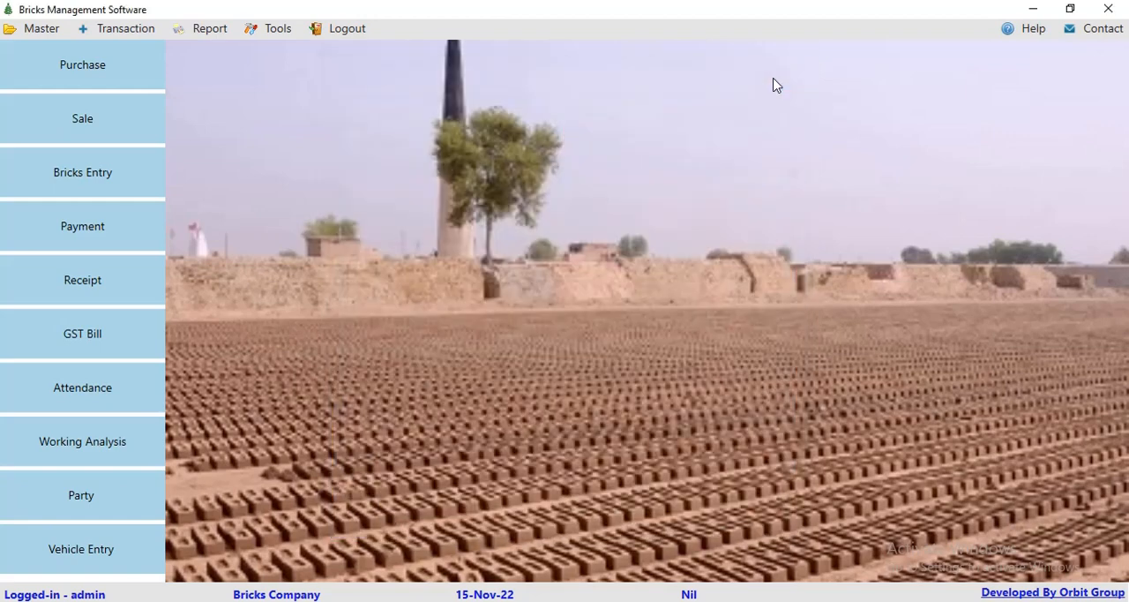
Step: Review the vehicle type master list and its available status options, and close it
{"action": "left_click", "coordinate": [33, 32]}
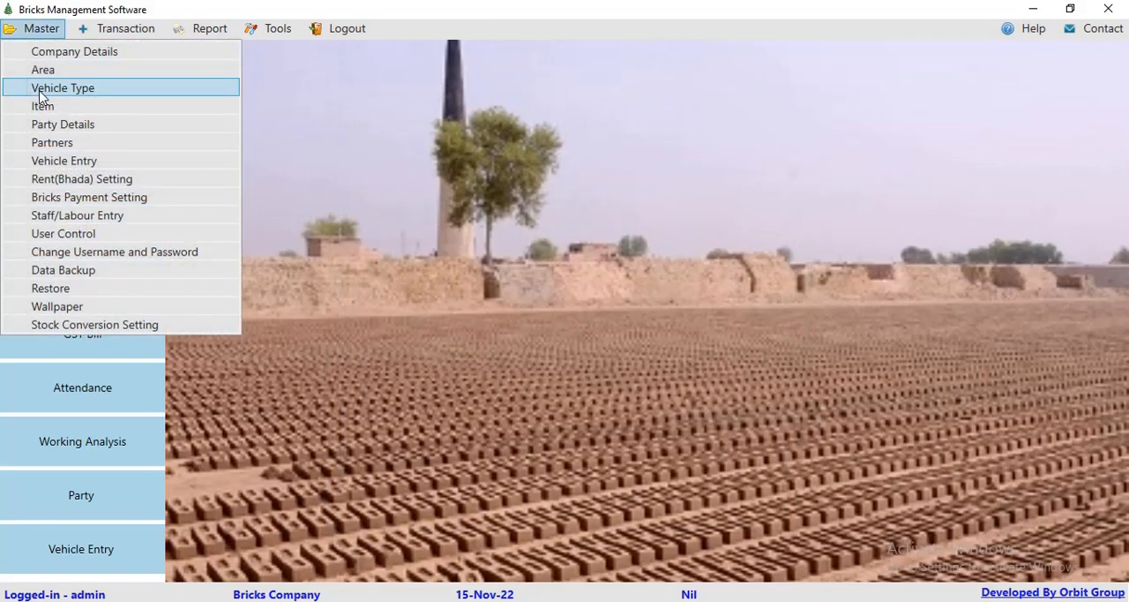
{"action": "left_click", "coordinate": [40, 88]}
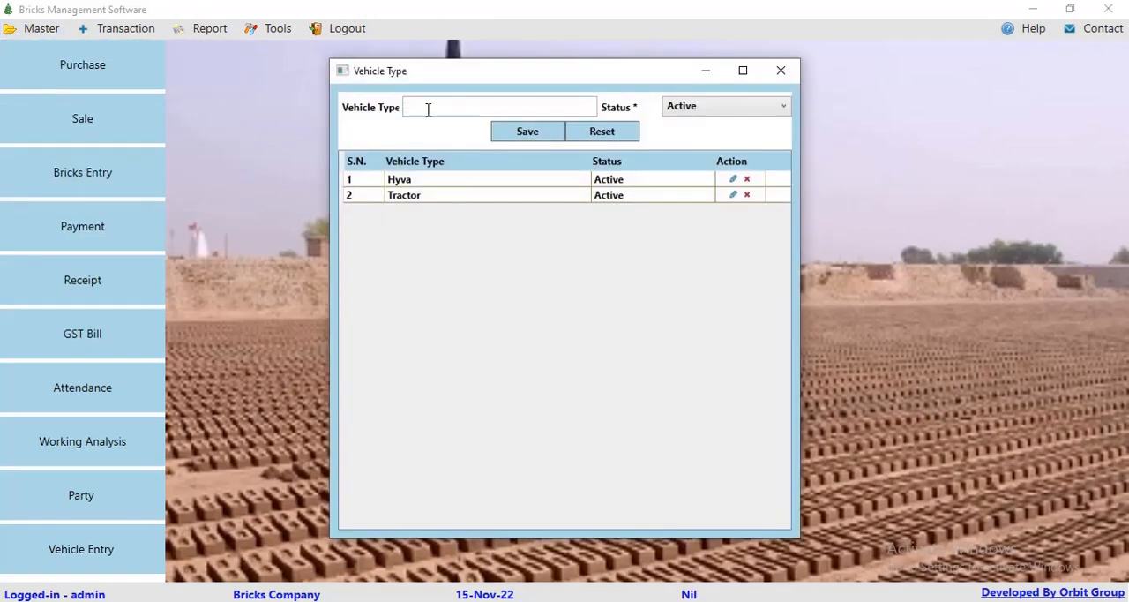
{"action": "left_click", "coordinate": [711, 104]}
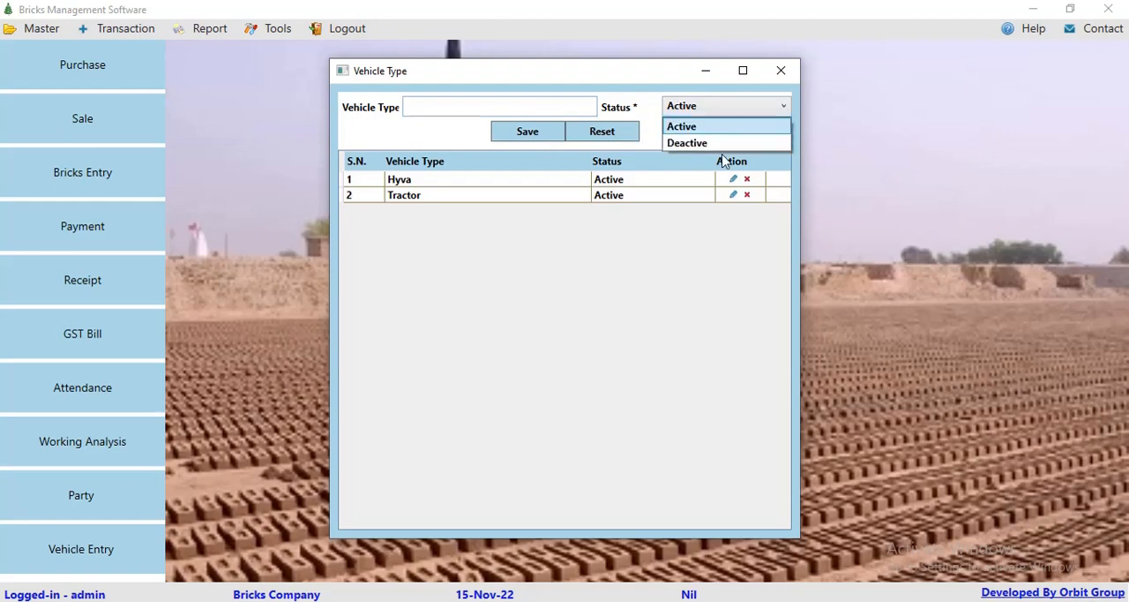
{"action": "left_click", "coordinate": [647, 233]}
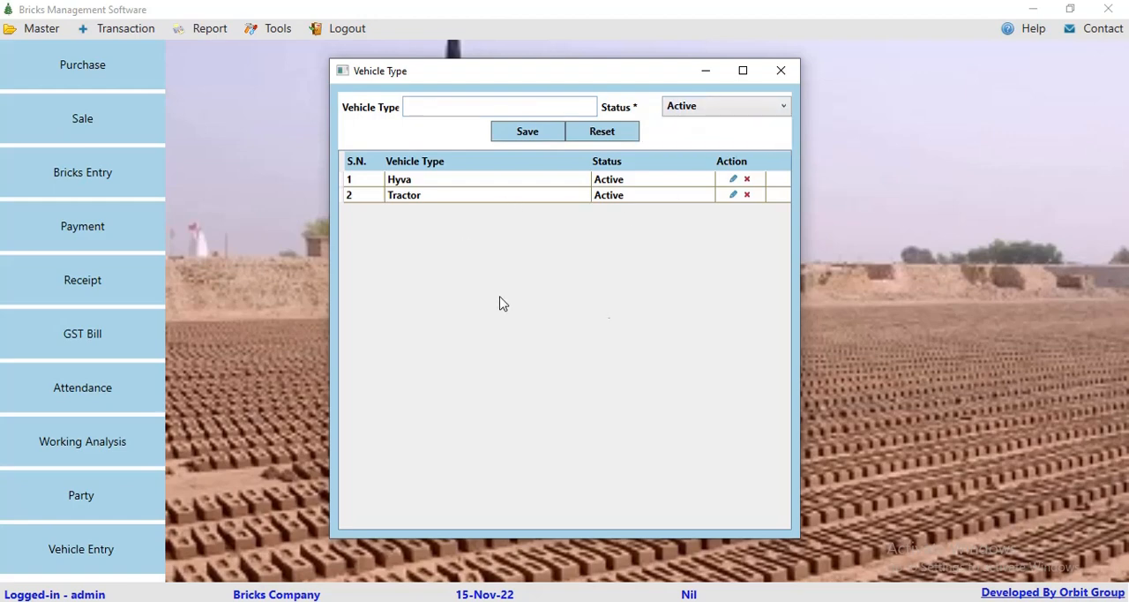
{"action": "left_click", "coordinate": [781, 70]}
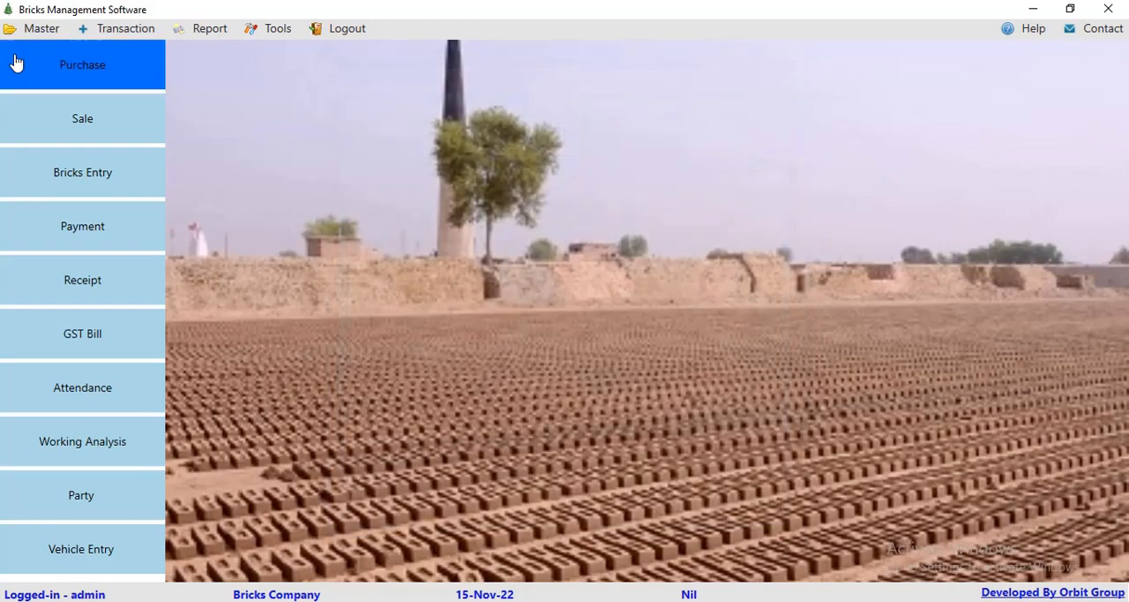
Step: Examine the blank new item form with its Tractor brick and rate fields, and the item record list, closing both
{"action": "left_click", "coordinate": [15, 32]}
{"action": "left_click", "coordinate": [42, 106]}
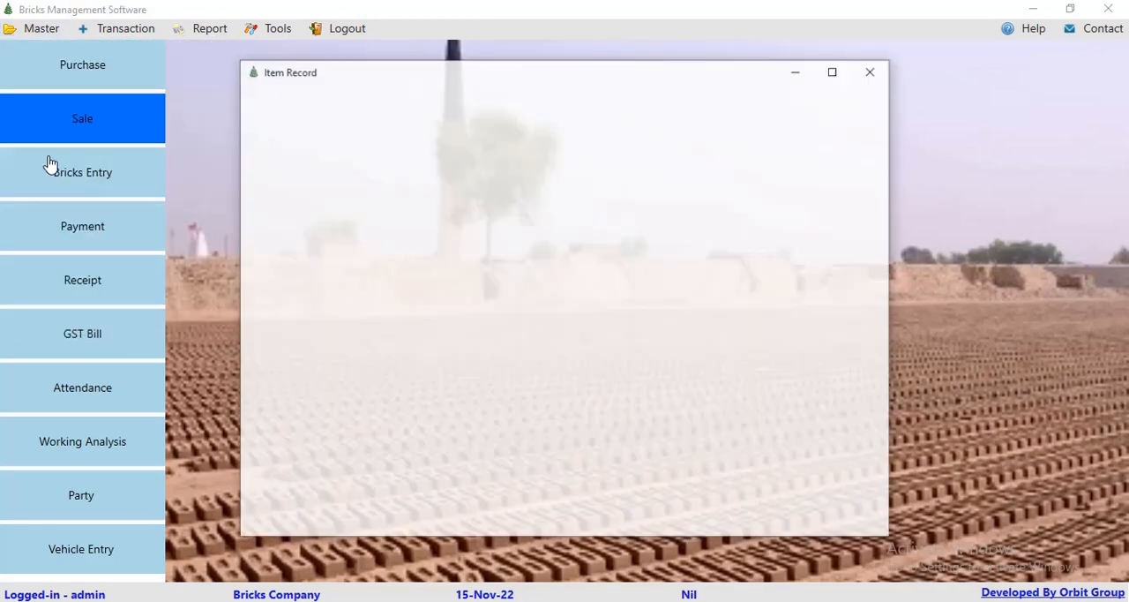
{"action": "left_click", "coordinate": [676, 194]}
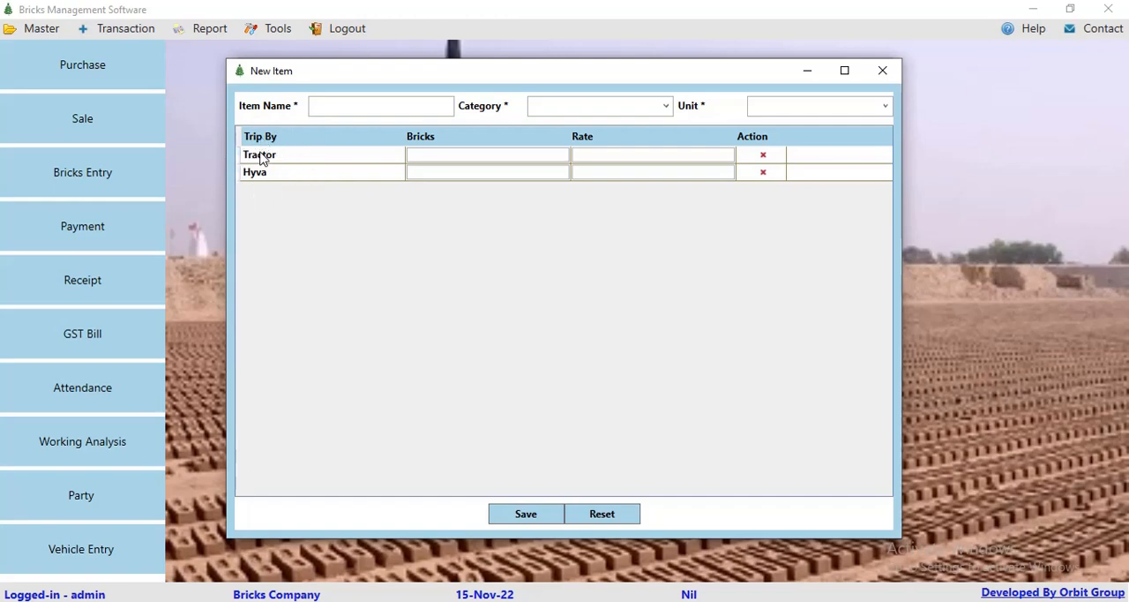
{"action": "left_click", "coordinate": [451, 157]}
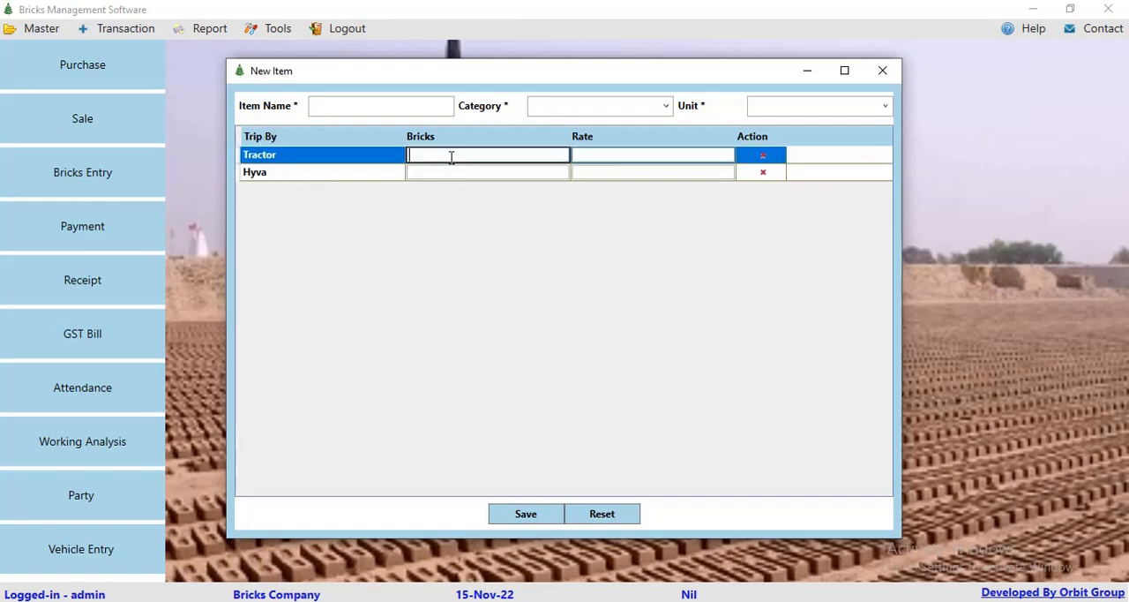
{"action": "left_click", "coordinate": [595, 157]}
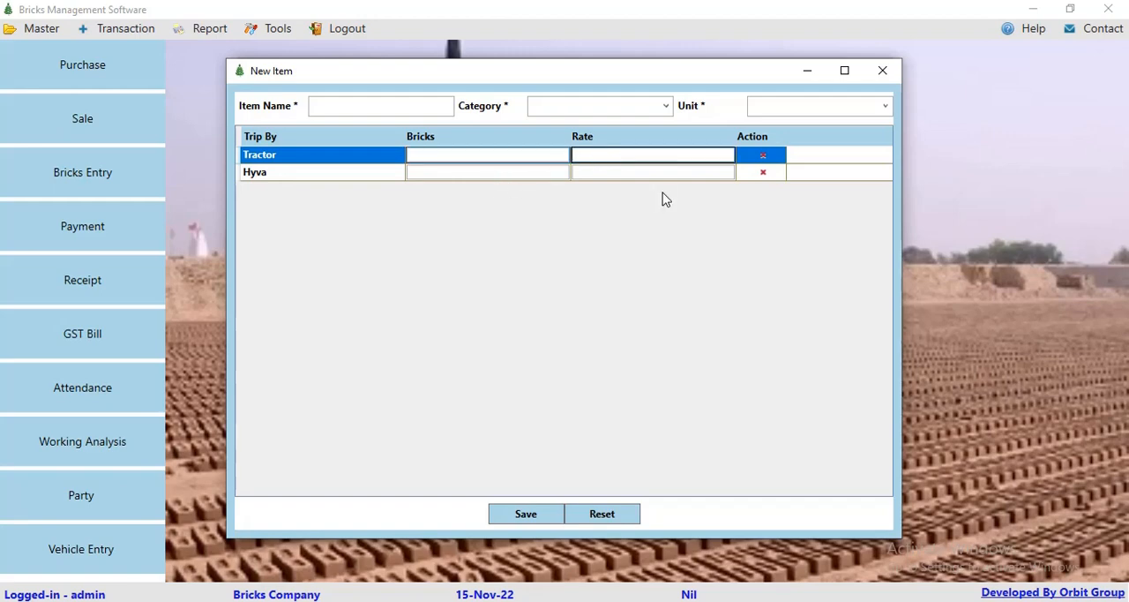
{"action": "left_click", "coordinate": [882, 70]}
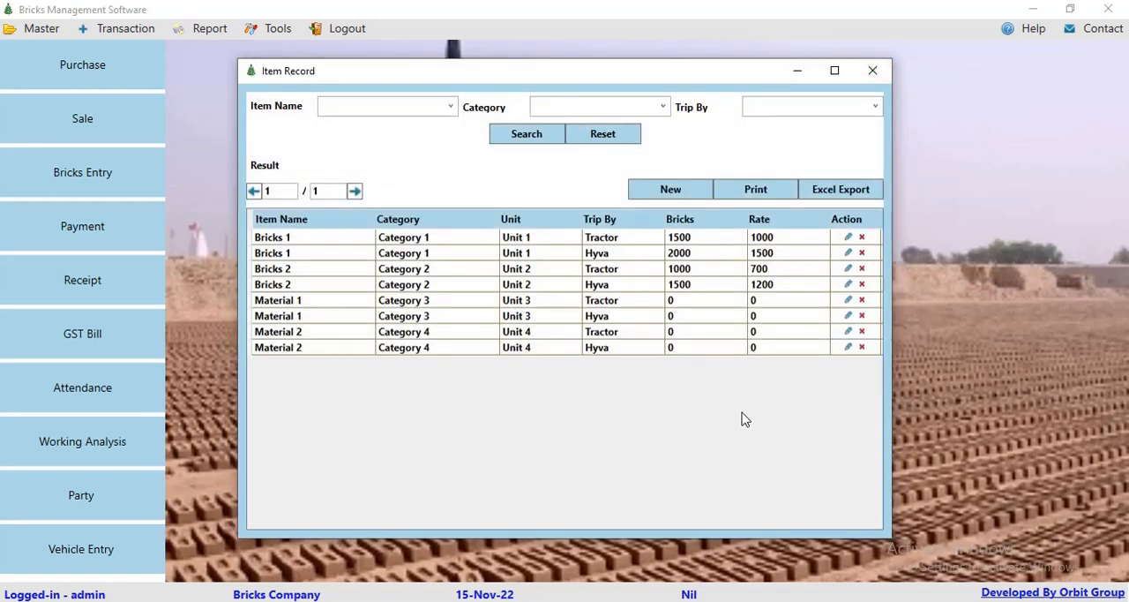
{"action": "left_click", "coordinate": [861, 70]}
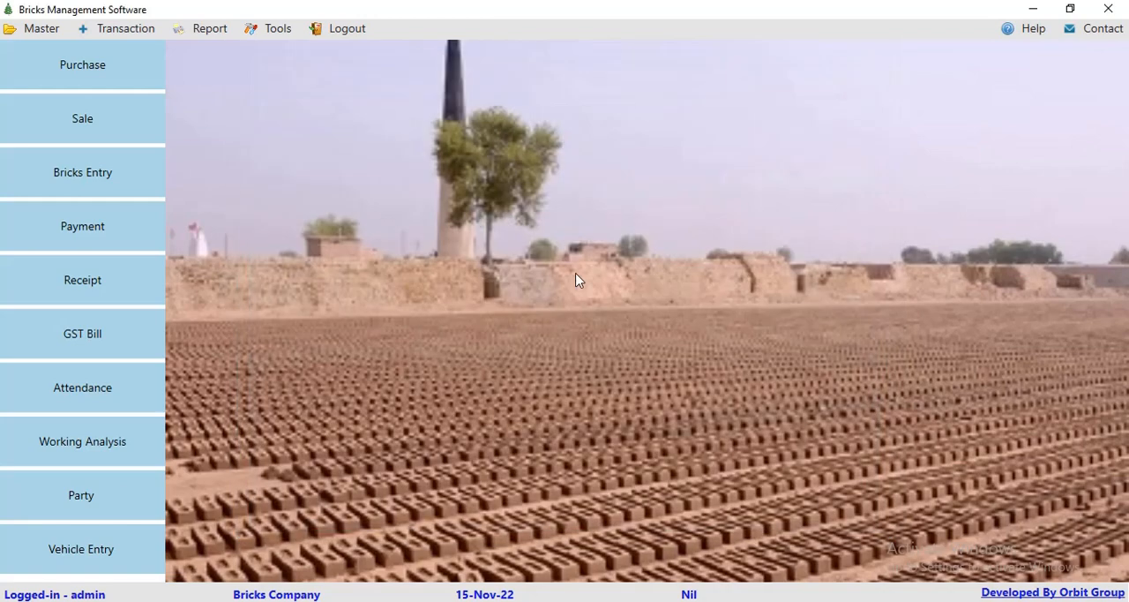
Step: View the party details list with its opening balances, and close it
{"action": "left_click", "coordinate": [40, 28]}
{"action": "left_click", "coordinate": [43, 128]}
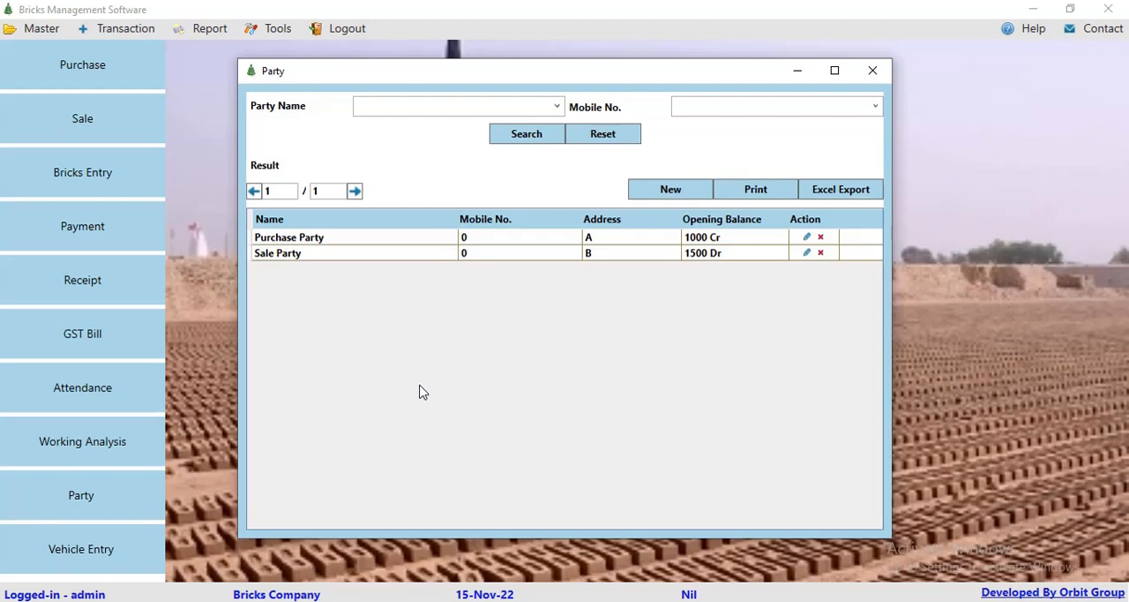
{"action": "left_click", "coordinate": [871, 70]}
Step: Review the partner list with its opening balances and the blank new partner form, closing both without saving
{"action": "left_click", "coordinate": [42, 28]}
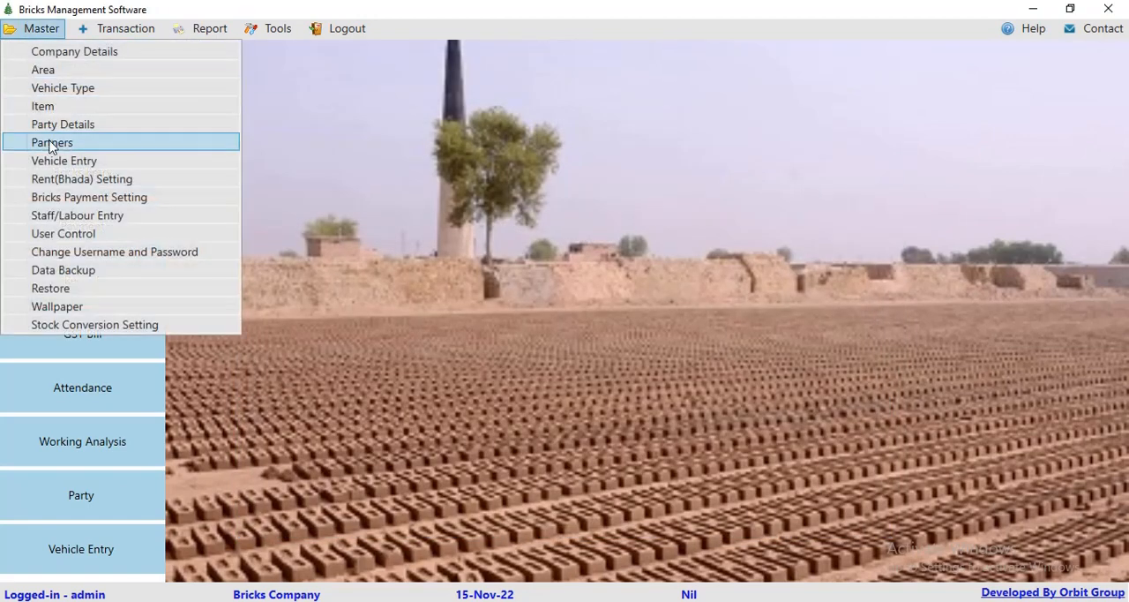
{"action": "left_click", "coordinate": [55, 145]}
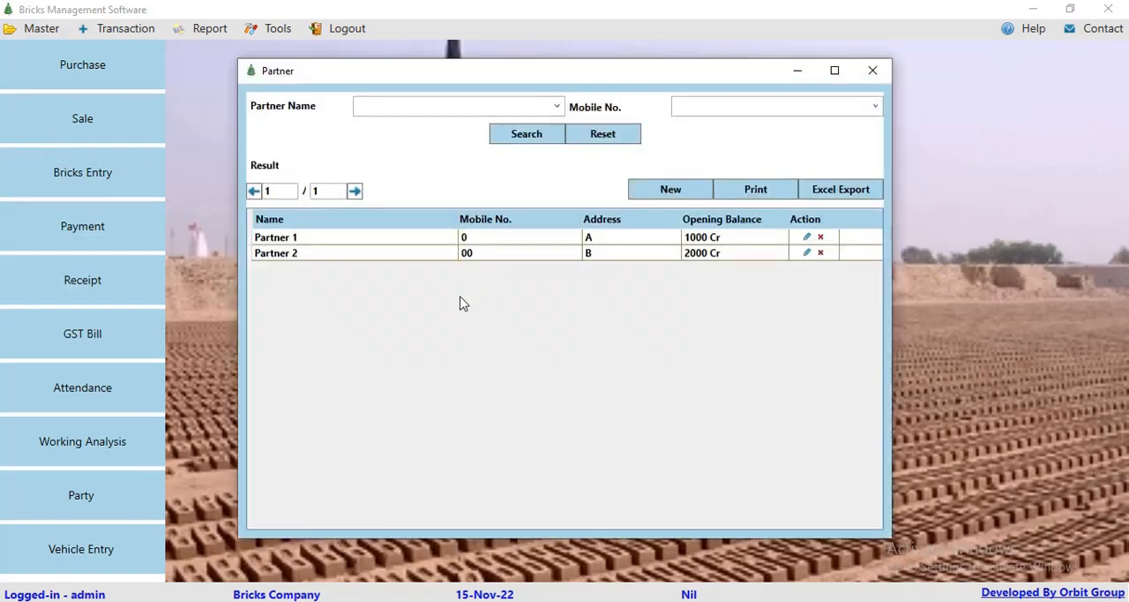
{"action": "left_click", "coordinate": [661, 191]}
{"action": "left_click", "coordinate": [422, 279]}
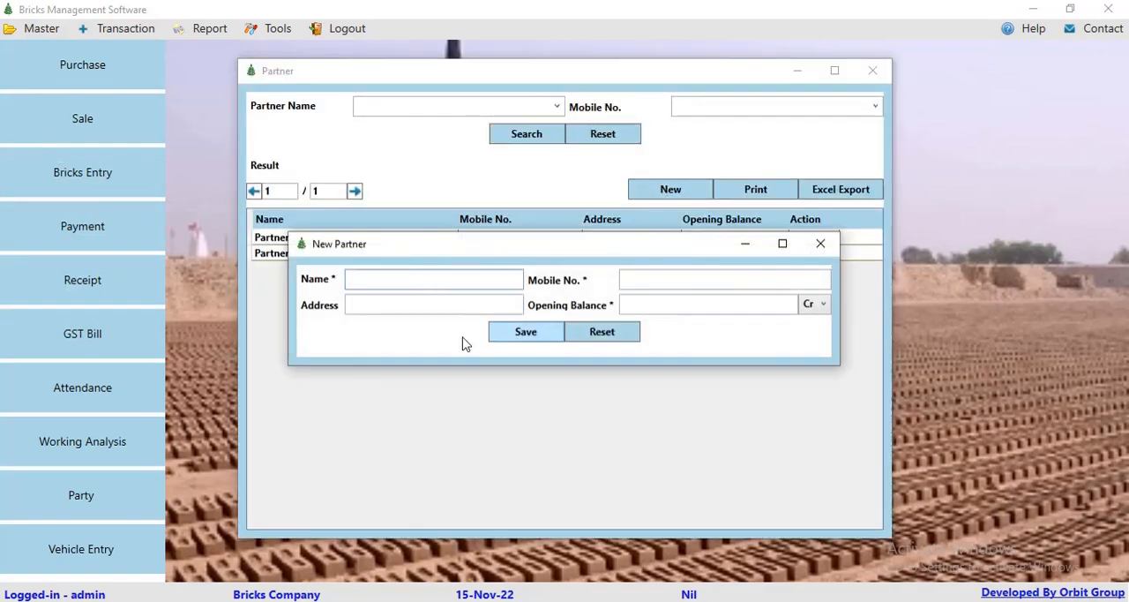
{"action": "left_click", "coordinate": [821, 247]}
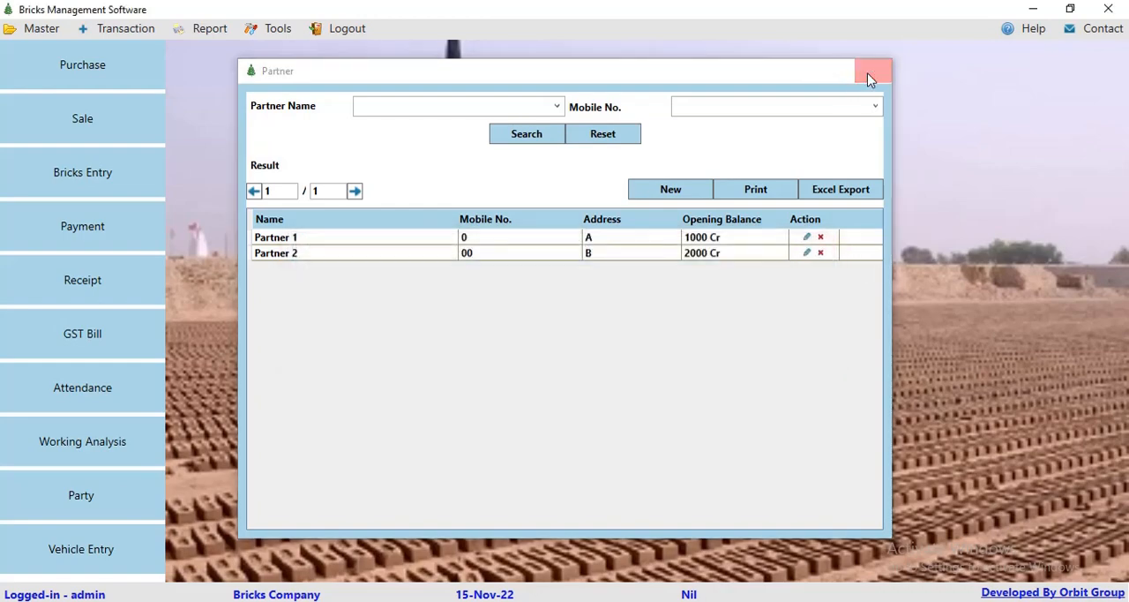
{"action": "left_click", "coordinate": [870, 73]}
Step: Review the vehicle entry records and the vehicle type options in a blank new vehicle form
{"action": "left_click", "coordinate": [28, 30]}
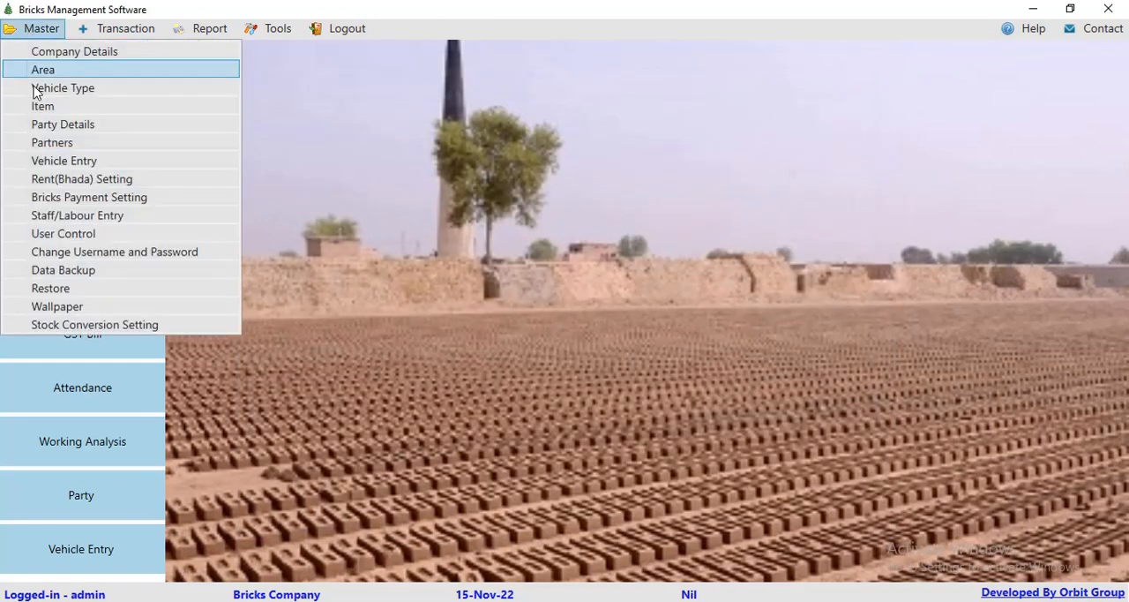
{"action": "left_click", "coordinate": [47, 168]}
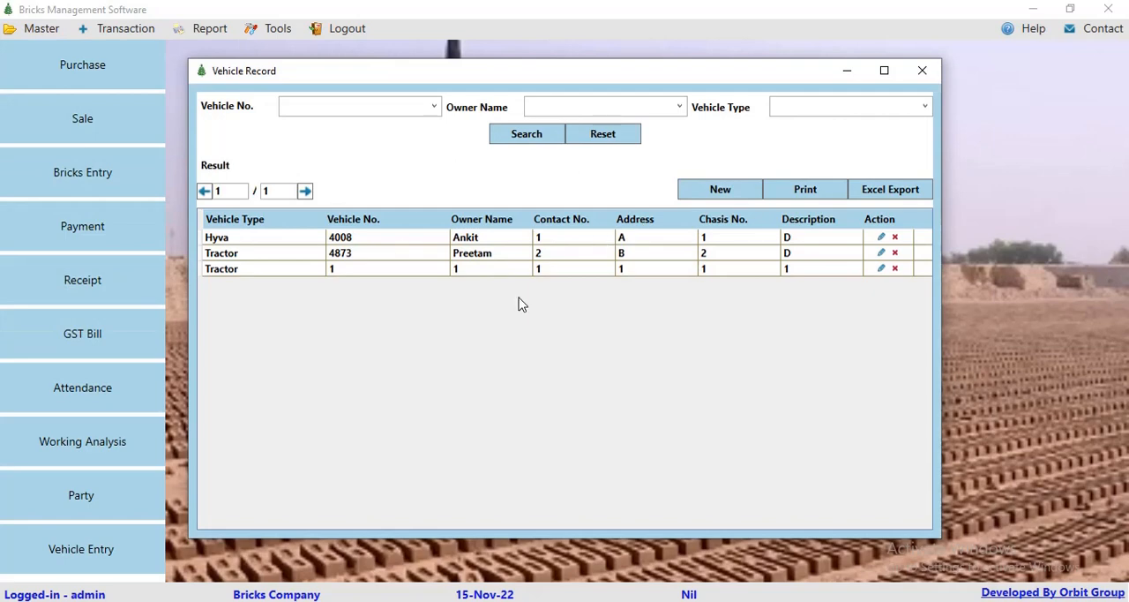
{"action": "left_click", "coordinate": [717, 199]}
{"action": "left_click", "coordinate": [394, 108]}
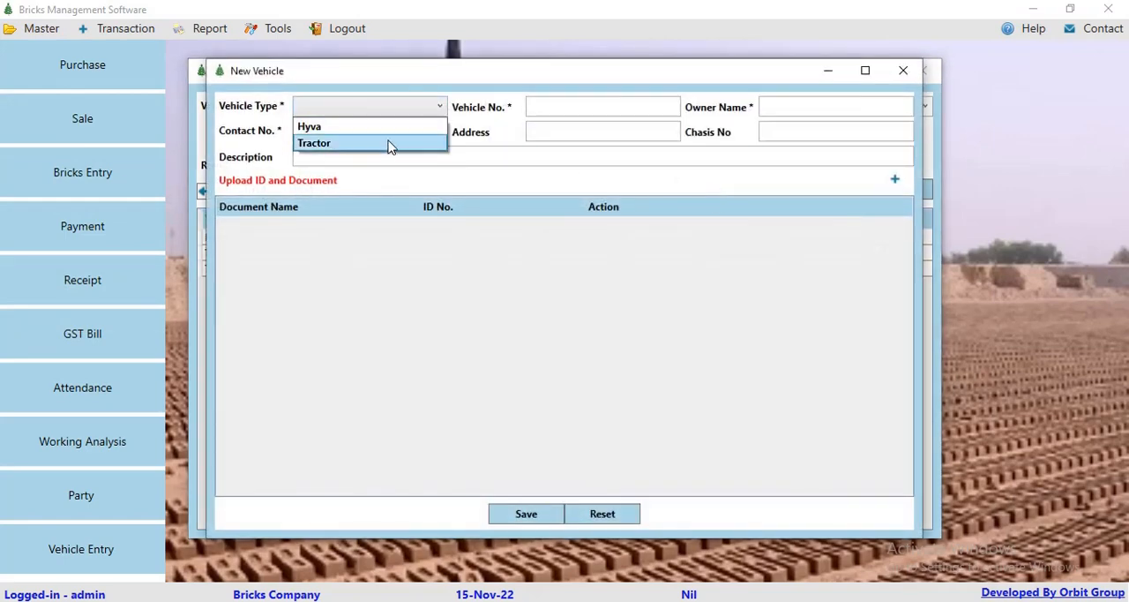
{"action": "left_click", "coordinate": [497, 192]}
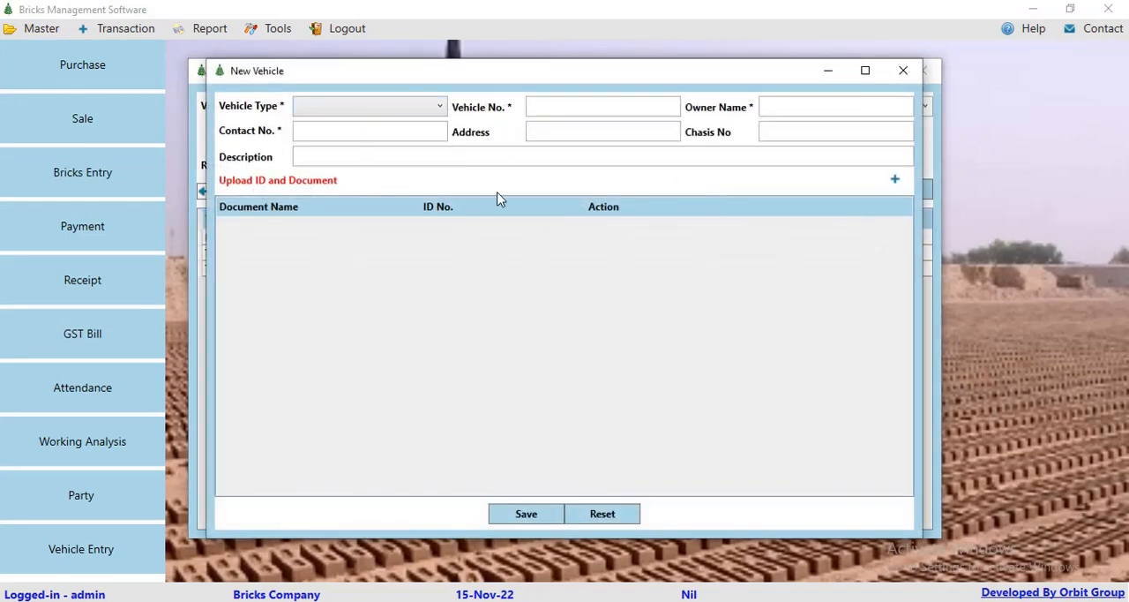
Step: Add a blank ID and document row to the new vehicle form, and close the form and vehicle records unsaved
{"action": "left_click", "coordinate": [570, 110]}
{"action": "left_click", "coordinate": [893, 180]}
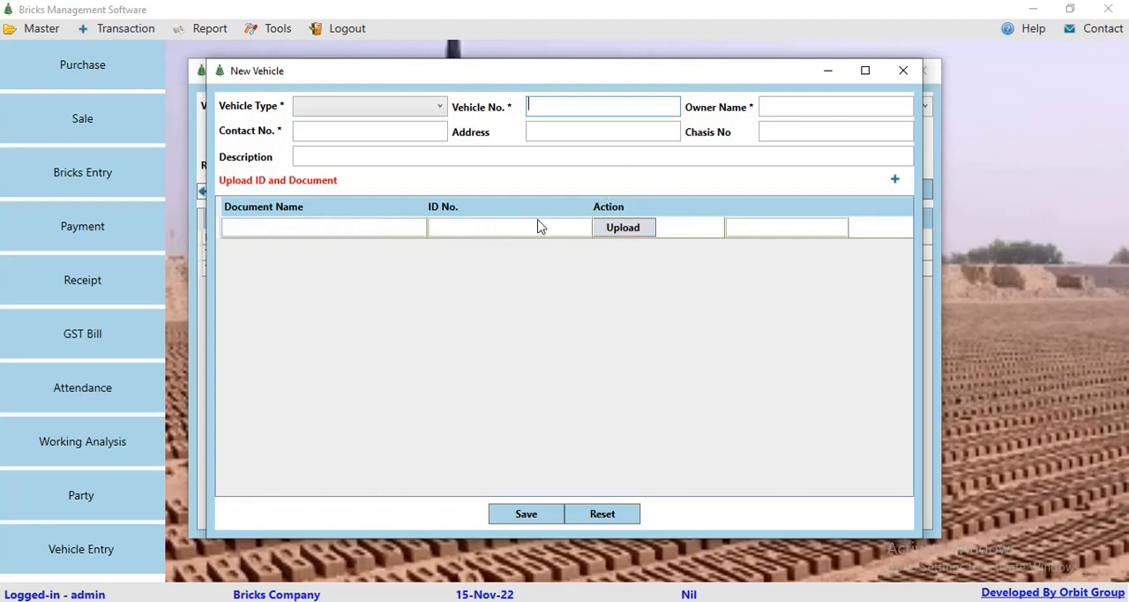
{"action": "left_click", "coordinate": [903, 71]}
{"action": "left_click", "coordinate": [918, 70]}
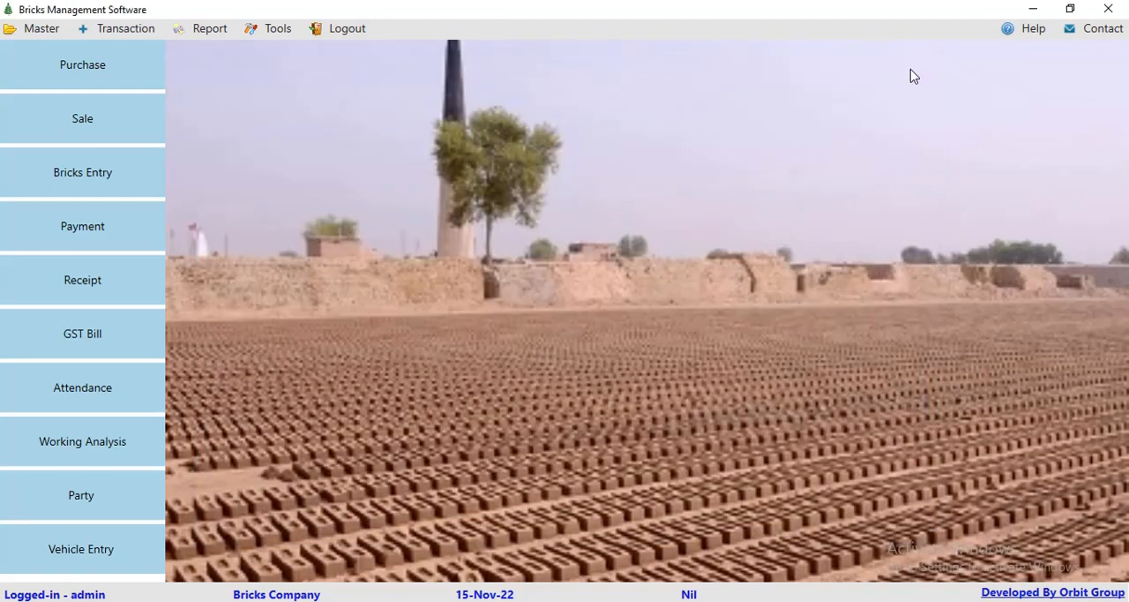
Step: Review the rent (Bhada) setting list and the new setting form's vehicle types and area rows, closing both
{"action": "left_click", "coordinate": [41, 30]}
{"action": "left_click", "coordinate": [58, 179]}
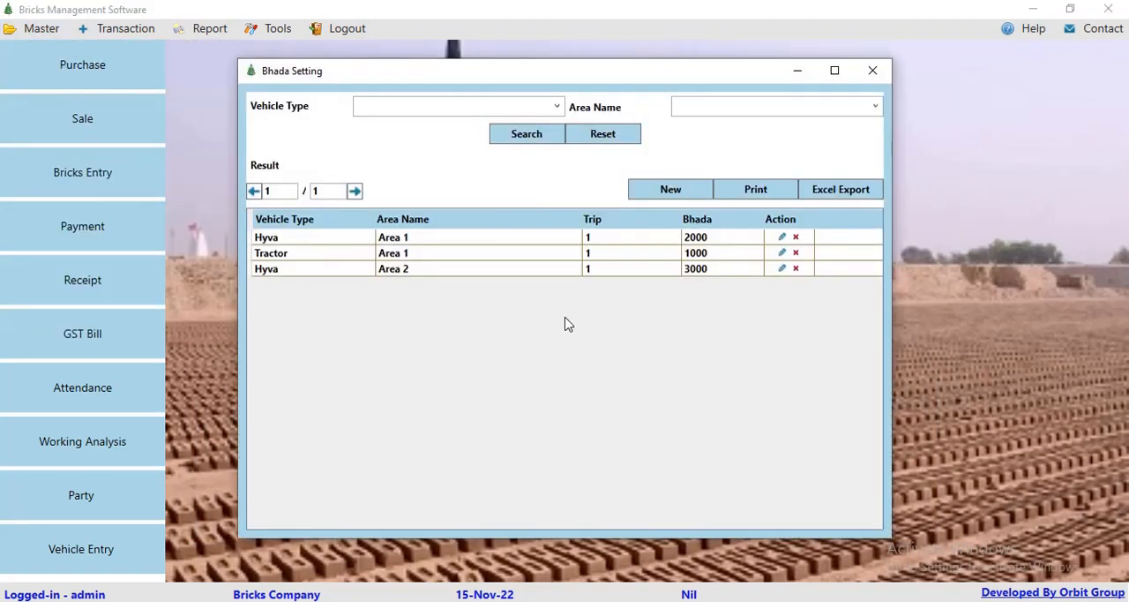
{"action": "left_click", "coordinate": [663, 194]}
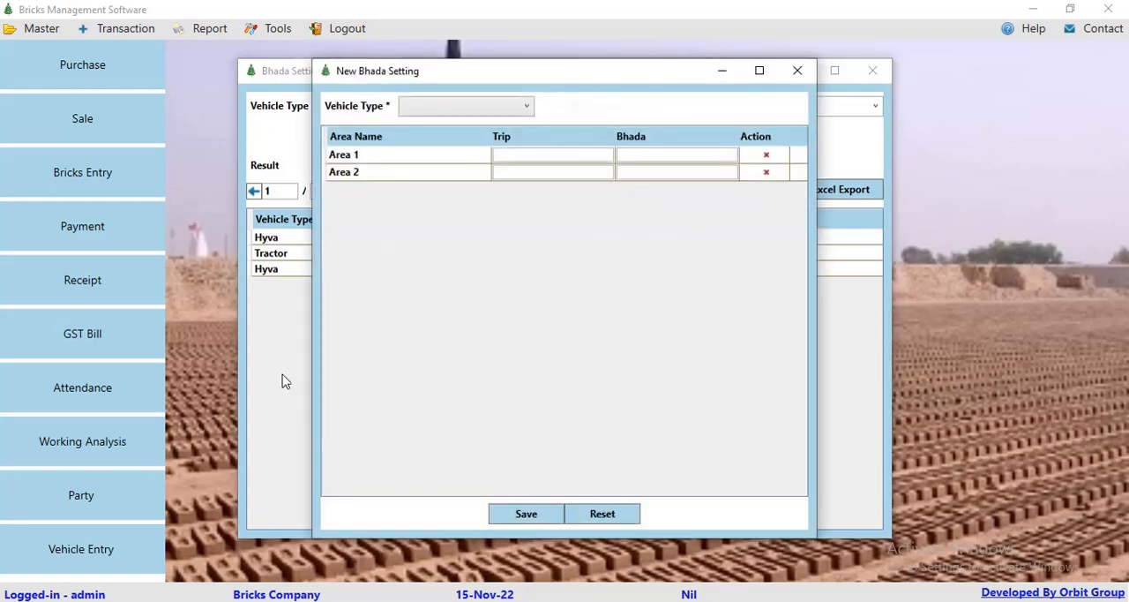
{"action": "left_click", "coordinate": [470, 106]}
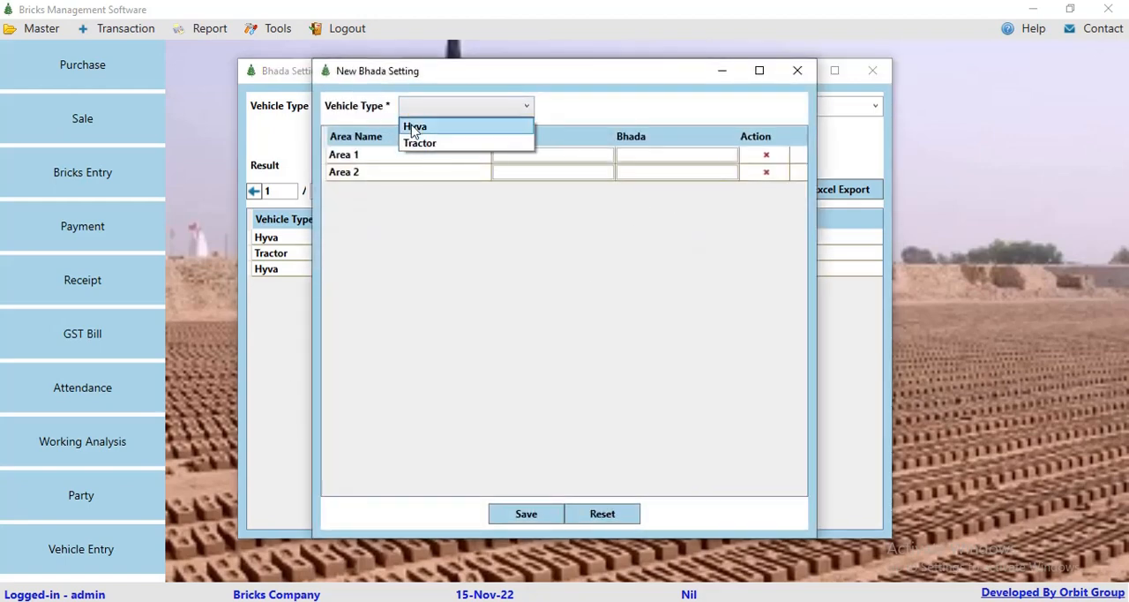
{"action": "left_click", "coordinate": [391, 215]}
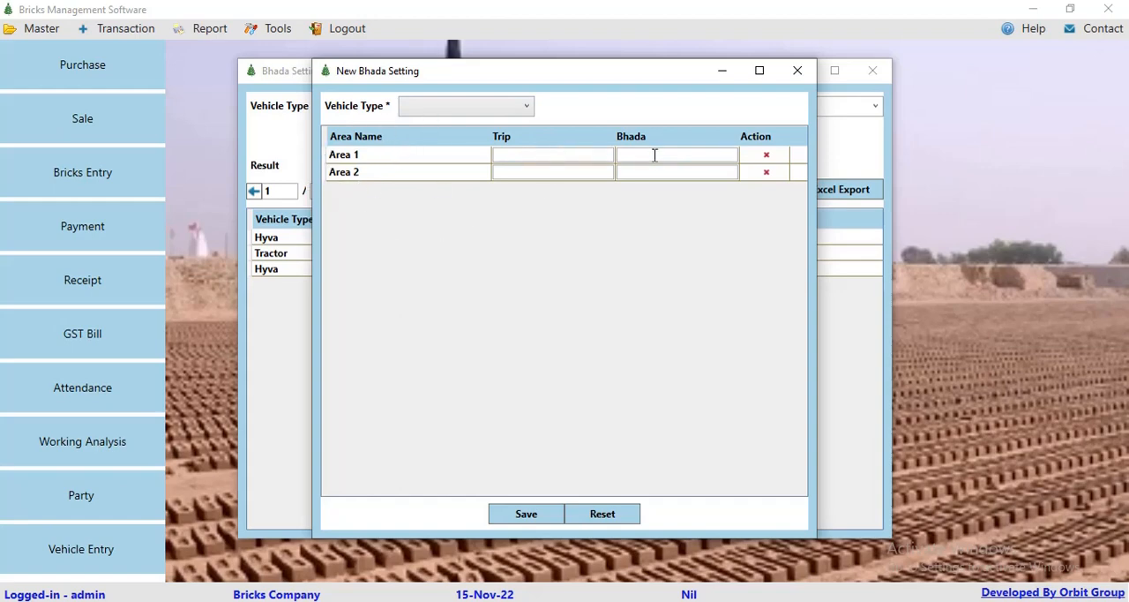
{"action": "left_click", "coordinate": [798, 71]}
{"action": "left_click", "coordinate": [873, 70]}
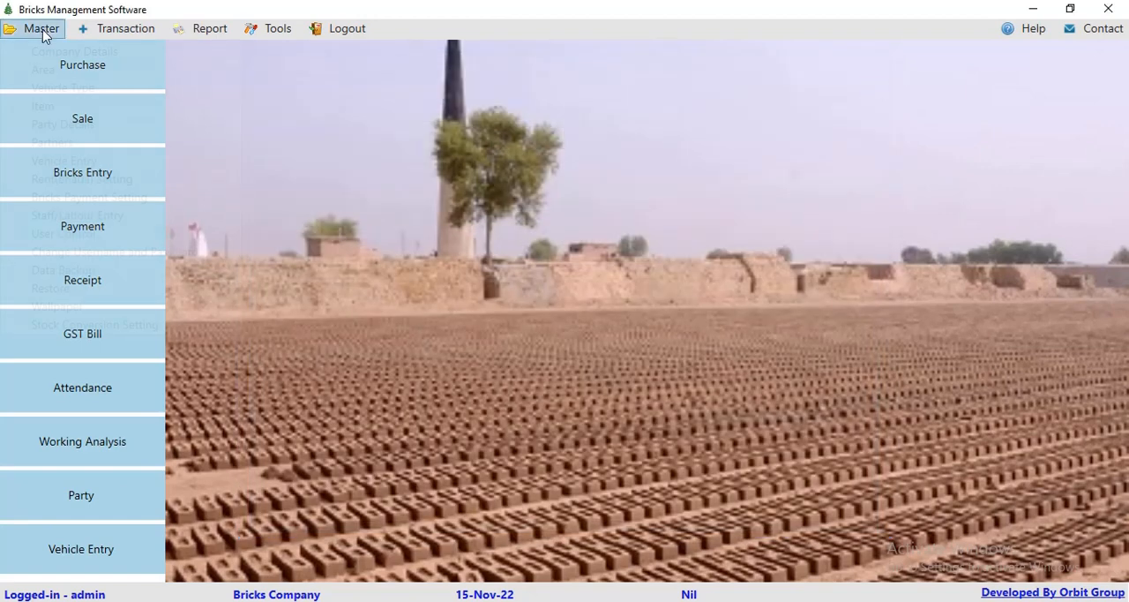
Step: Review the making, Dhulai and Nikasi rates in the bricks payment setting, and close it
{"action": "left_click", "coordinate": [41, 28]}
{"action": "left_click", "coordinate": [151, 194]}
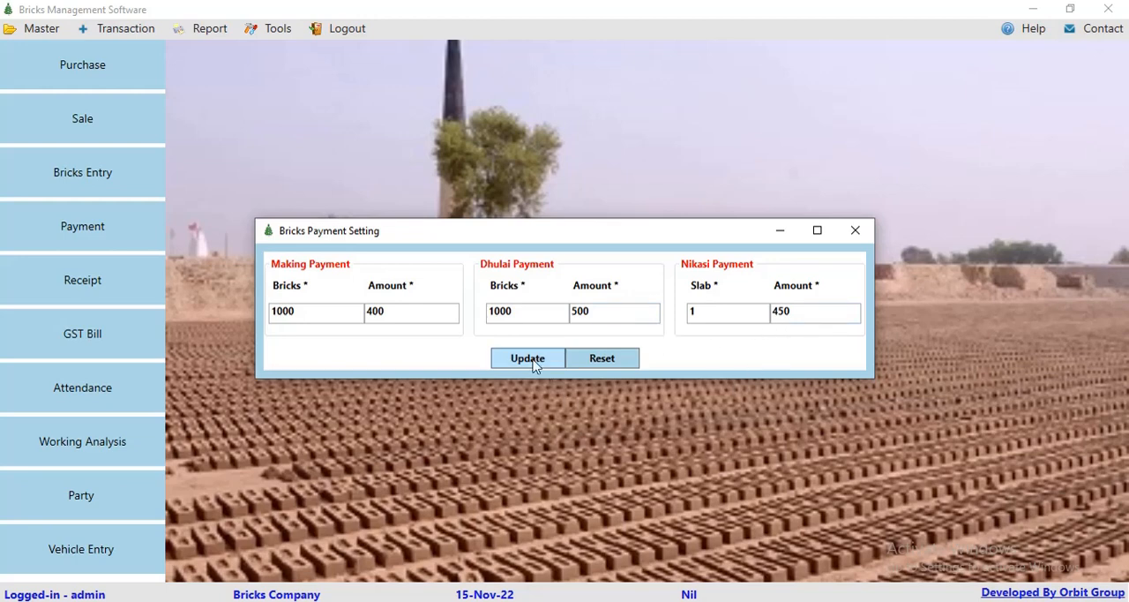
{"action": "left_click", "coordinate": [855, 232]}
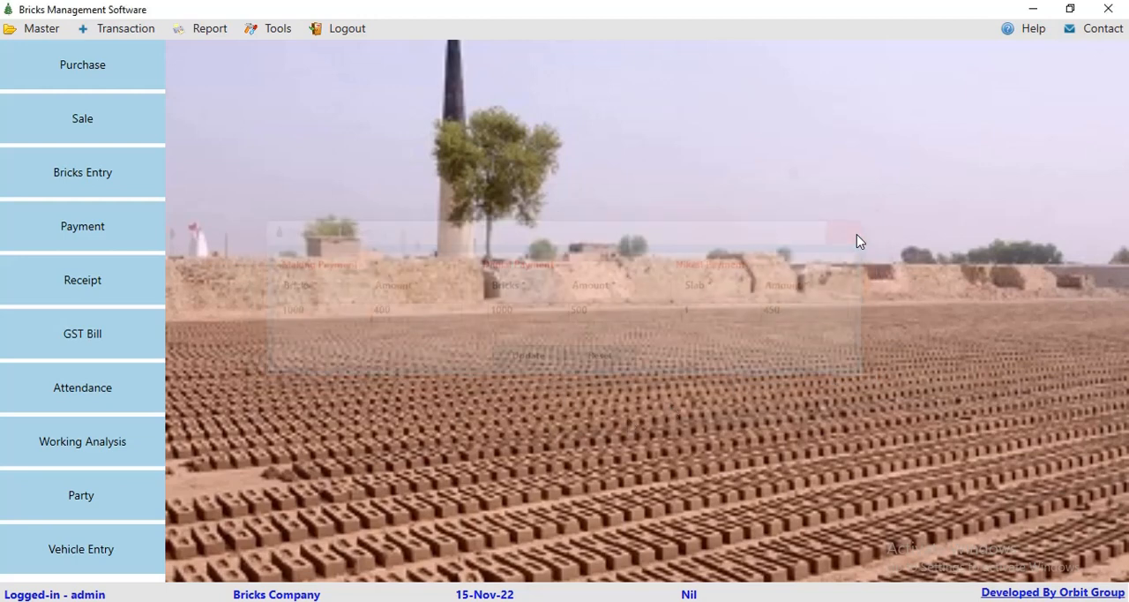
Step: Review the staff and labour records and the status options in a blank new staff form
{"action": "left_click", "coordinate": [42, 28]}
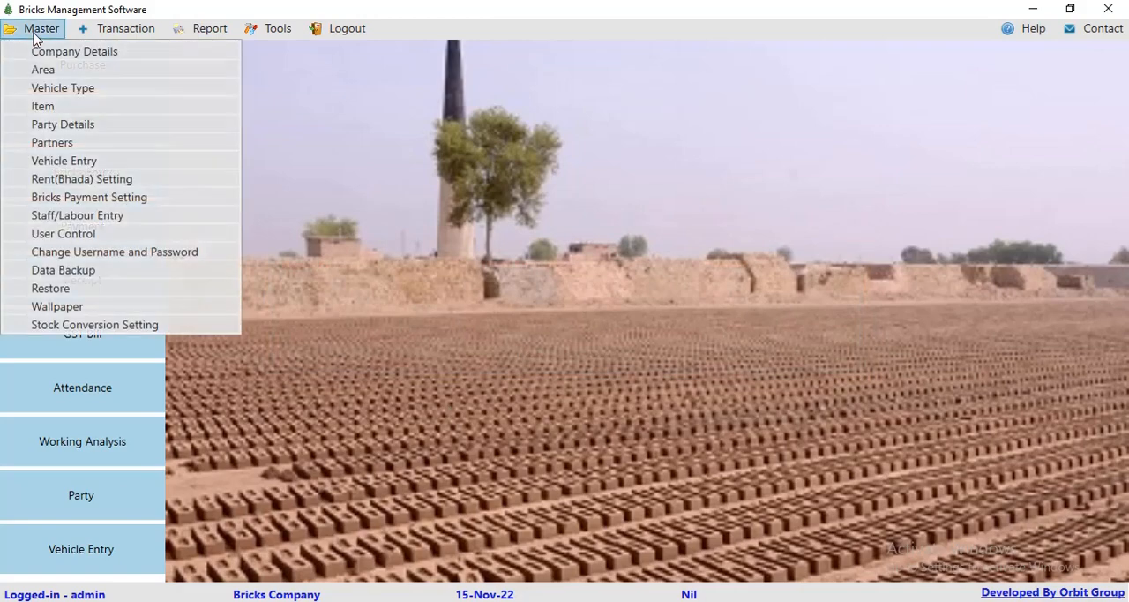
{"action": "left_click", "coordinate": [41, 214]}
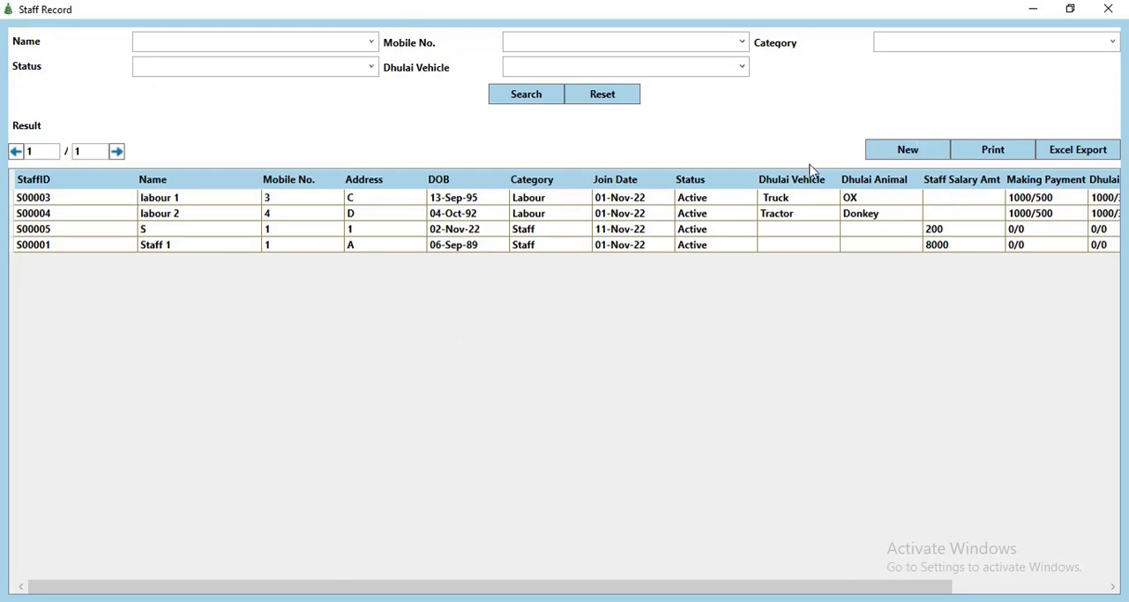
{"action": "left_click", "coordinate": [913, 155]}
{"action": "left_click", "coordinate": [386, 78]}
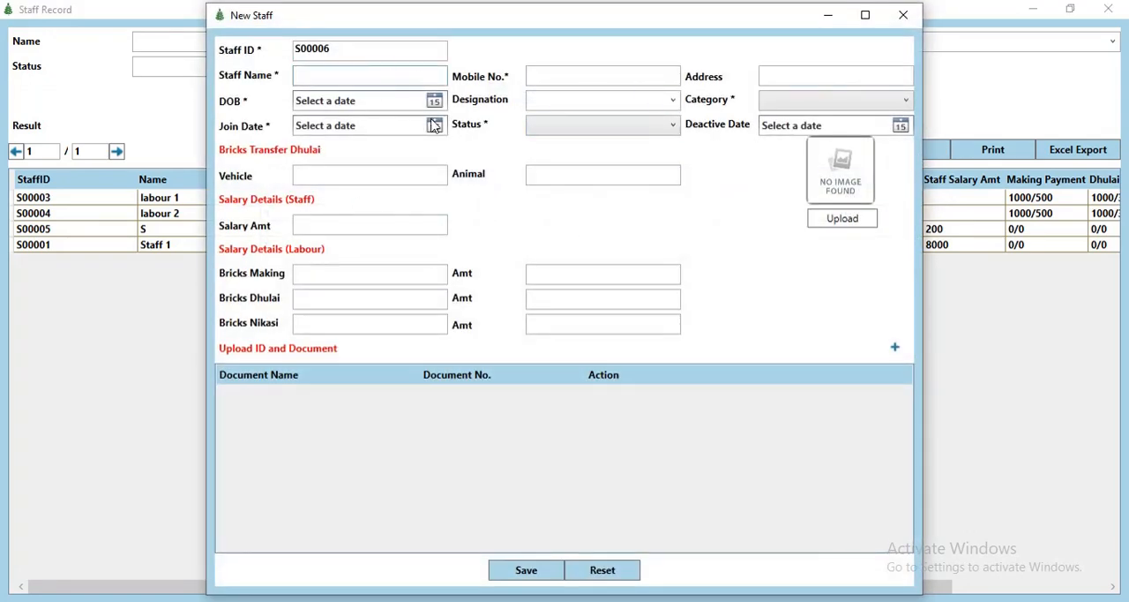
{"action": "left_click", "coordinate": [578, 127]}
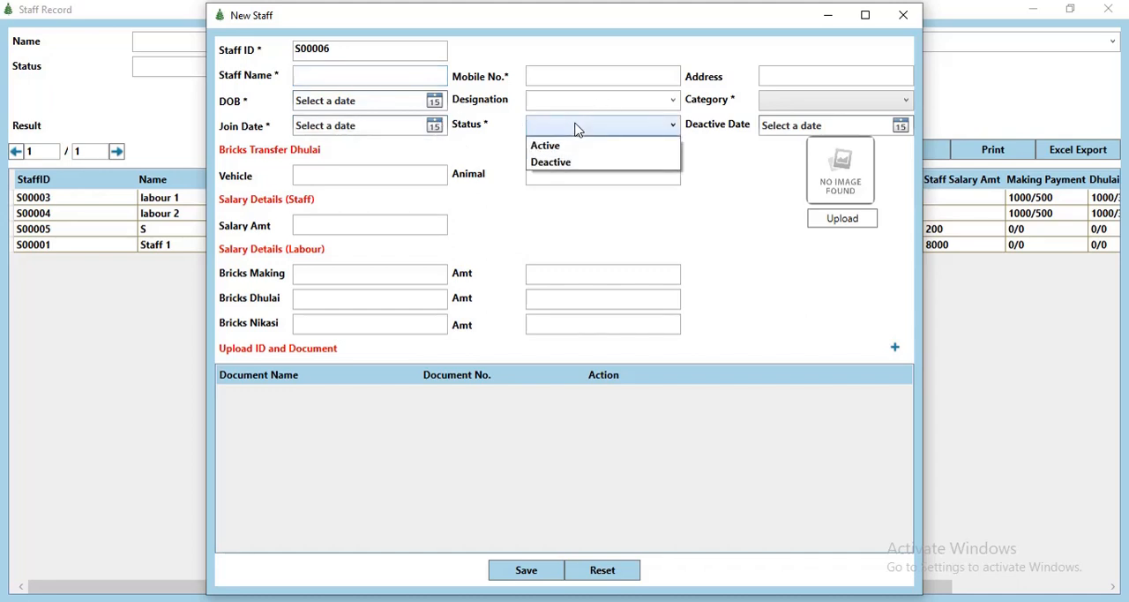
{"action": "left_click", "coordinate": [566, 144]}
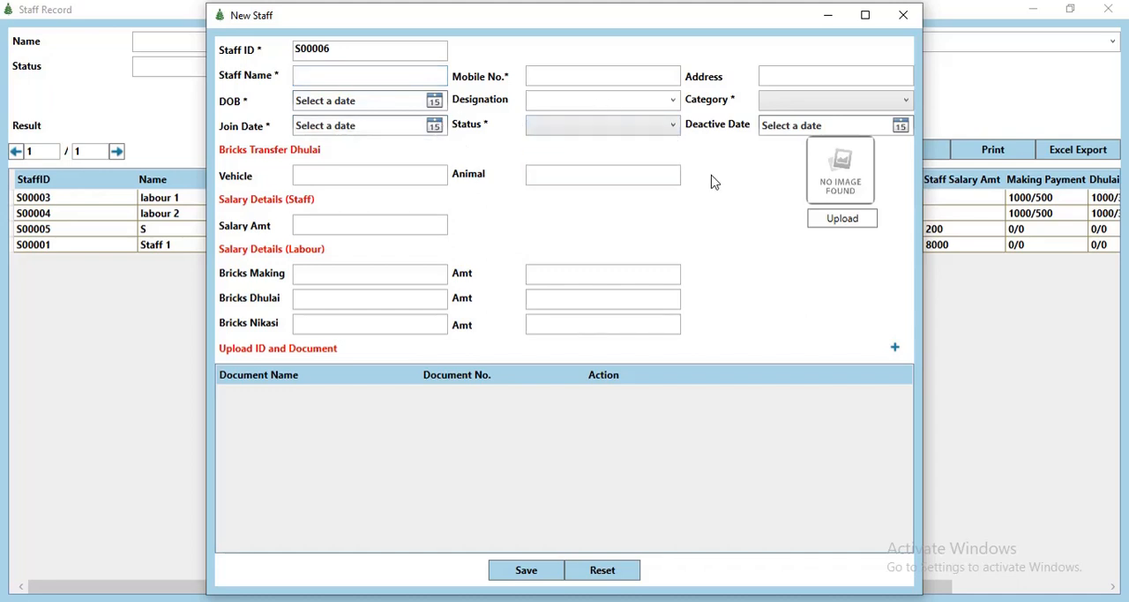
Step: Set the new staff member's category to Staff and examine the salary amount field
{"action": "left_click", "coordinate": [813, 105]}
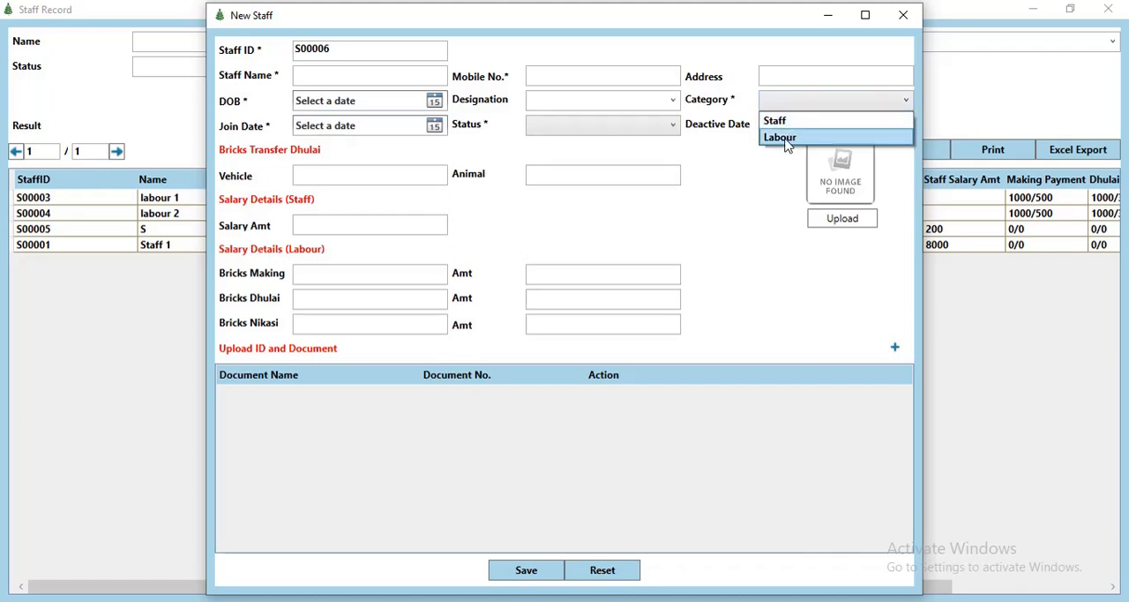
{"action": "left_click", "coordinate": [784, 122]}
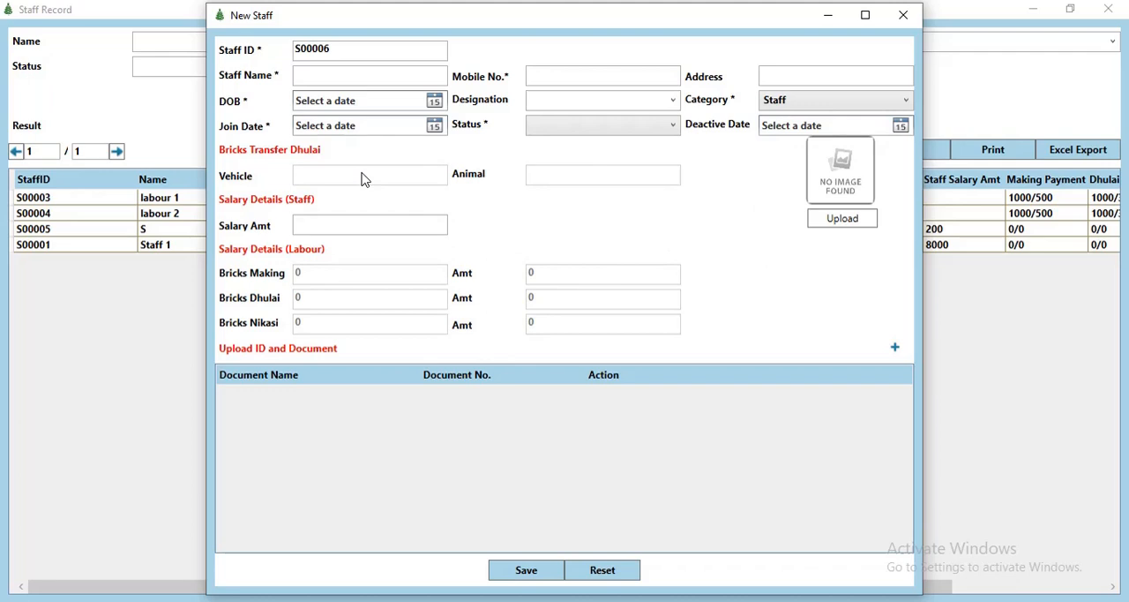
{"action": "left_click", "coordinate": [353, 226]}
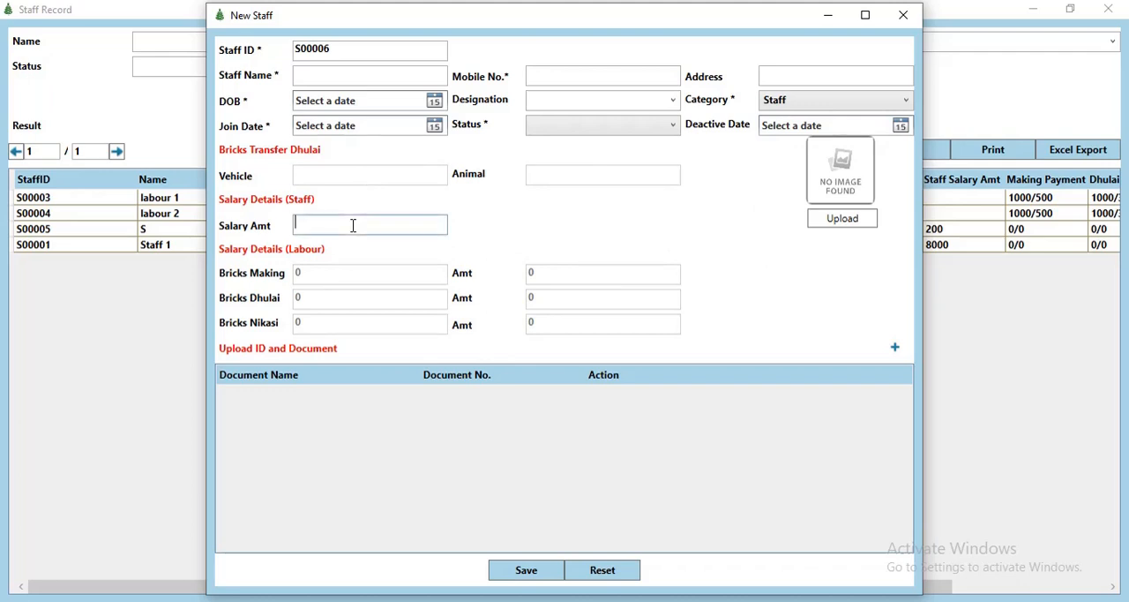
Step: Switch the new staff member's category to Labour and examine the vehicle, animal and brick payment fields
{"action": "left_click", "coordinate": [781, 105]}
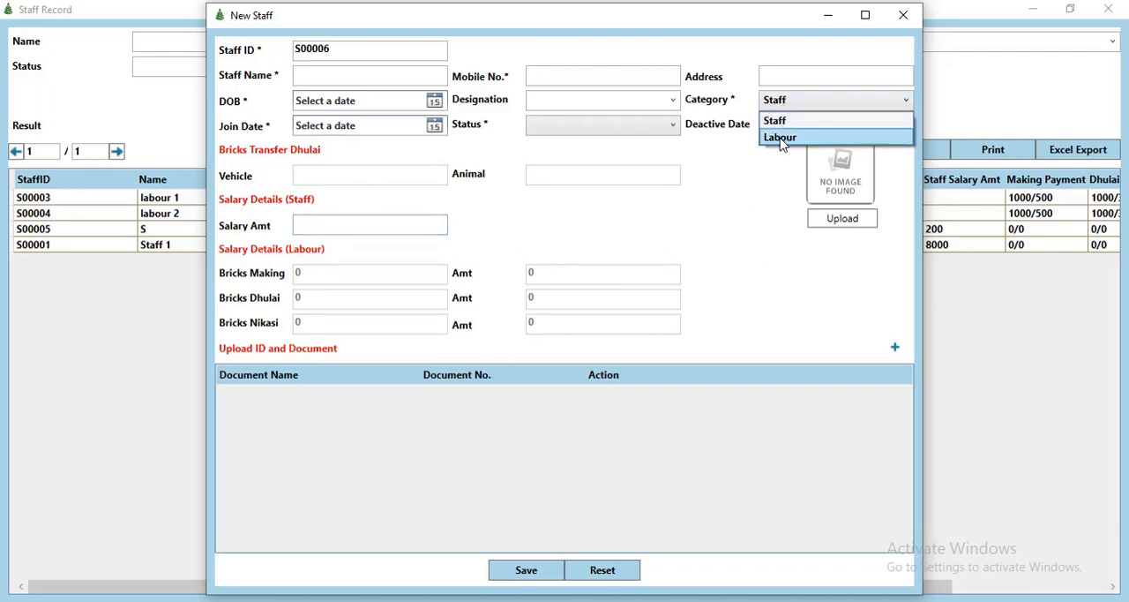
{"action": "left_click", "coordinate": [782, 138]}
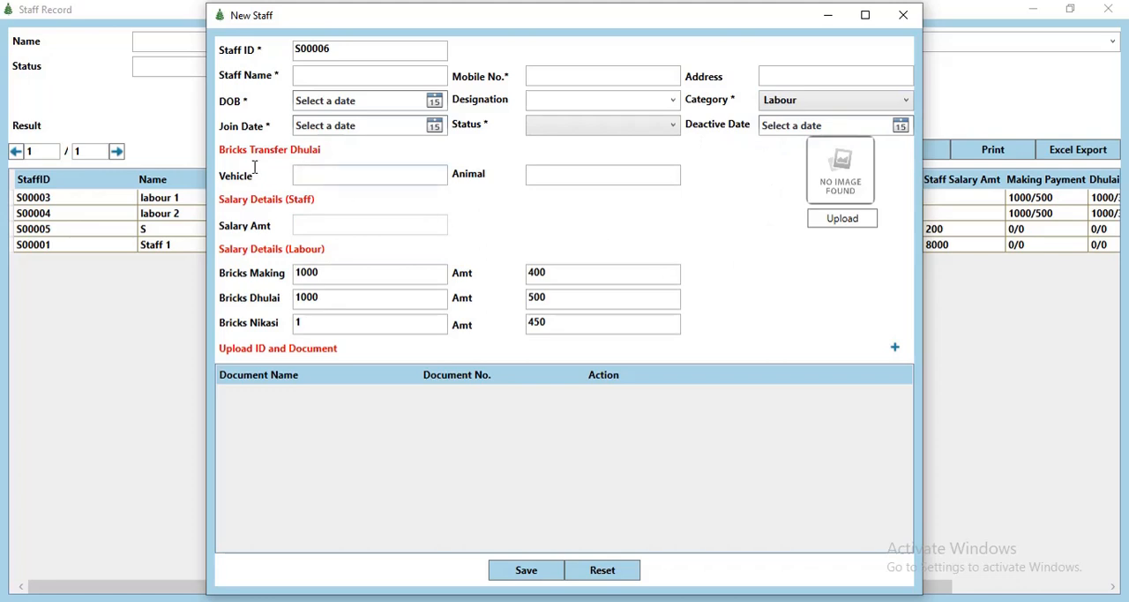
{"action": "left_click", "coordinate": [375, 180]}
{"action": "left_click", "coordinate": [582, 179]}
Step: Add a blank document row to the new staff form, and close the form and staff records unsaved
{"action": "left_click", "coordinate": [893, 348]}
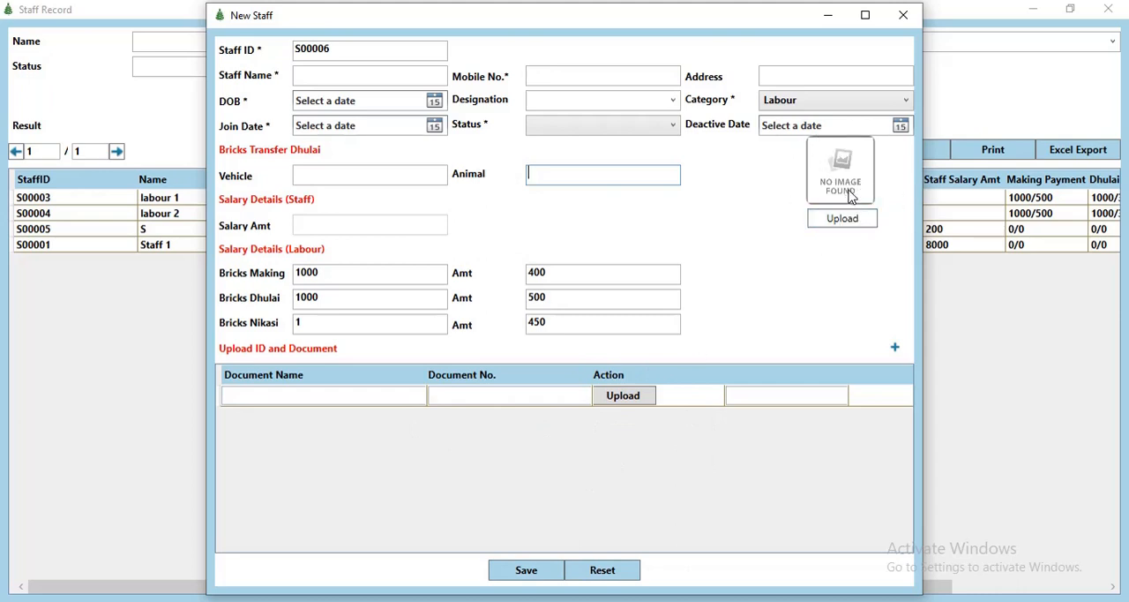
{"action": "left_click", "coordinate": [900, 19]}
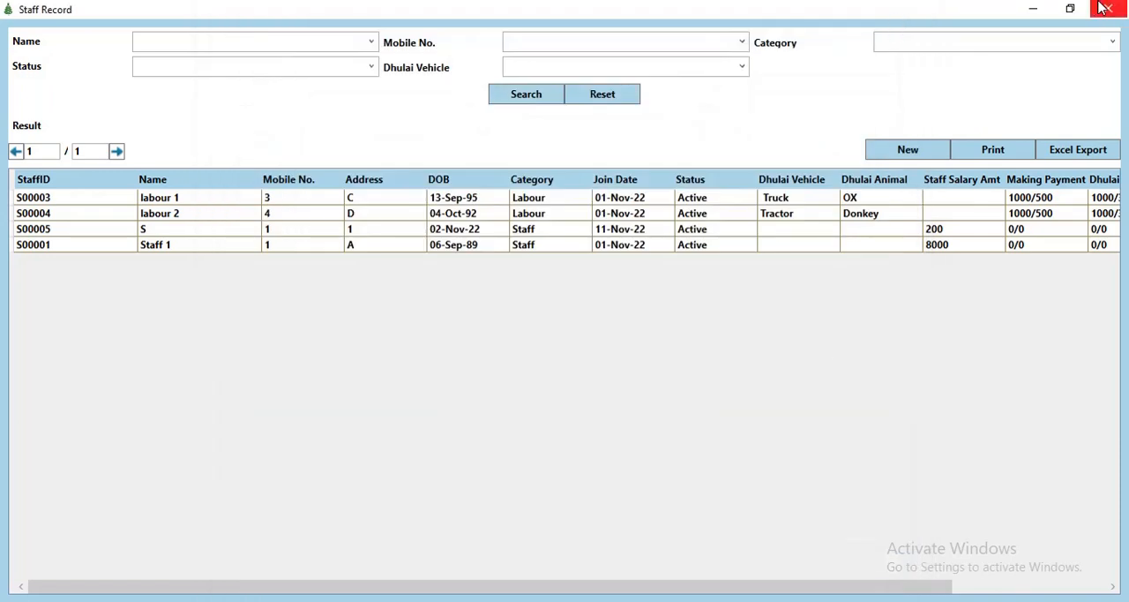
{"action": "left_click", "coordinate": [1108, 9]}
Step: Review the user control list and the add user form's user types and feature permissions, closing both unsaved
{"action": "left_click", "coordinate": [42, 28]}
{"action": "left_click", "coordinate": [49, 232]}
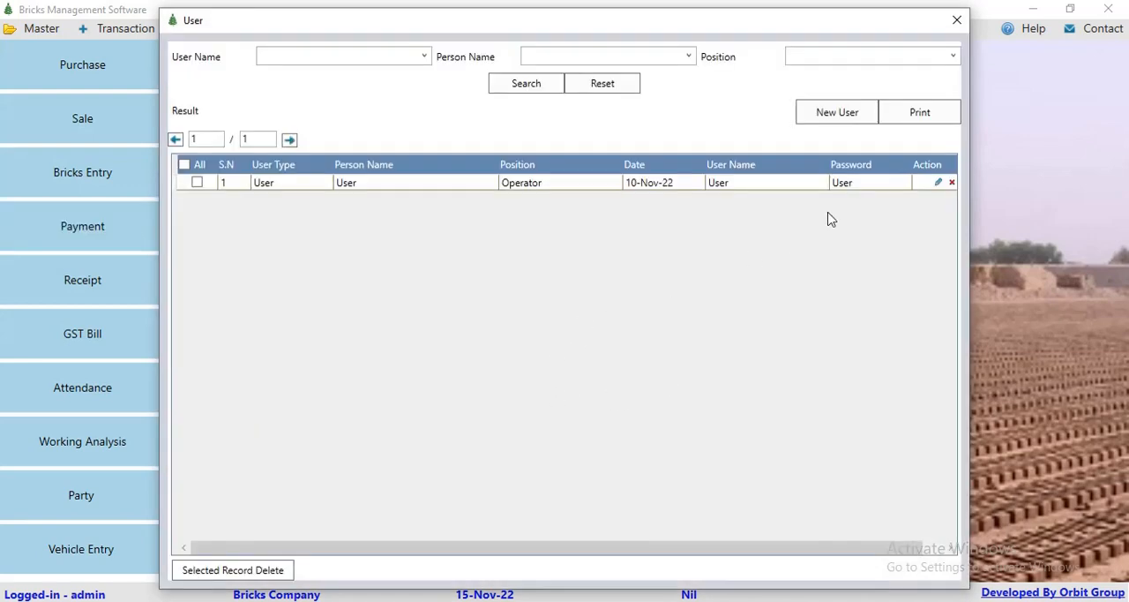
{"action": "left_click", "coordinate": [845, 118]}
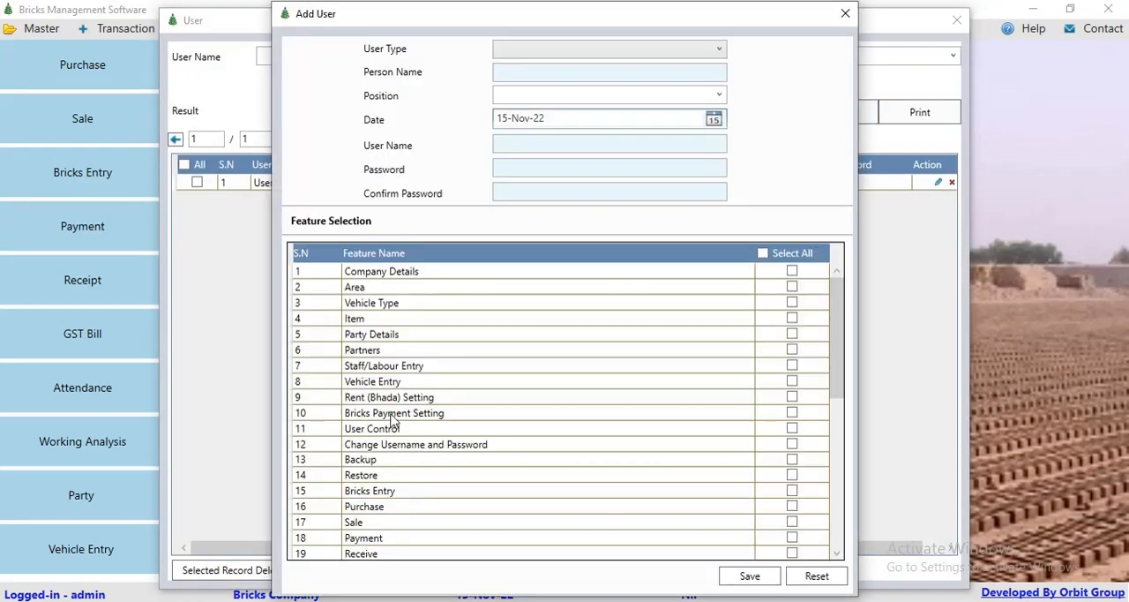
{"action": "left_click", "coordinate": [527, 44]}
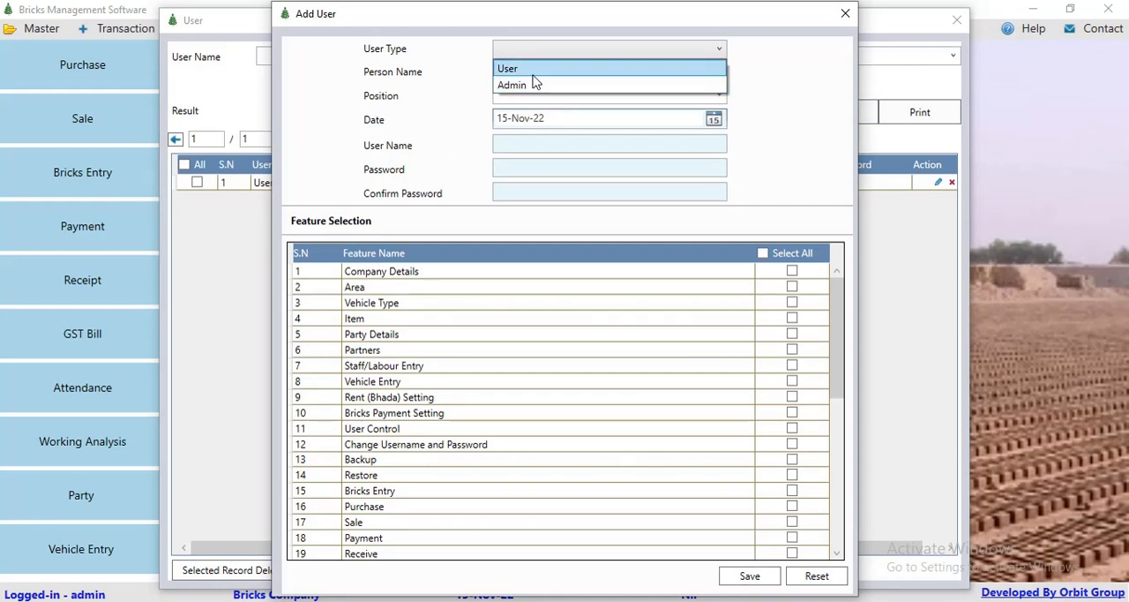
{"action": "left_click", "coordinate": [477, 134]}
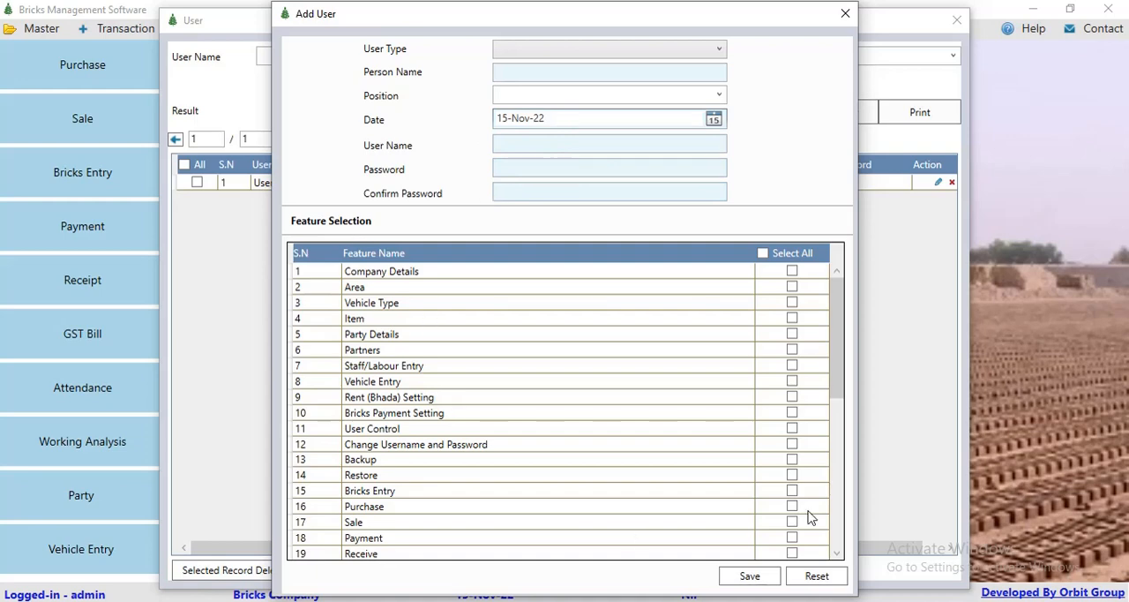
{"action": "mouse_move", "coordinate": [845, 343]}
{"action": "left_mouse_down"}
{"action": "mouse_move", "coordinate": [847, 520]}
{"action": "mouse_move", "coordinate": [833, 339]}
{"action": "left_mouse_up"}
{"action": "left_click", "coordinate": [843, 18]}
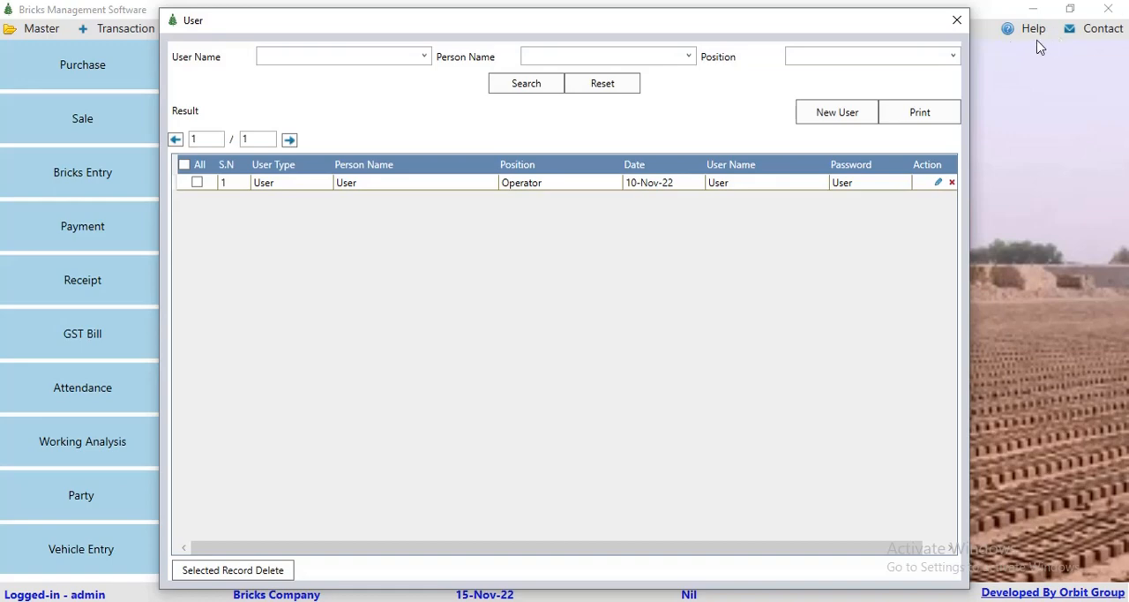
{"action": "left_click", "coordinate": [957, 19]}
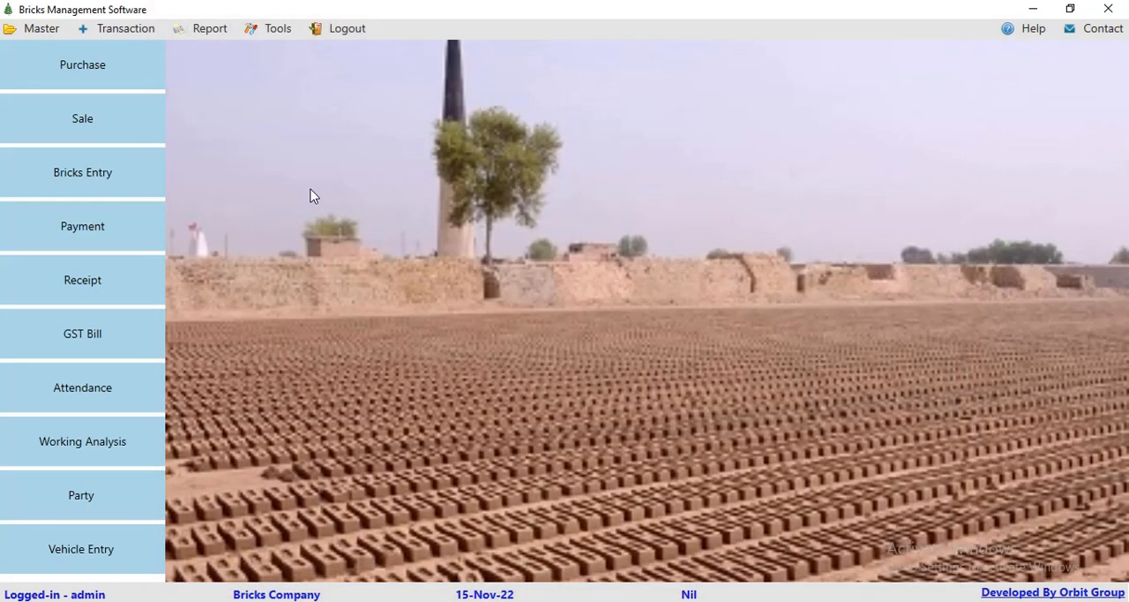
Step: Review the change username and change password forms, closing them without entering anything
{"action": "left_click", "coordinate": [40, 28]}
{"action": "left_click", "coordinate": [18, 255]}
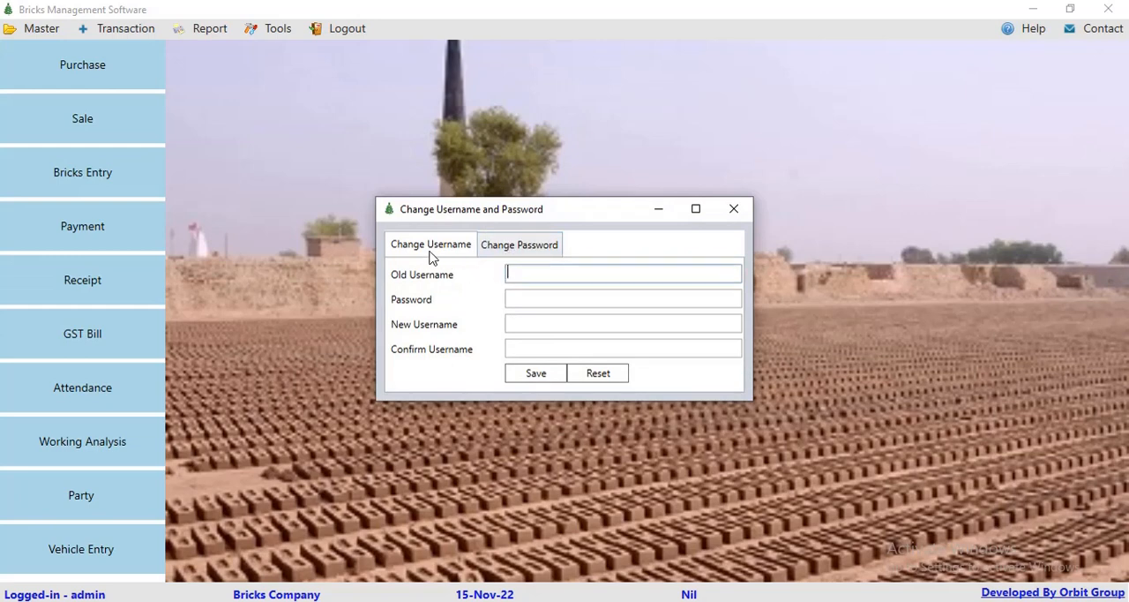
{"action": "left_click", "coordinate": [522, 251]}
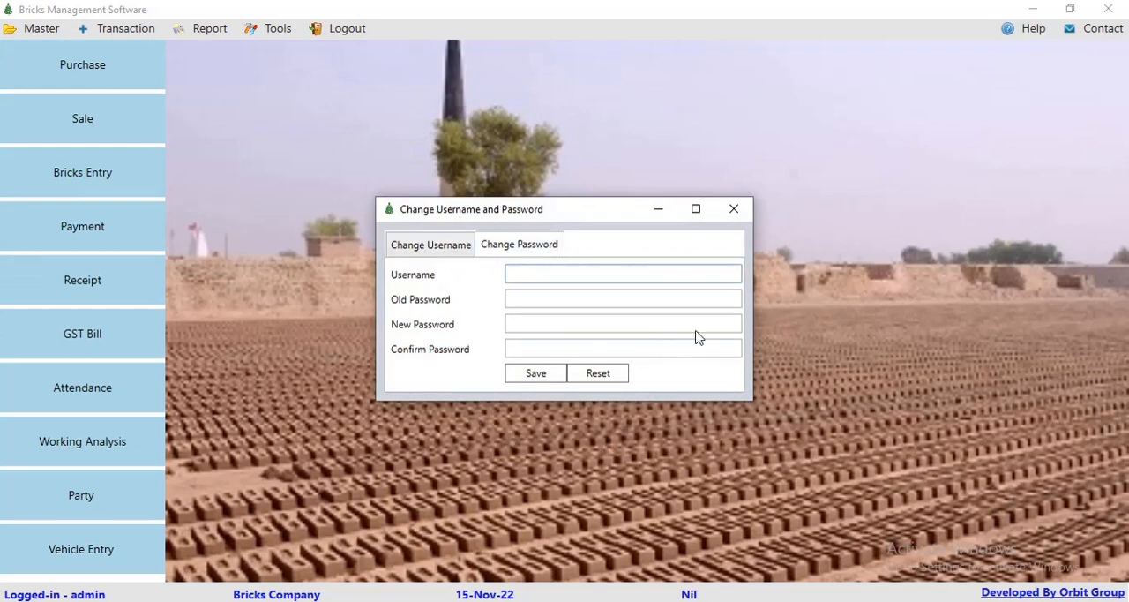
{"action": "left_click", "coordinate": [733, 209]}
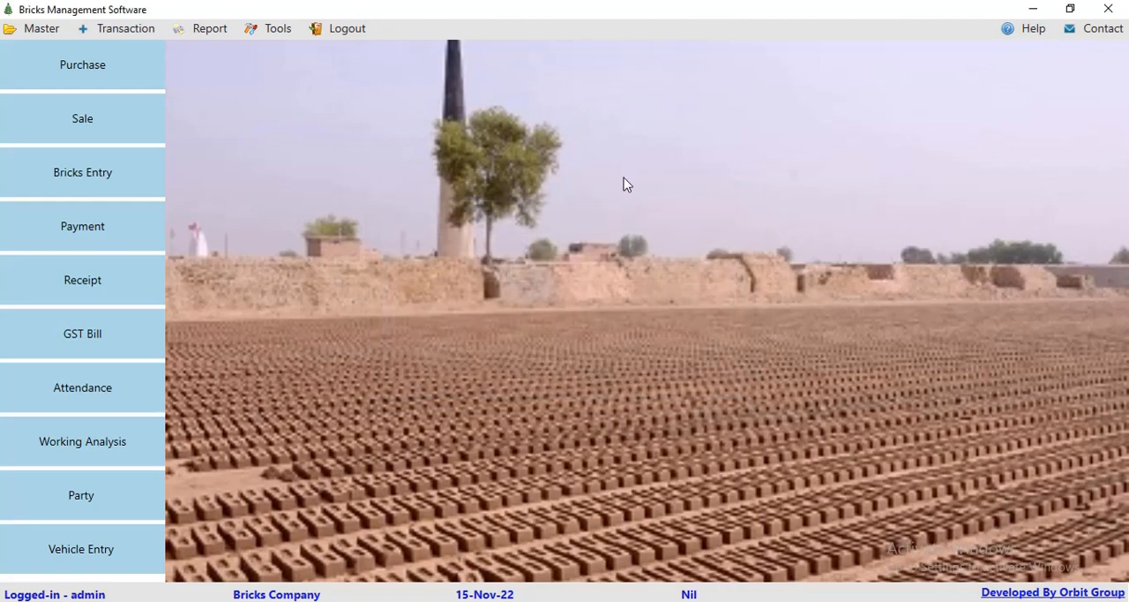
Step: Look at the local drive options for data backup and restore, closing both windows without running either
{"action": "left_click", "coordinate": [41, 29]}
{"action": "left_click", "coordinate": [53, 269]}
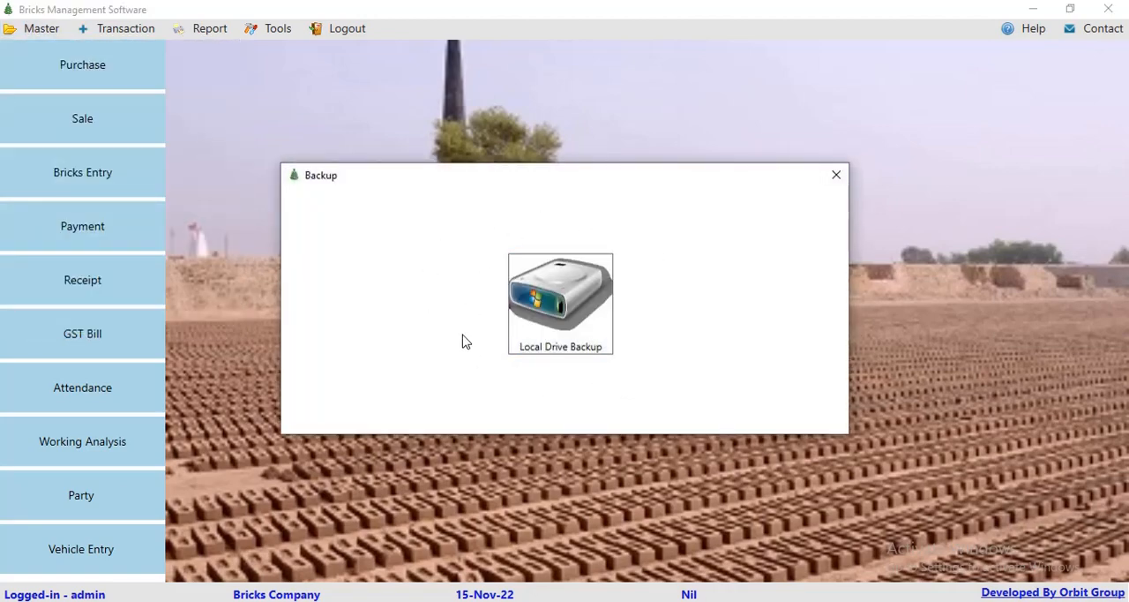
{"action": "left_click", "coordinate": [836, 175]}
{"action": "left_click", "coordinate": [42, 28]}
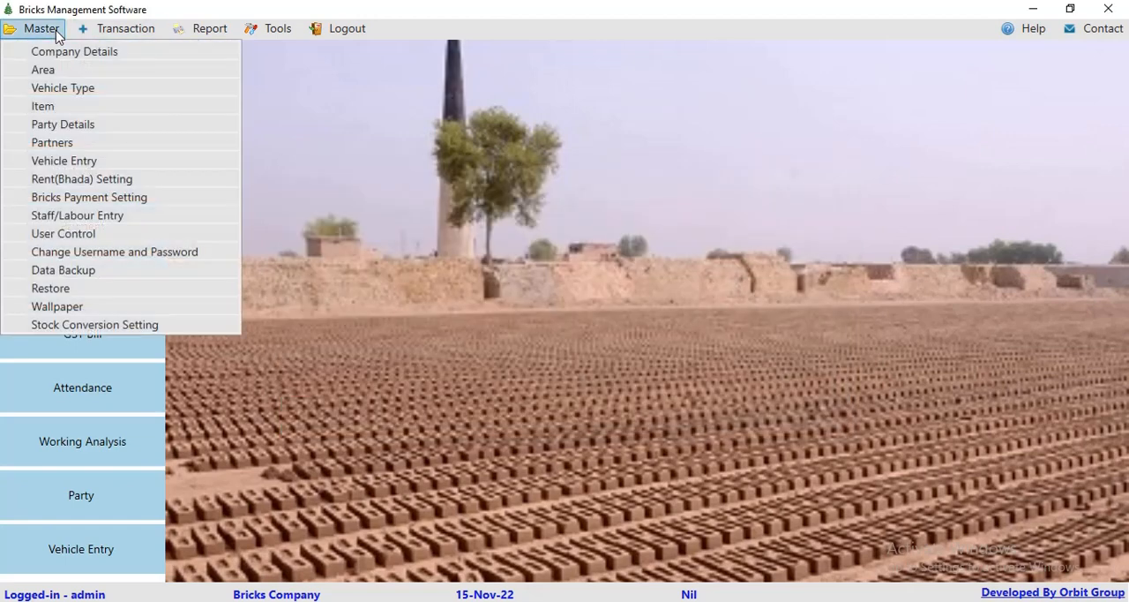
{"action": "left_click", "coordinate": [53, 278]}
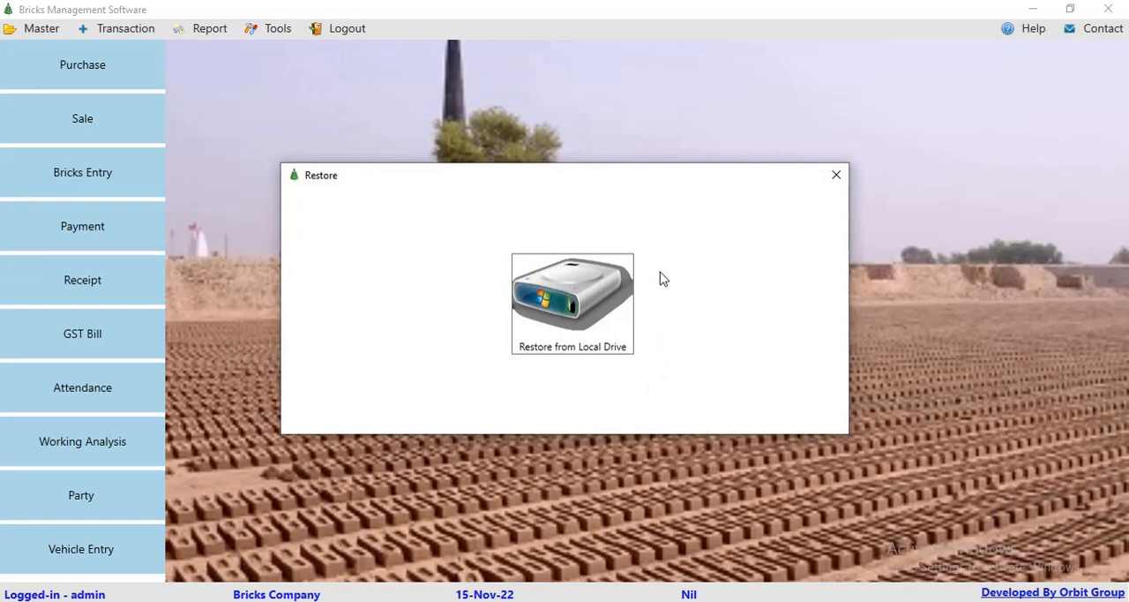
{"action": "left_click", "coordinate": [836, 175]}
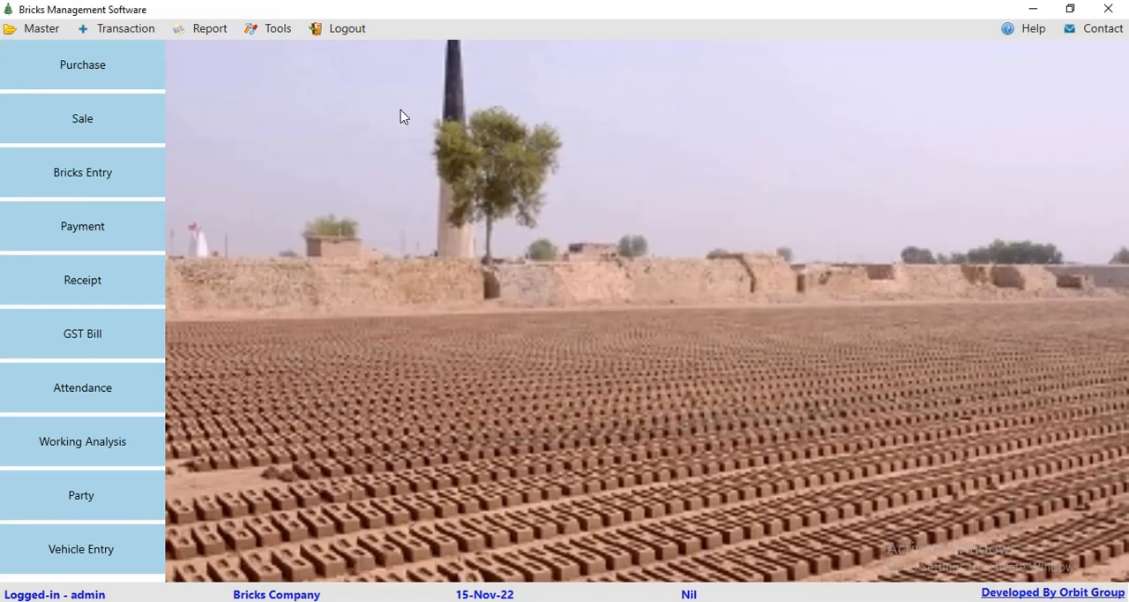
Step: Look at the wallpaper upload form, and close it without uploading an image
{"action": "left_click", "coordinate": [48, 30]}
{"action": "left_click", "coordinate": [58, 306]}
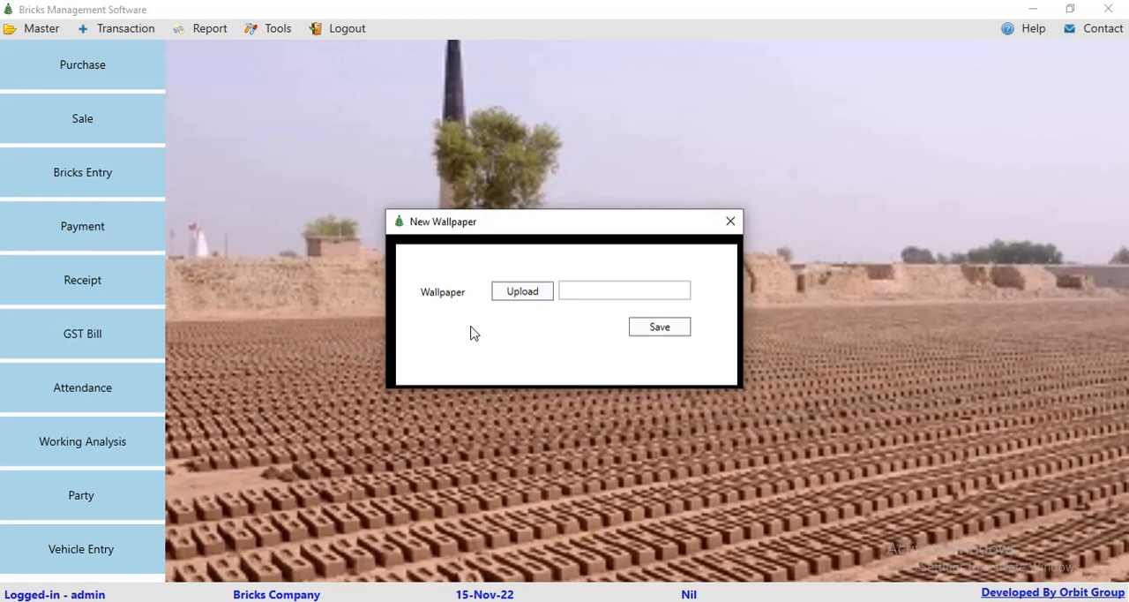
{"action": "left_click", "coordinate": [730, 222]}
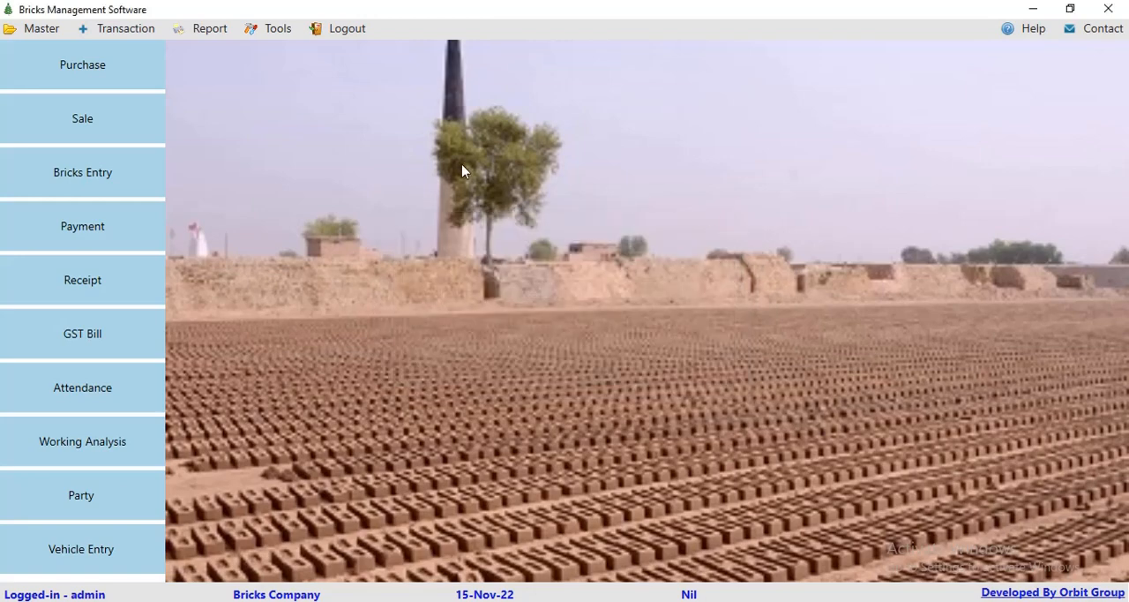
Step: Review the stock conversion settings, the blank new setting form and the Bricks 1 material quantities, closing everything unsaved
{"action": "left_click", "coordinate": [41, 28]}
{"action": "left_click", "coordinate": [78, 325]}
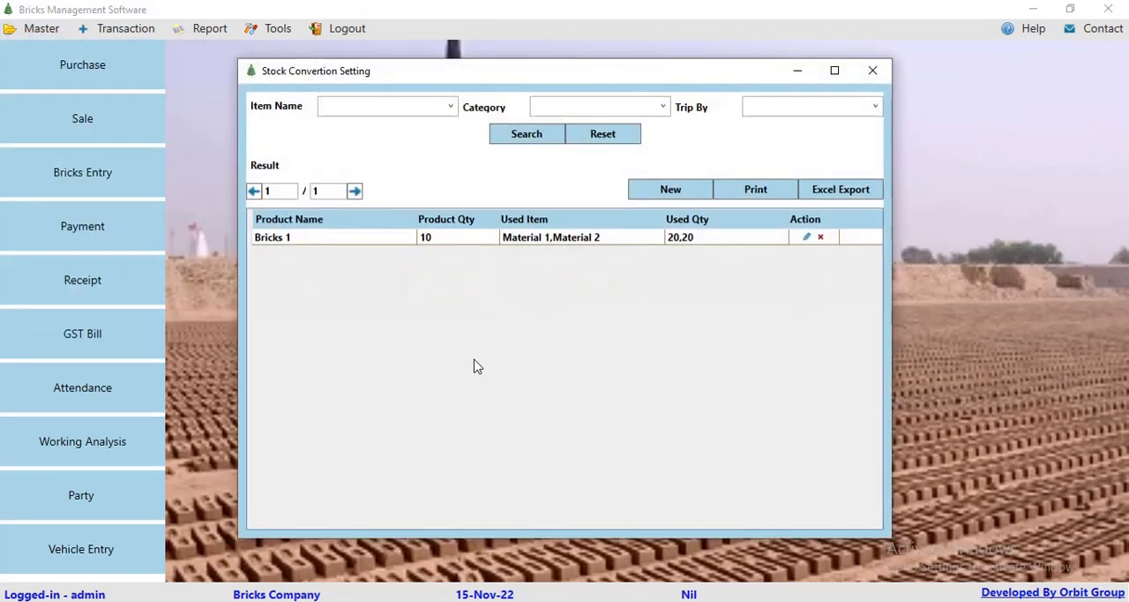
{"action": "left_click", "coordinate": [675, 190]}
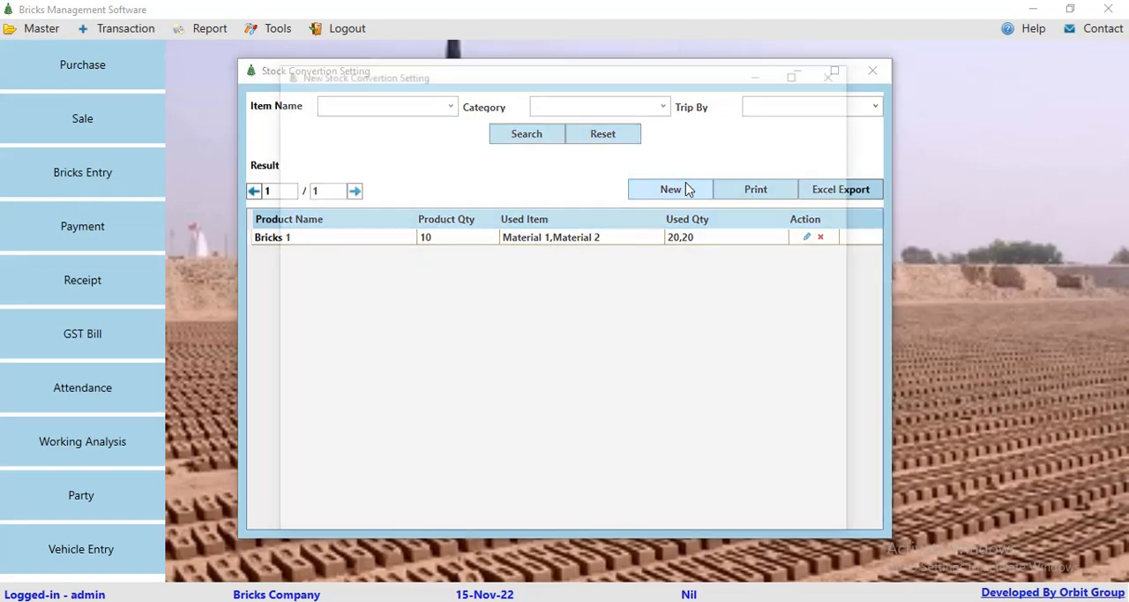
{"action": "left_click", "coordinate": [840, 70]}
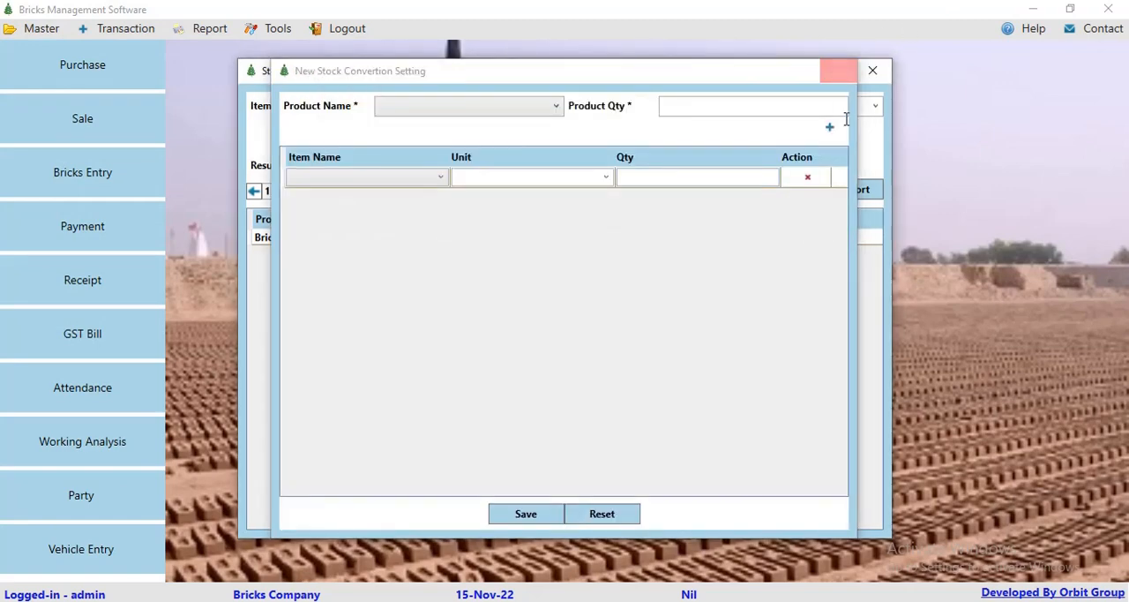
{"action": "left_click", "coordinate": [805, 238]}
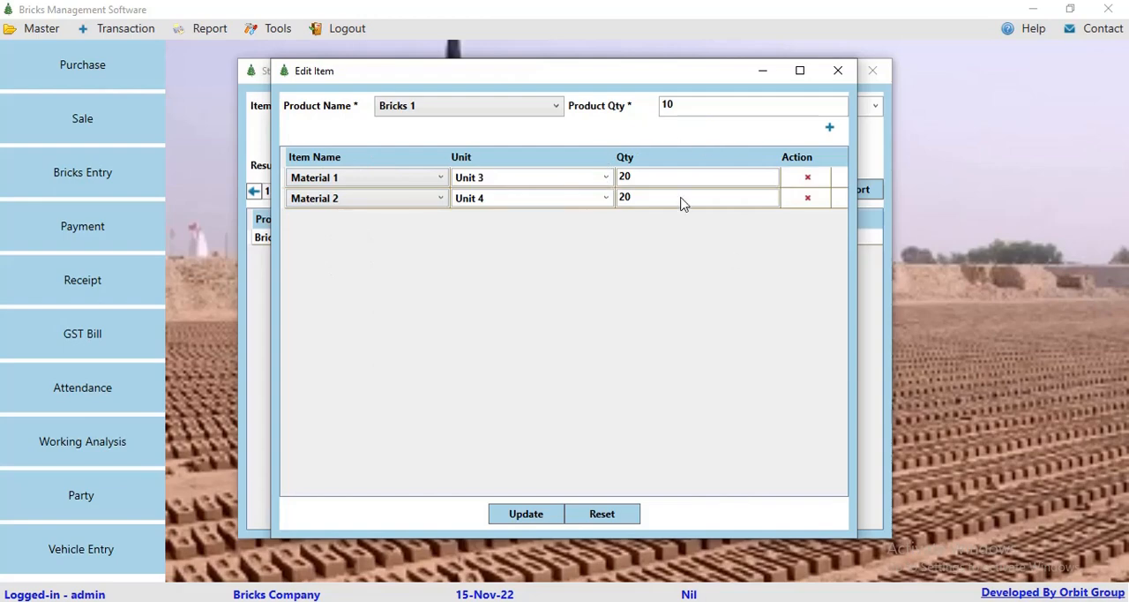
{"action": "left_click", "coordinate": [837, 71]}
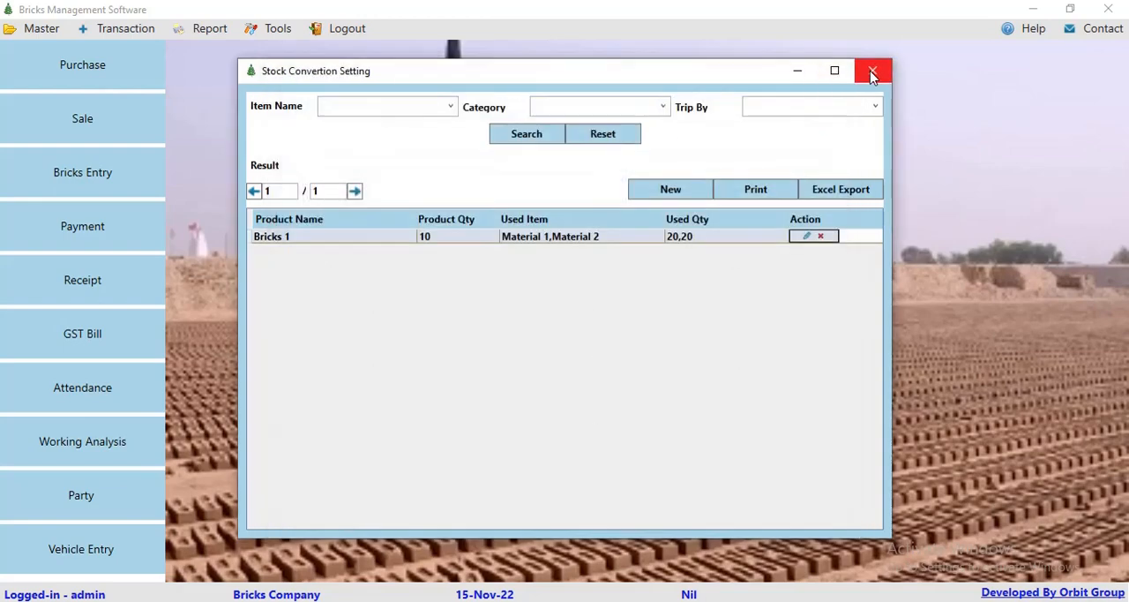
{"action": "left_click", "coordinate": [871, 70]}
Step: Start a new bricks record dated 15-Nov-22 for labour 1 with the item Bricks 1
{"action": "left_click", "coordinate": [120, 28]}
{"action": "left_click", "coordinate": [134, 53]}
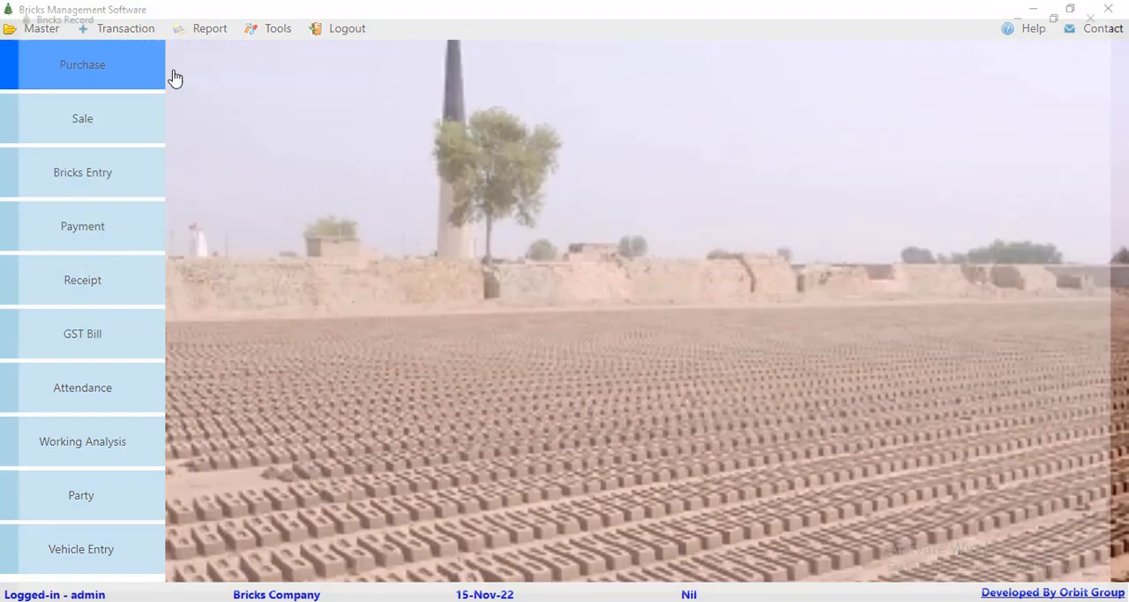
{"action": "left_click", "coordinate": [897, 156]}
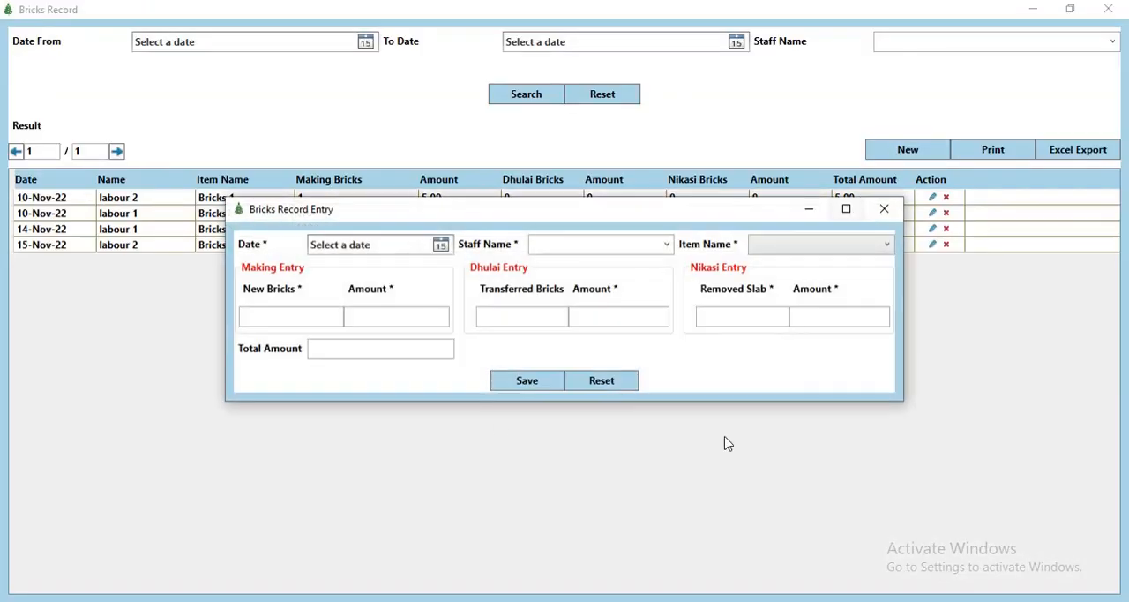
{"action": "left_click", "coordinate": [440, 245]}
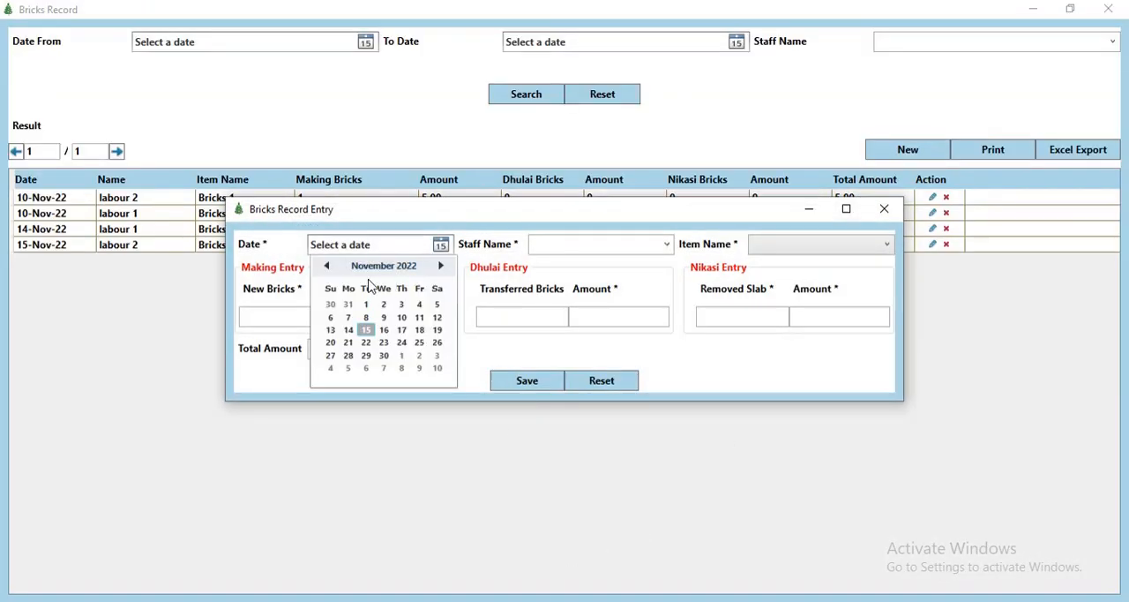
{"action": "left_click", "coordinate": [636, 244]}
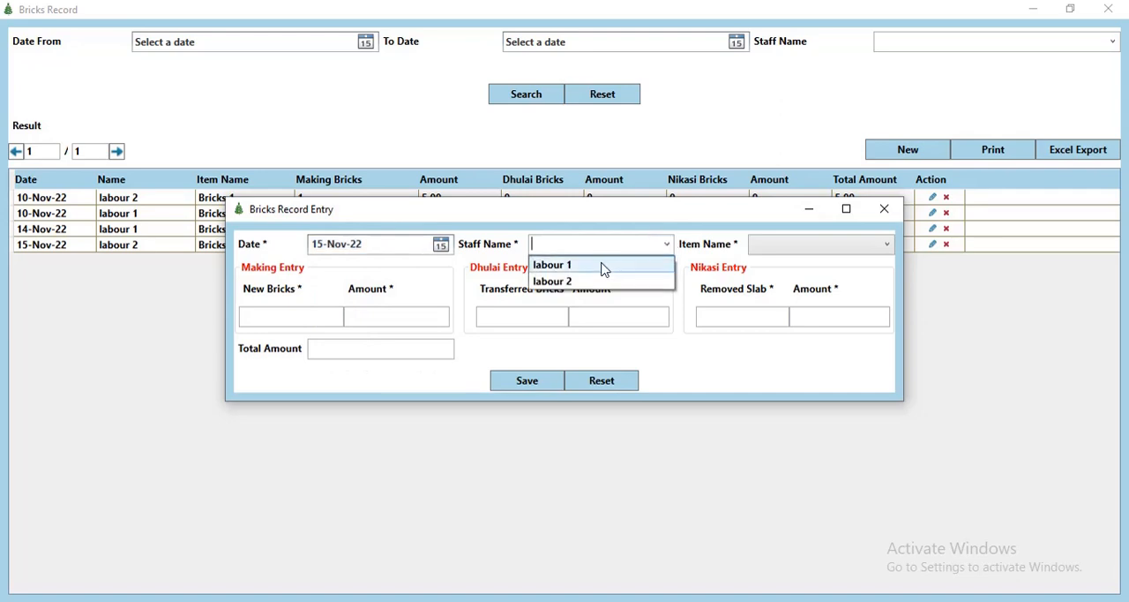
{"action": "left_click", "coordinate": [607, 263]}
{"action": "left_click", "coordinate": [775, 251]}
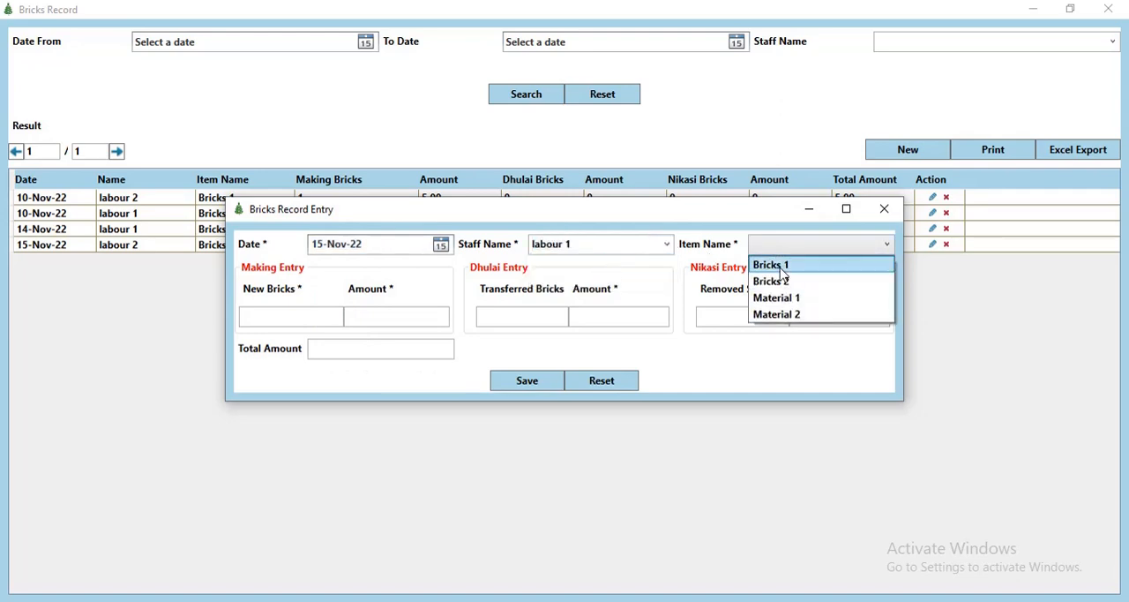
{"action": "left_click", "coordinate": [781, 269]}
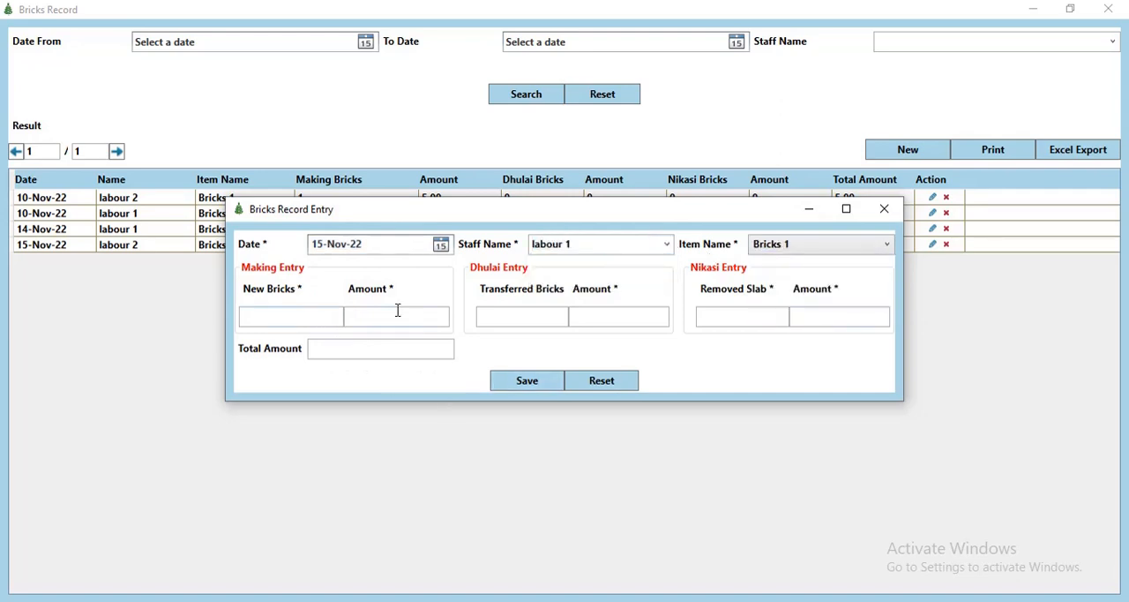
Step: Enter 1000 new bricks in labour 1's making entry, and save the bricks record
{"action": "left_click", "coordinate": [310, 314]}
{"action": "key", "text": "Tab"}
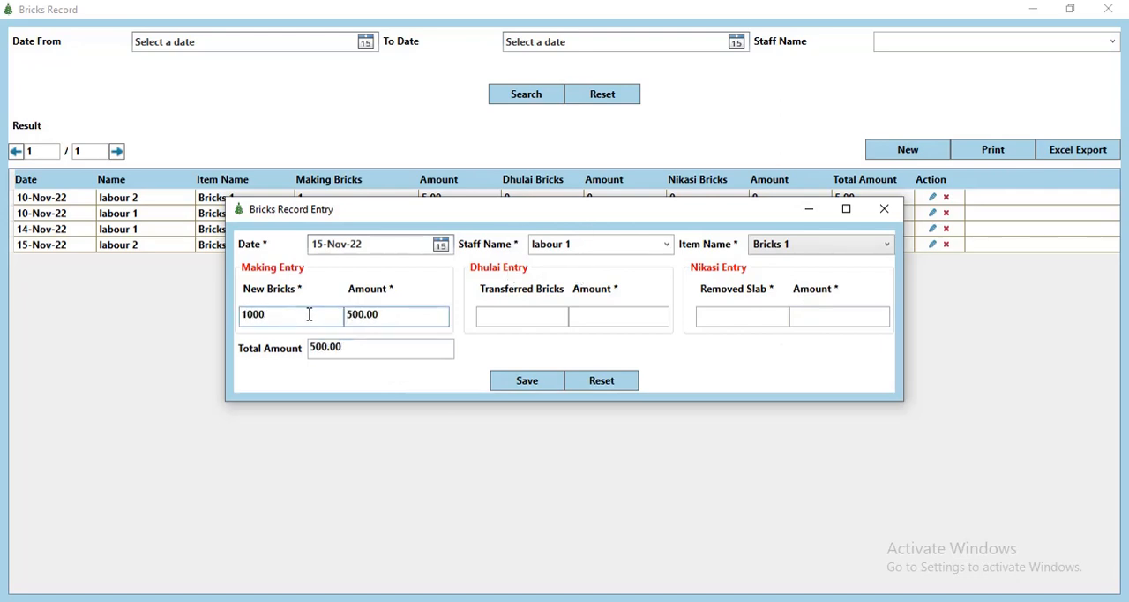
{"action": "left_click", "coordinate": [526, 386]}
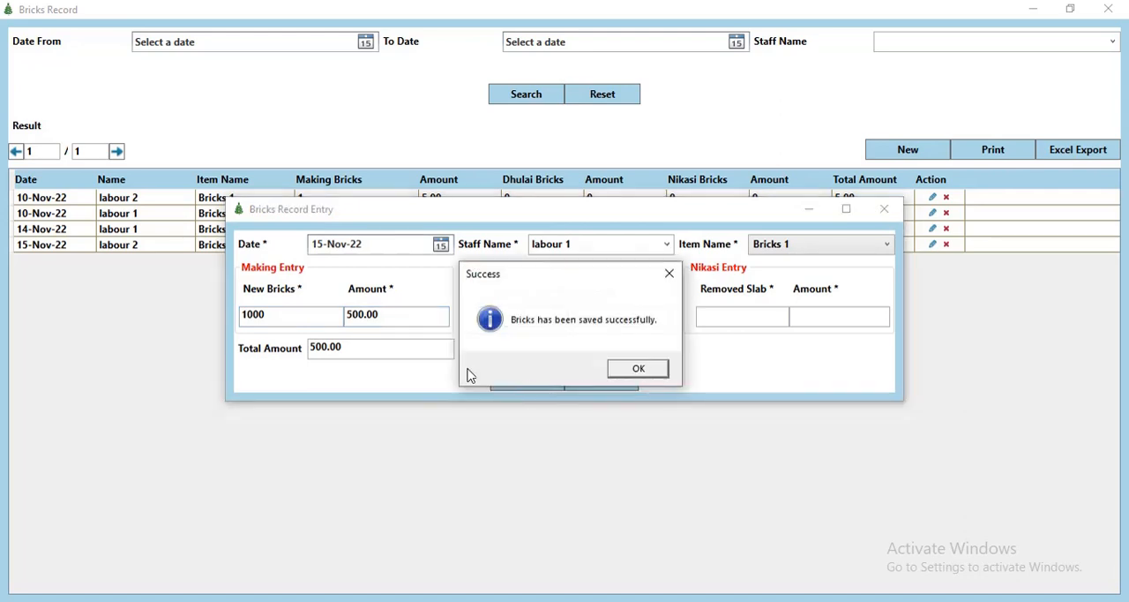
{"action": "left_click", "coordinate": [638, 368]}
Step: Start another bricks record dated 15-Nov-22 for labour 2 with the item Bricks 1
{"action": "left_click", "coordinate": [907, 150]}
{"action": "left_click", "coordinate": [440, 244]}
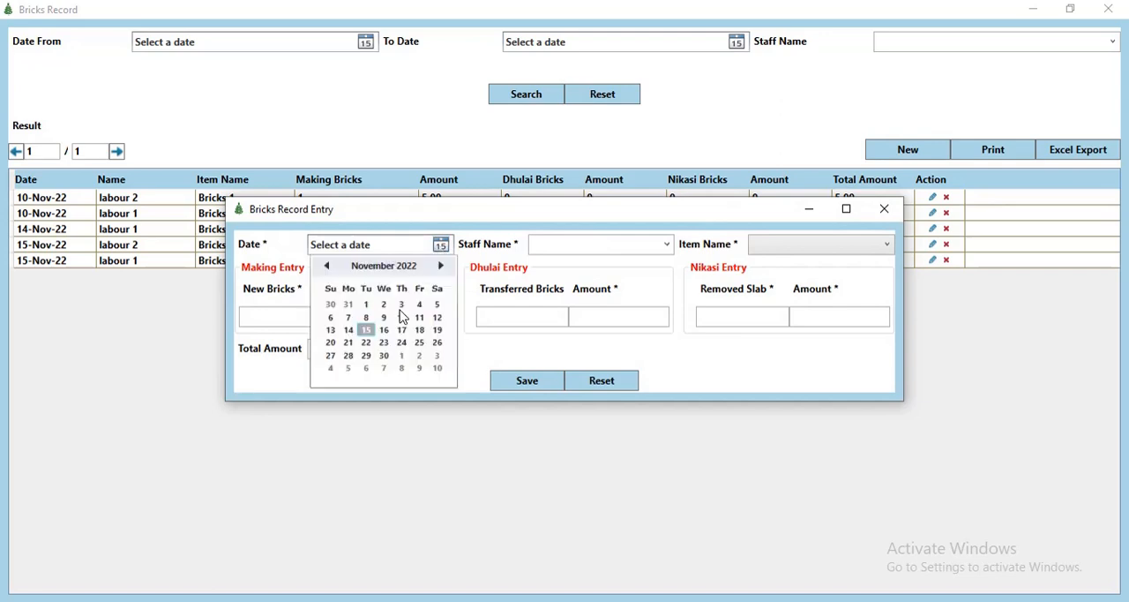
{"action": "left_click", "coordinate": [366, 329]}
{"action": "left_click", "coordinate": [667, 244]}
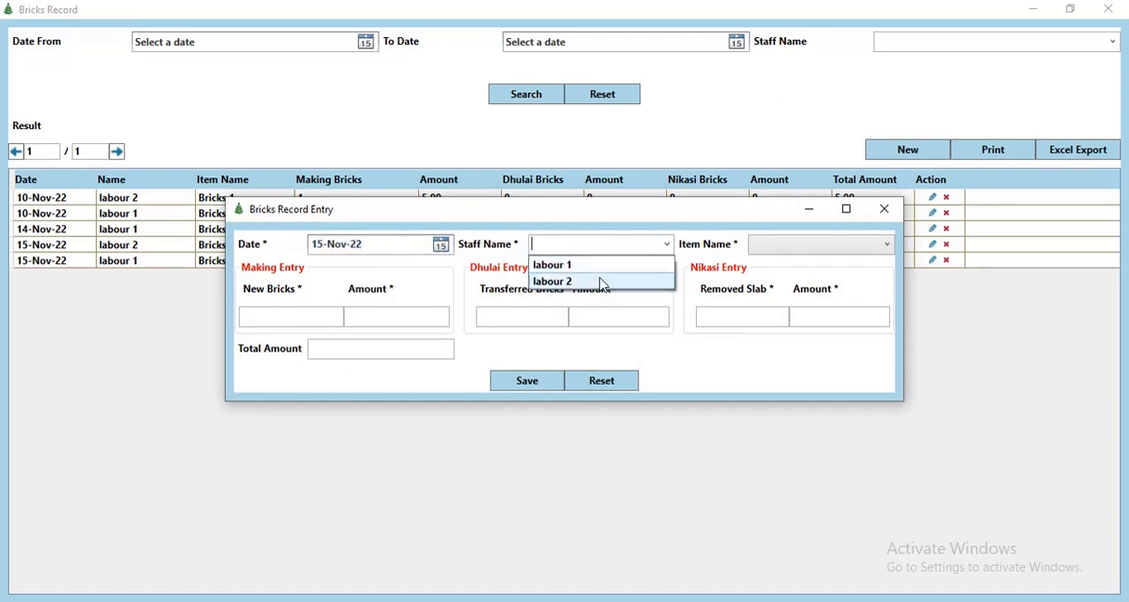
{"action": "left_click", "coordinate": [601, 281]}
{"action": "left_click", "coordinate": [775, 247]}
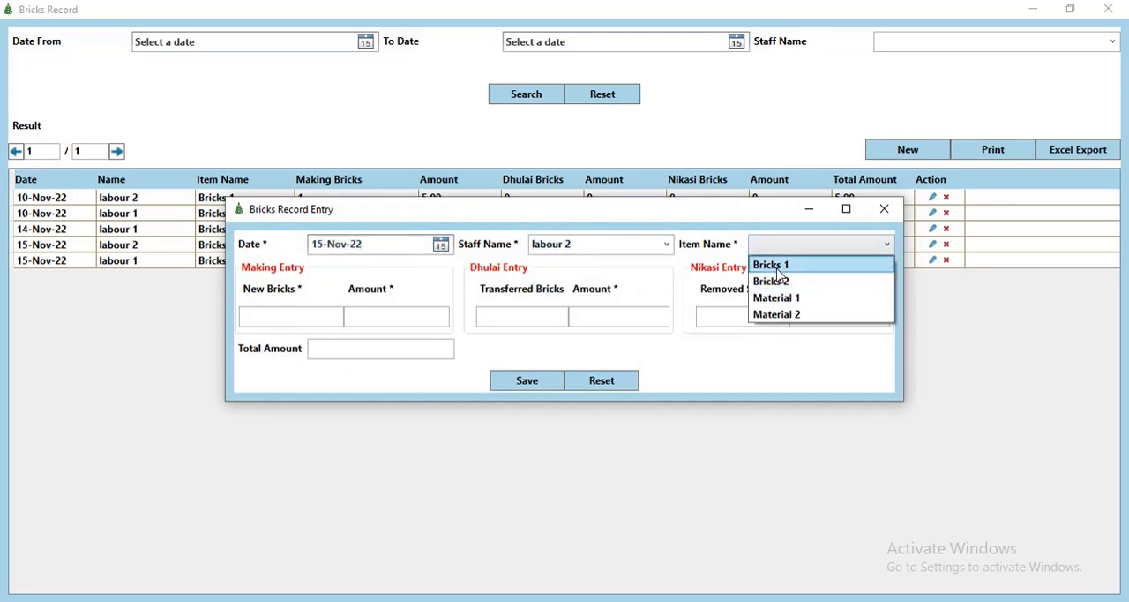
{"action": "left_click", "coordinate": [777, 269]}
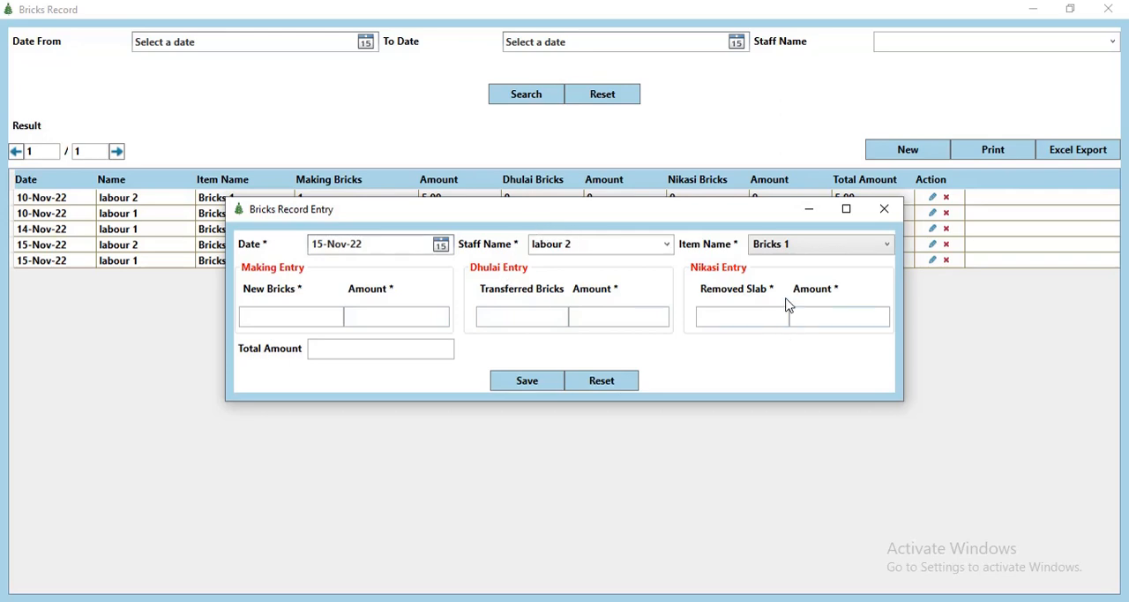
Step: Enter 0 new bricks, 0 transferred bricks and 2 removed slabs for labour 2, and save the bricks record
{"action": "left_click", "coordinate": [287, 318]}
{"action": "type", "text": "0"}
{"action": "key", "text": "Tab"}
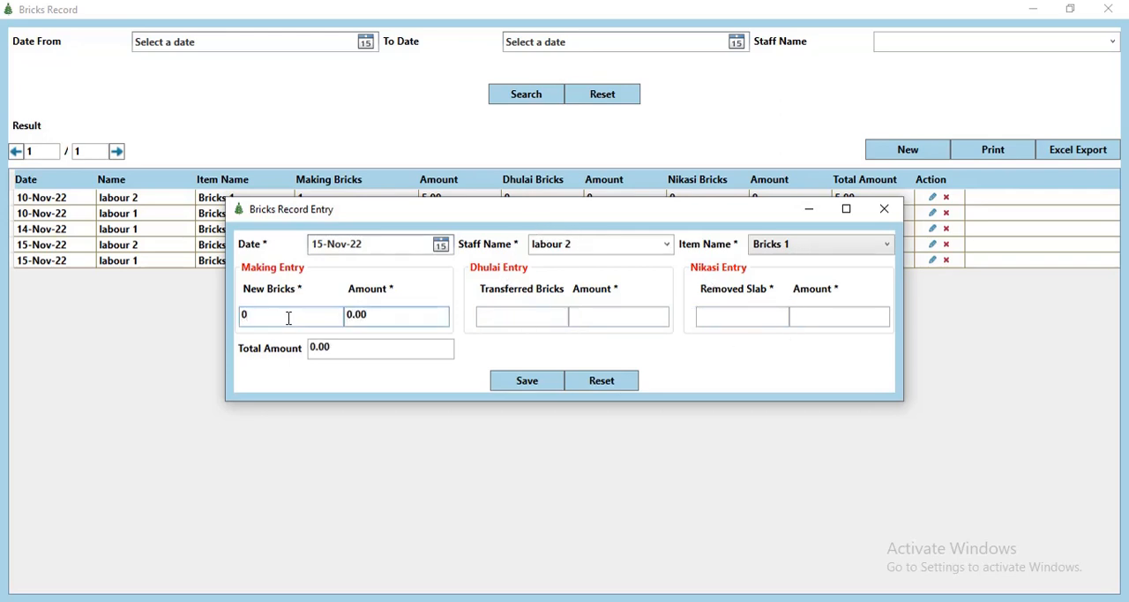
{"action": "key", "text": "Tab"}
{"action": "type", "text": "0"}
{"action": "key", "text": "Tab"}
{"action": "key", "text": "Tab"}
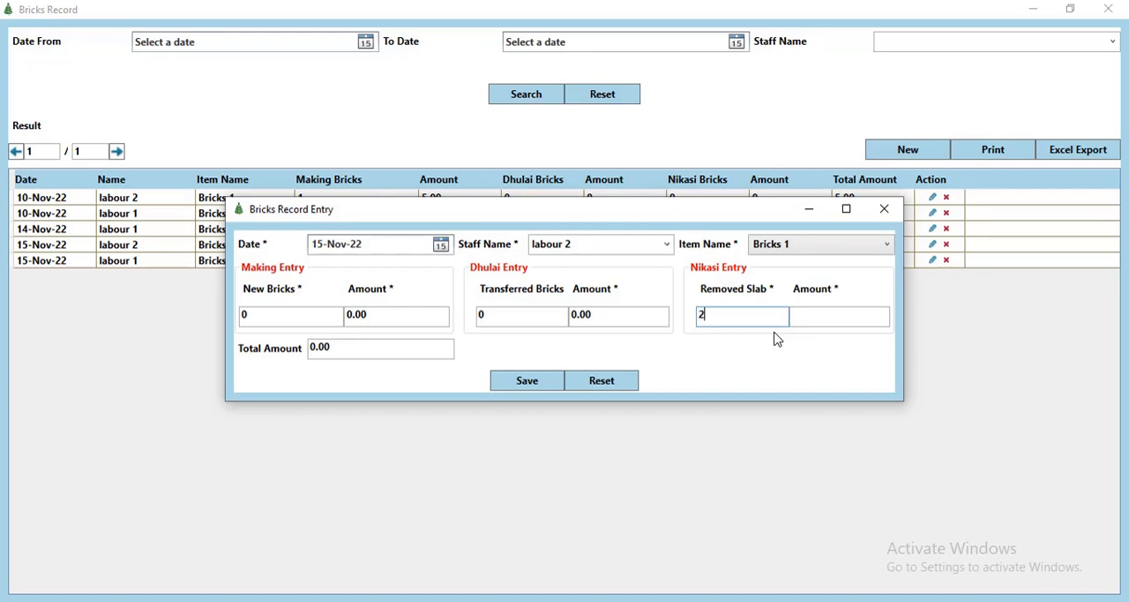
{"action": "key", "text": "Tab"}
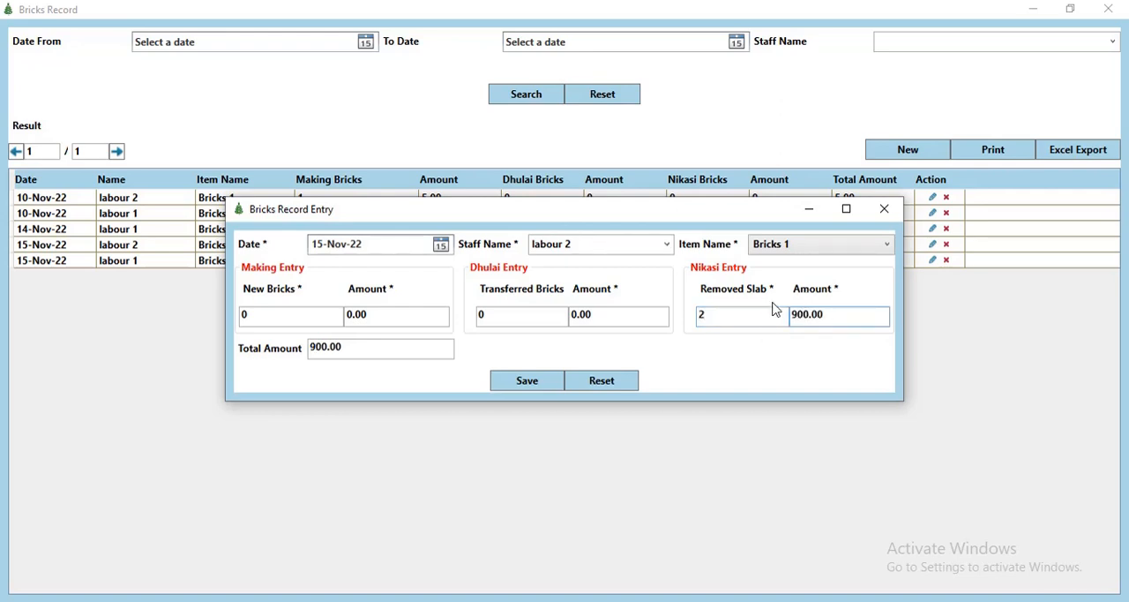
{"action": "left_click", "coordinate": [526, 382]}
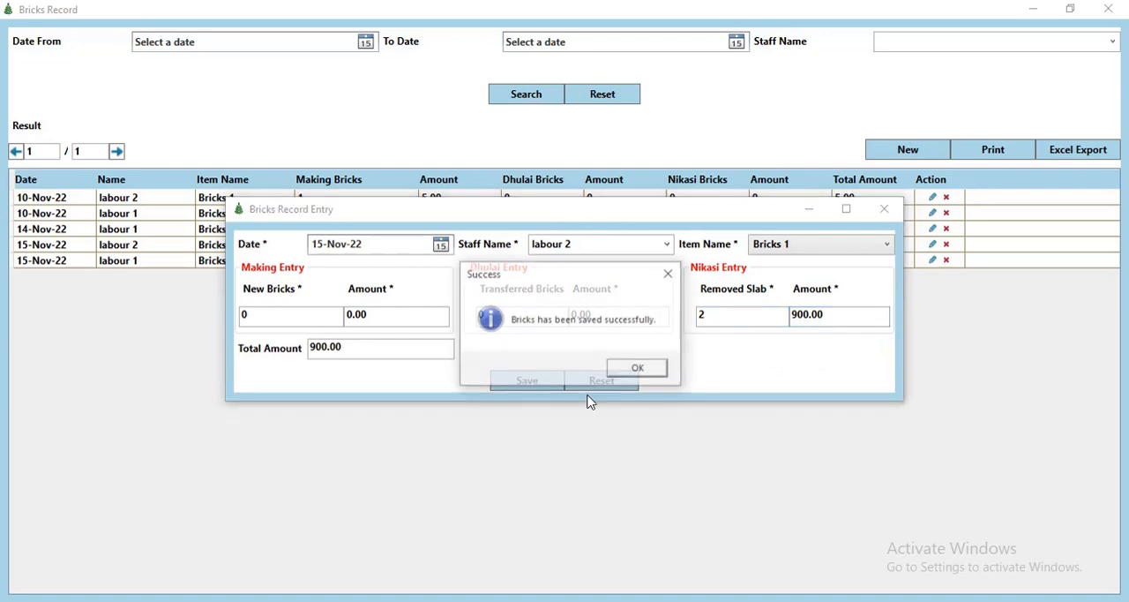
{"action": "left_click", "coordinate": [636, 370]}
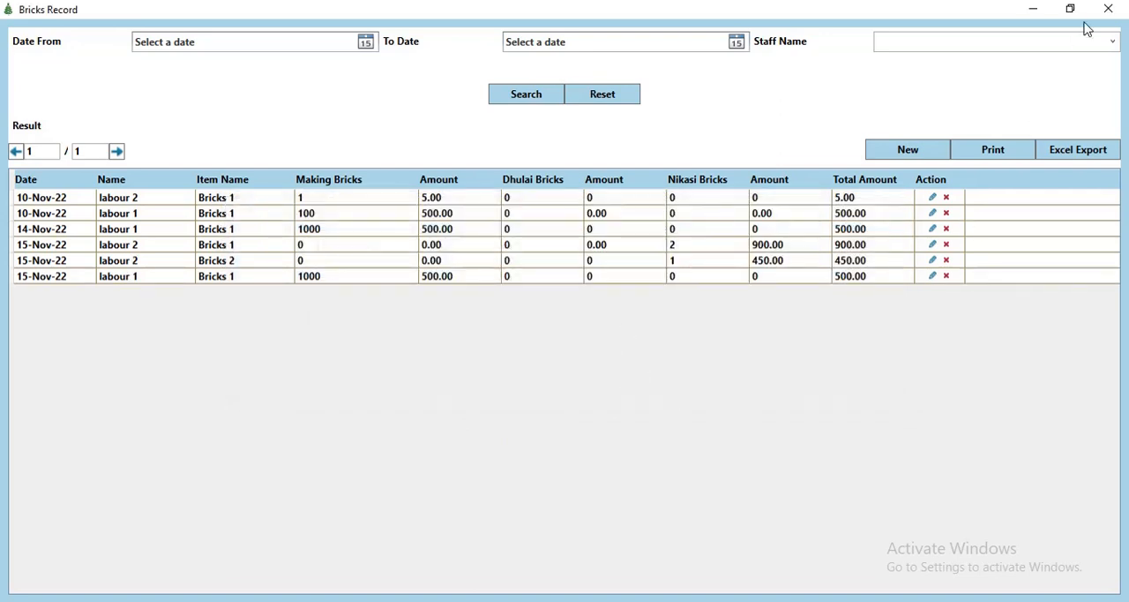
Step: Close the bricks records and start a new purchase bill dated 15-Nov-22 for Area 1
{"action": "left_click", "coordinate": [1108, 9]}
{"action": "left_click", "coordinate": [126, 28]}
{"action": "left_click", "coordinate": [115, 70]}
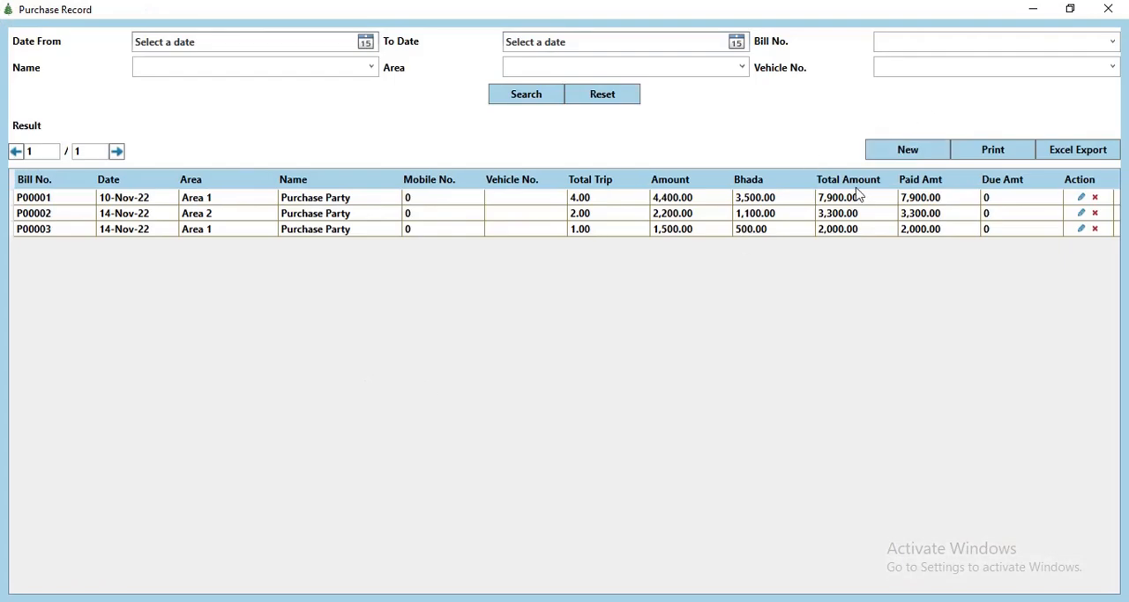
{"action": "left_click", "coordinate": [900, 152]}
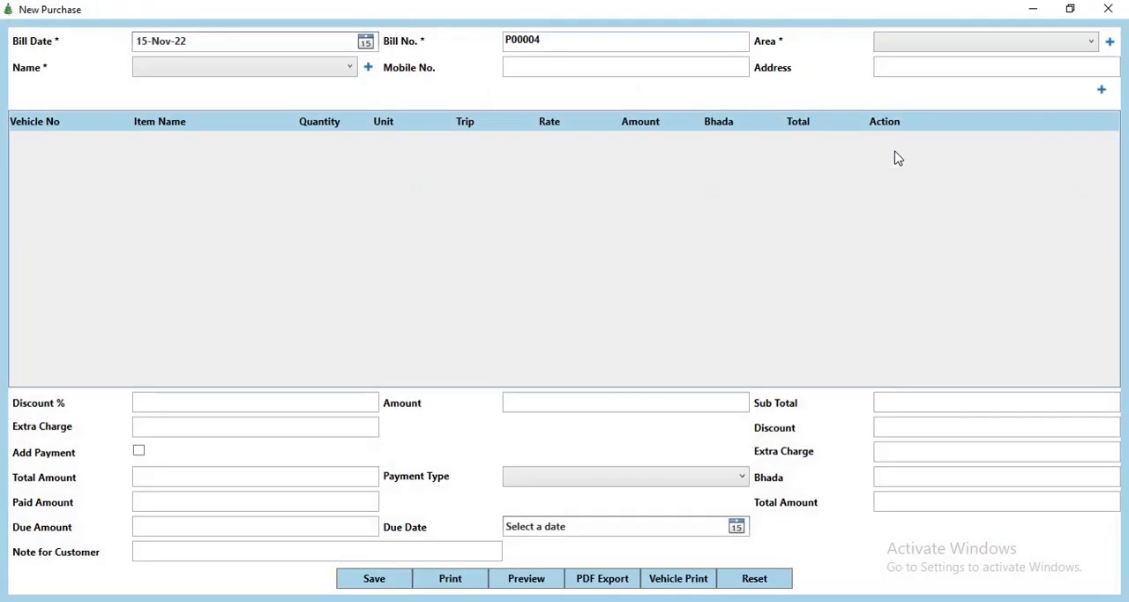
{"action": "left_click", "coordinate": [365, 42]}
{"action": "left_click", "coordinate": [192, 128]}
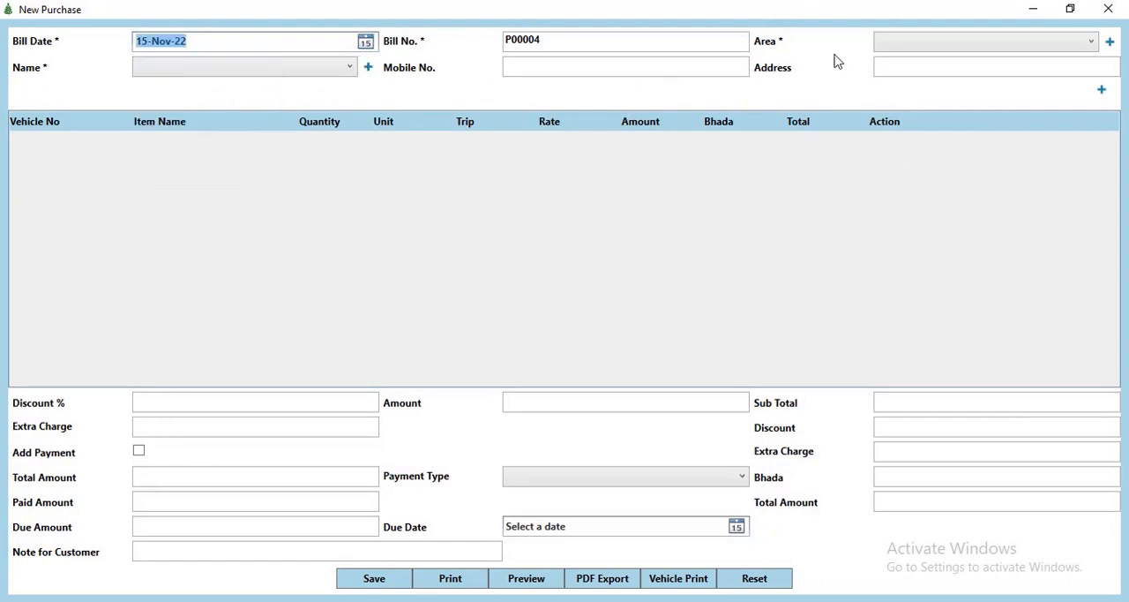
{"action": "left_click", "coordinate": [935, 46]}
{"action": "left_click", "coordinate": [923, 63]}
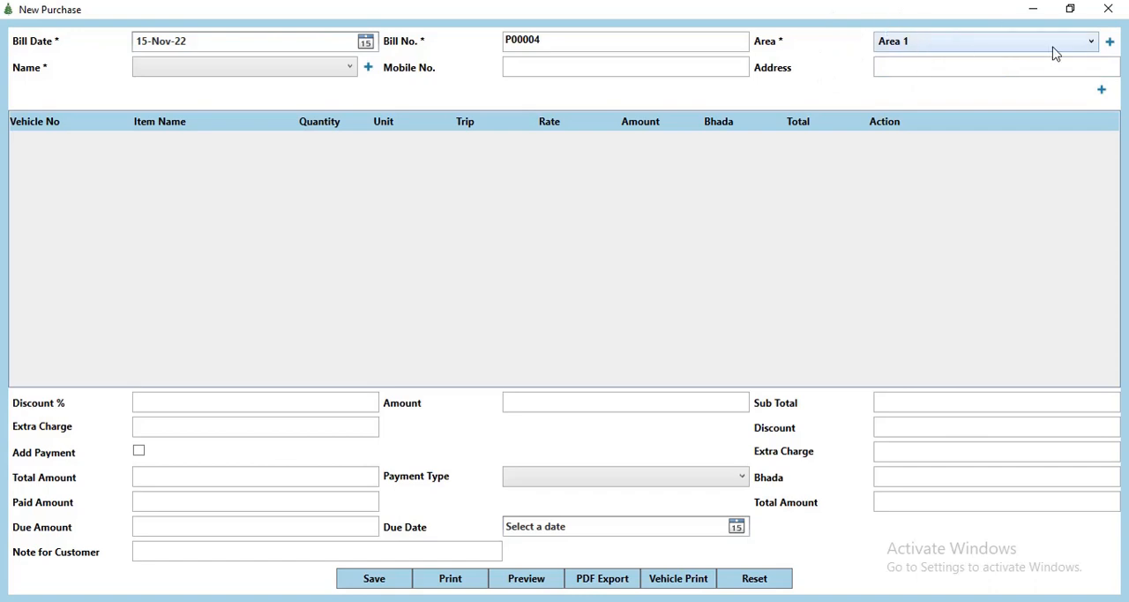
Step: Open and close the area form, set the bill's party to Purchase Party, and look at the new party form
{"action": "left_click", "coordinate": [1110, 42]}
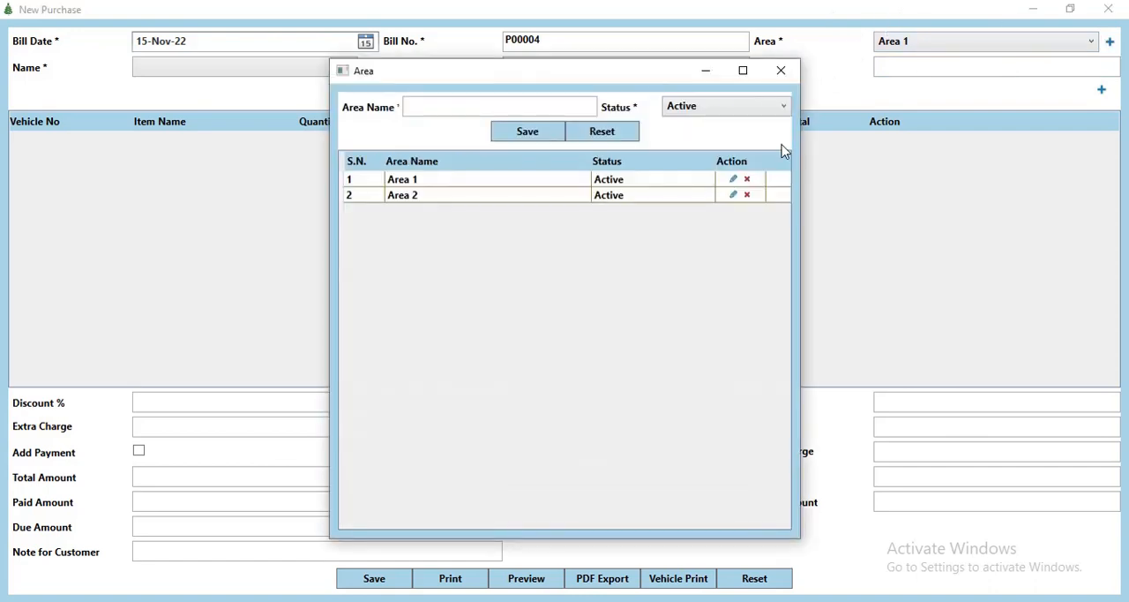
{"action": "left_click", "coordinate": [784, 72]}
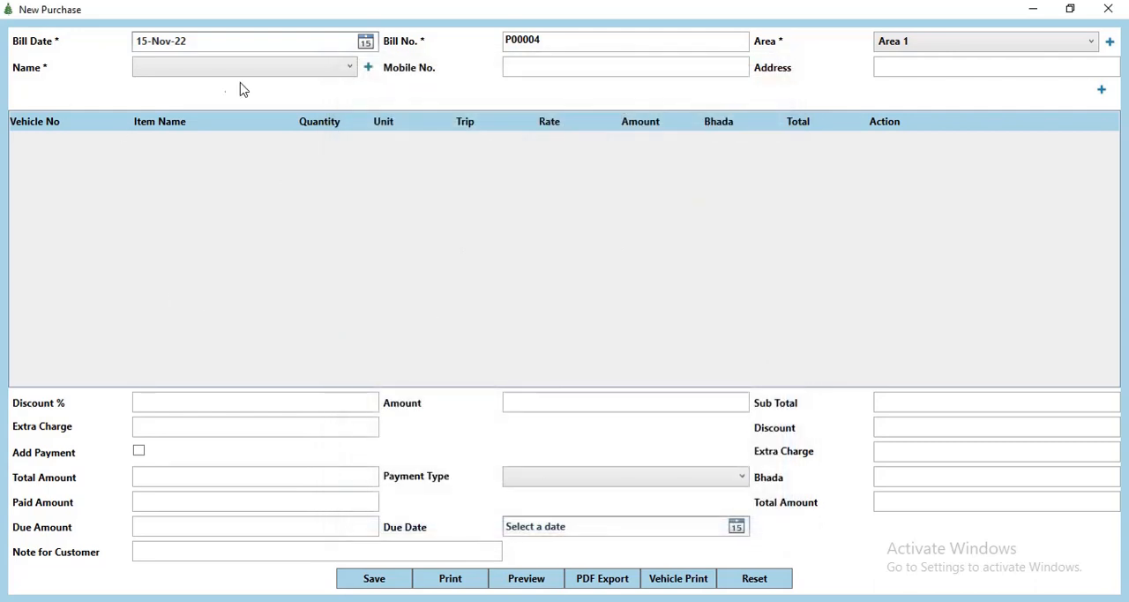
{"action": "left_click", "coordinate": [272, 74]}
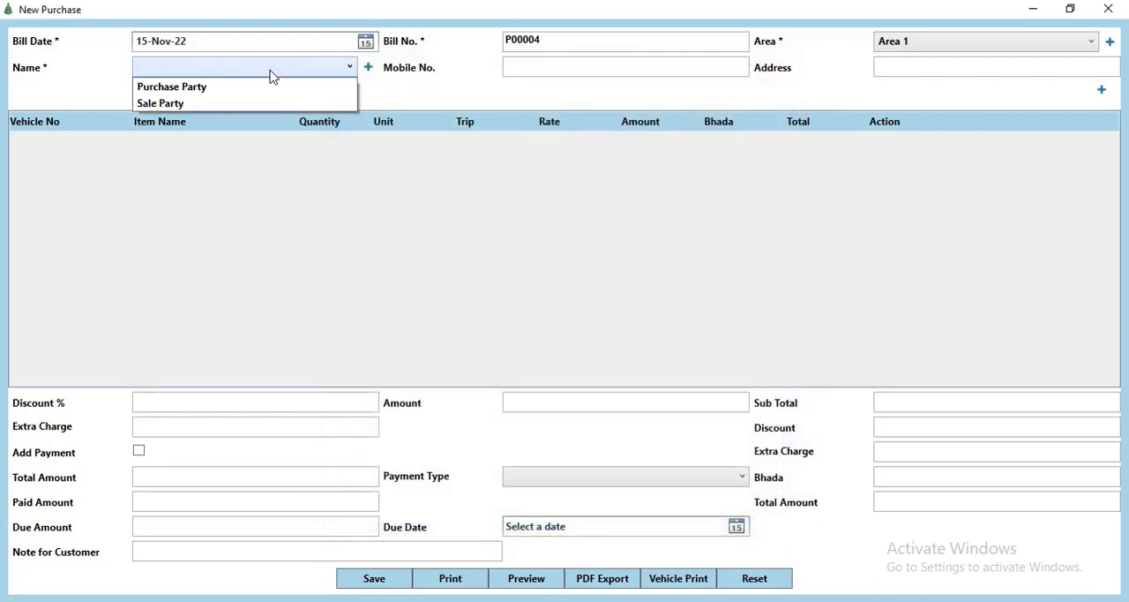
{"action": "left_click", "coordinate": [212, 90]}
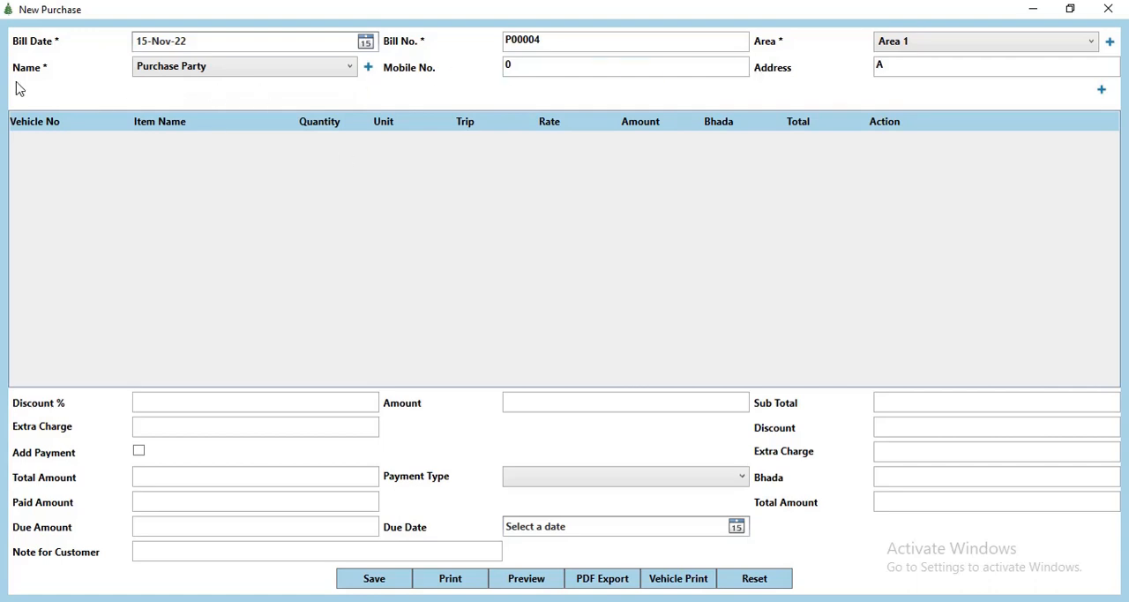
{"action": "left_click", "coordinate": [369, 73]}
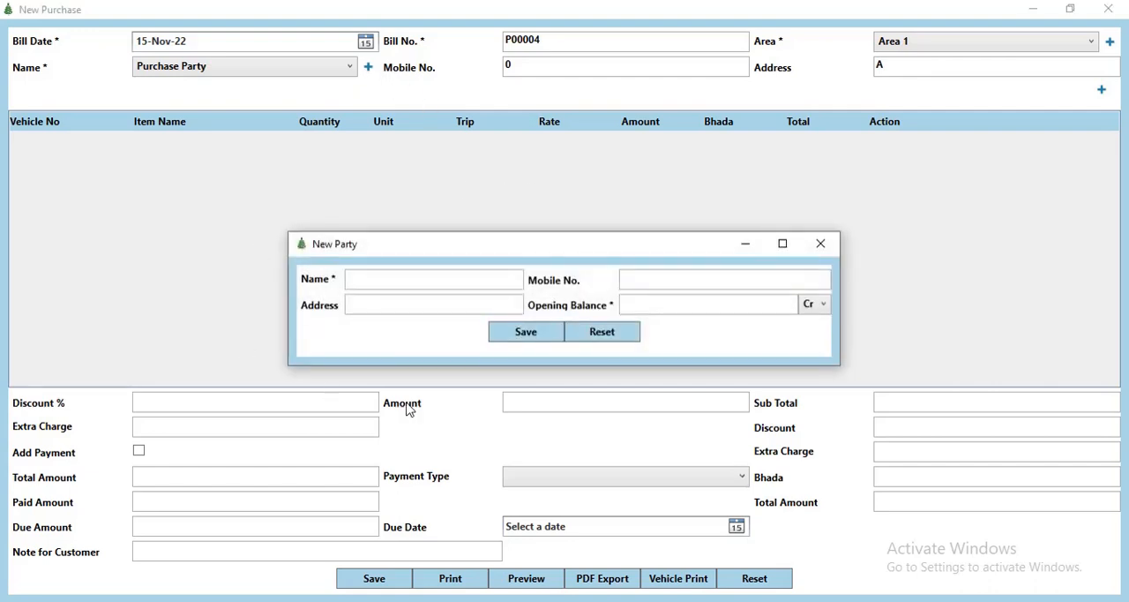
{"action": "left_click", "coordinate": [821, 243]}
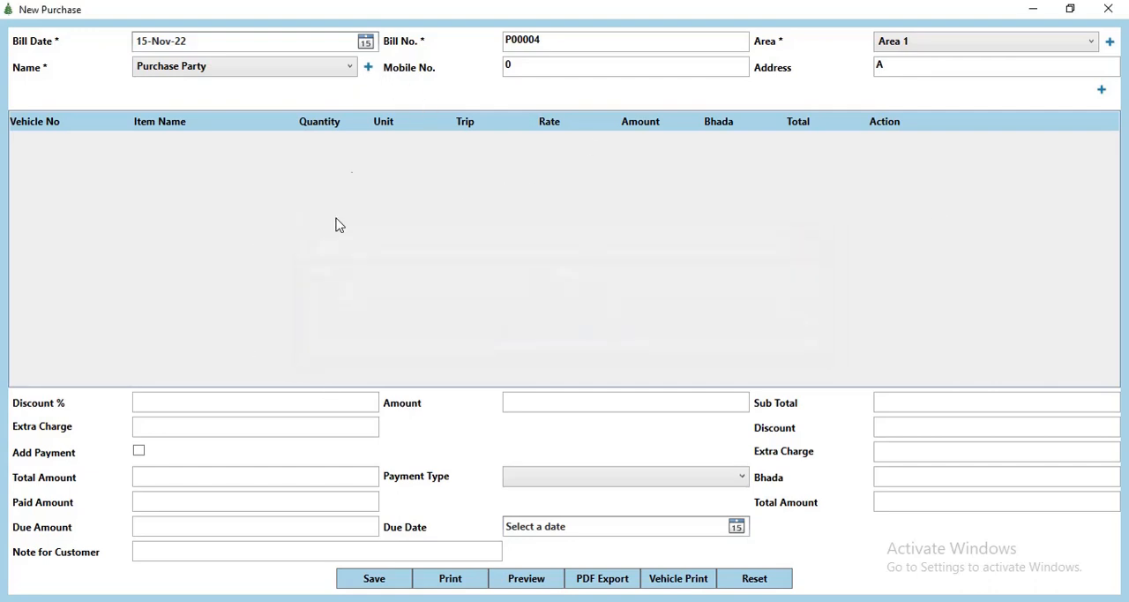
Step: Add an item row to the purchase bill with vehicle 4008 and the item Bricks 2
{"action": "left_click", "coordinate": [1103, 90]}
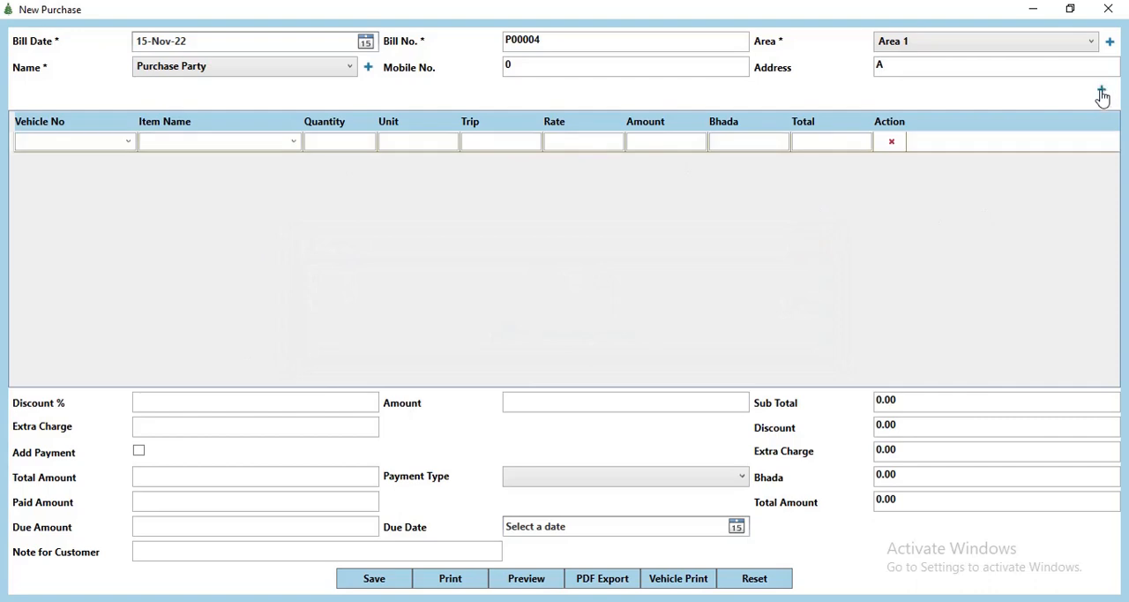
{"action": "left_click", "coordinate": [129, 142]}
{"action": "left_click", "coordinate": [32, 174]}
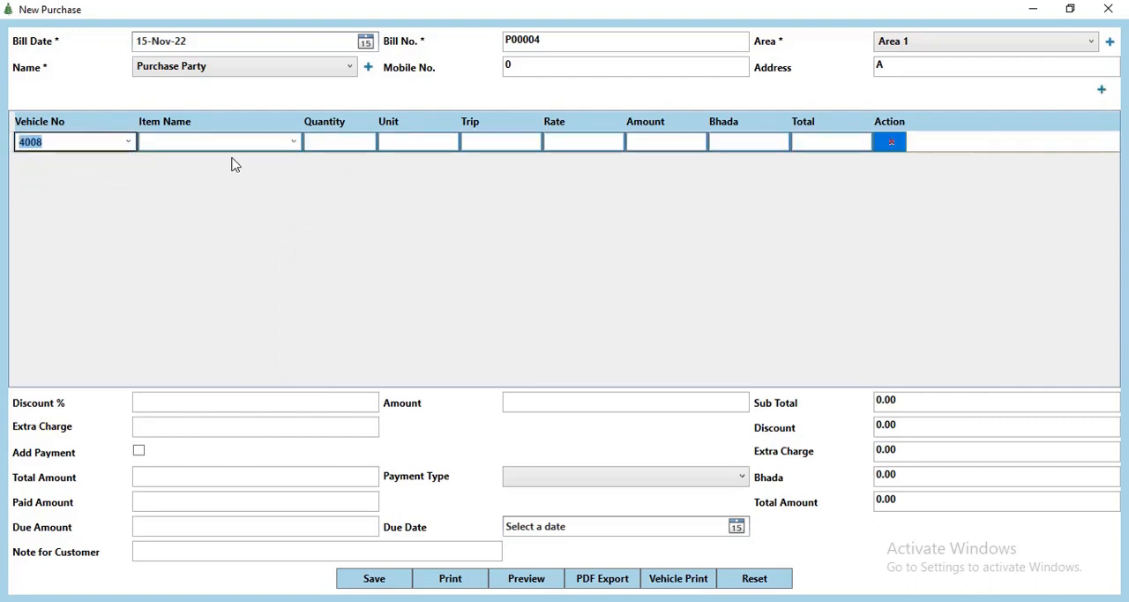
{"action": "left_click", "coordinate": [294, 142]}
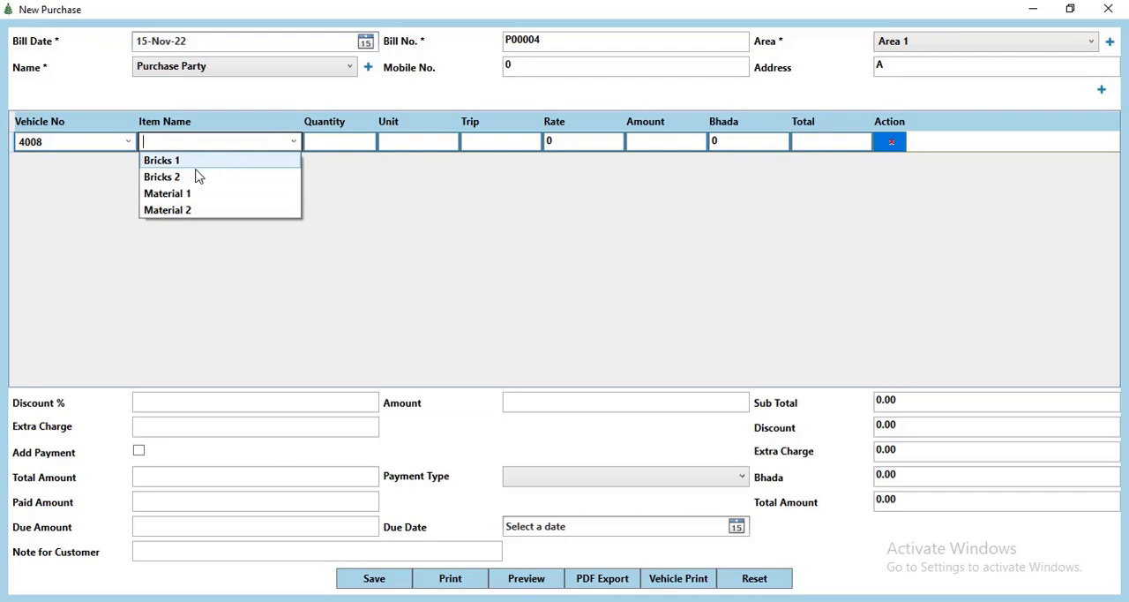
{"action": "left_click", "coordinate": [195, 177]}
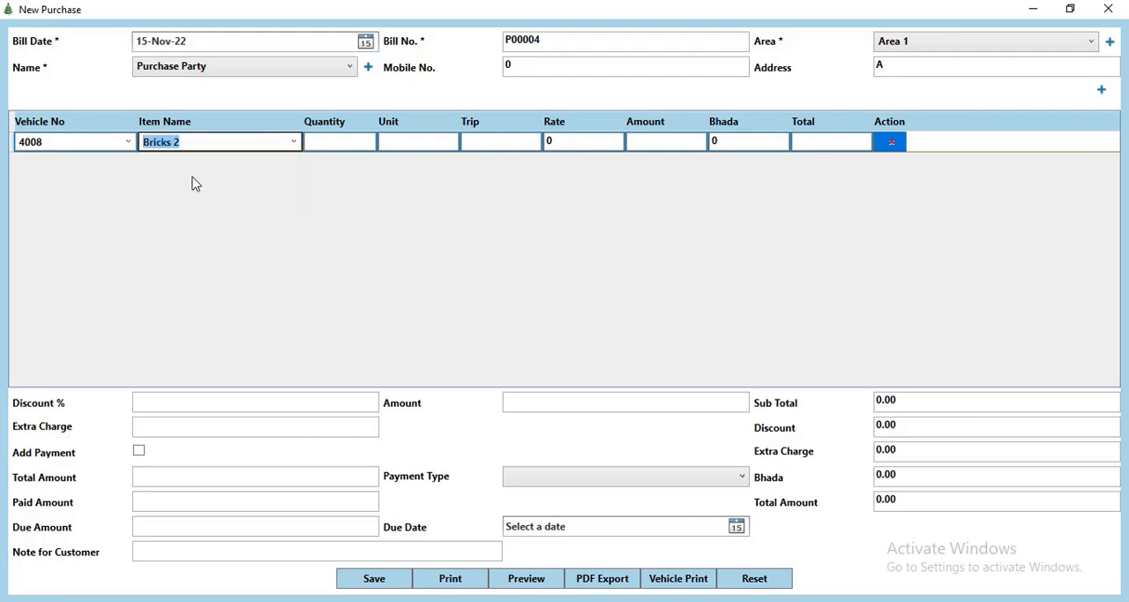
Step: Enter a quantity of 4000, 2 trips and a bhada of 800 for the Bricks 2 row
{"action": "key", "text": "Tab"}
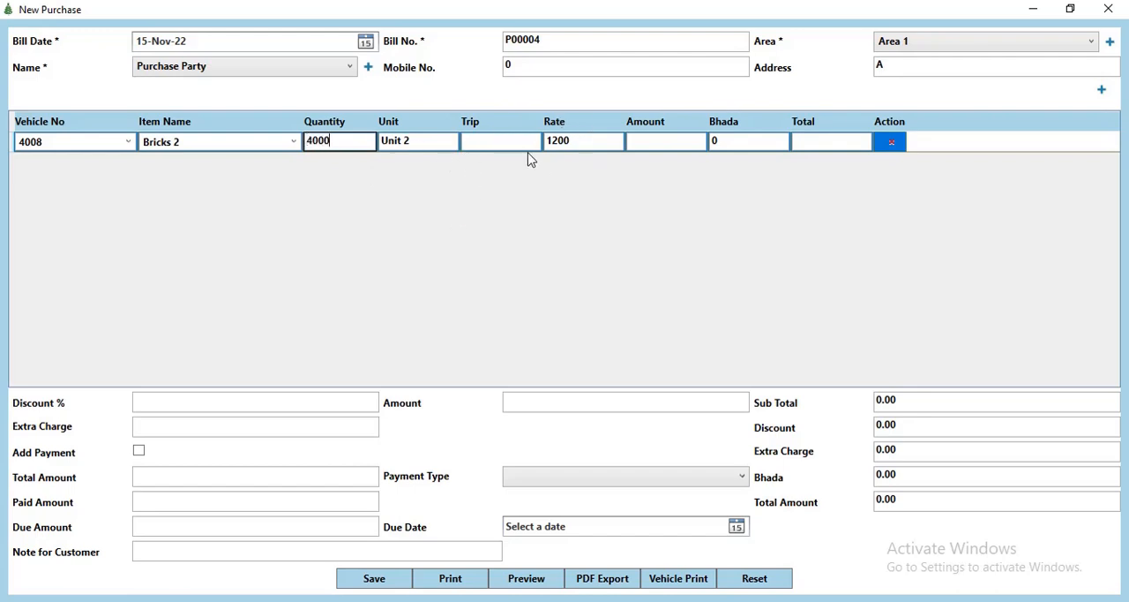
{"action": "key", "text": "Tab"}
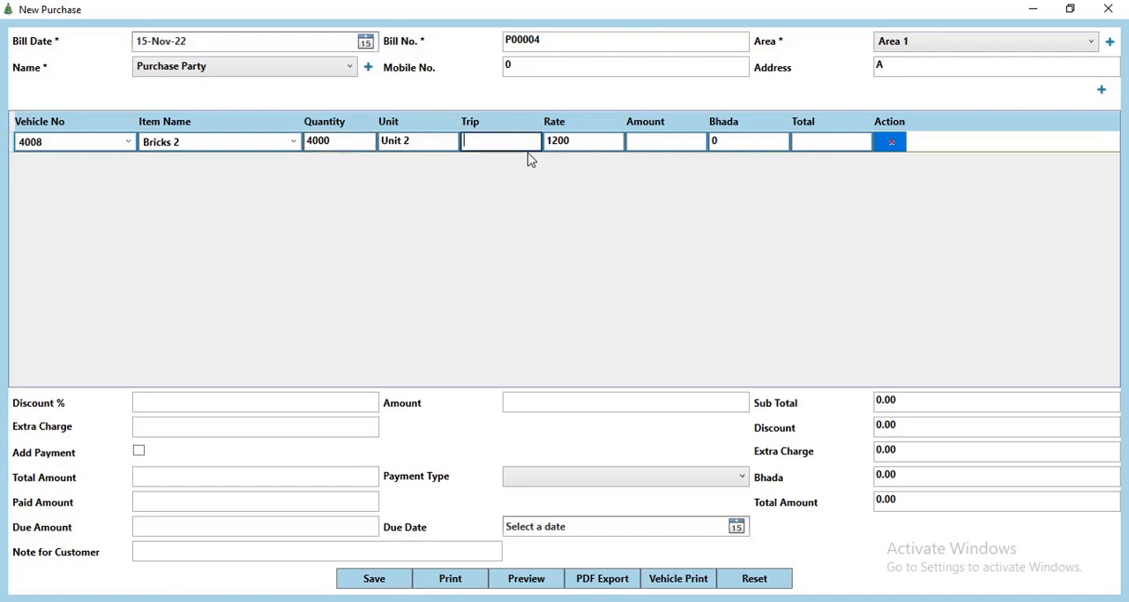
{"action": "key", "text": "Tab"}
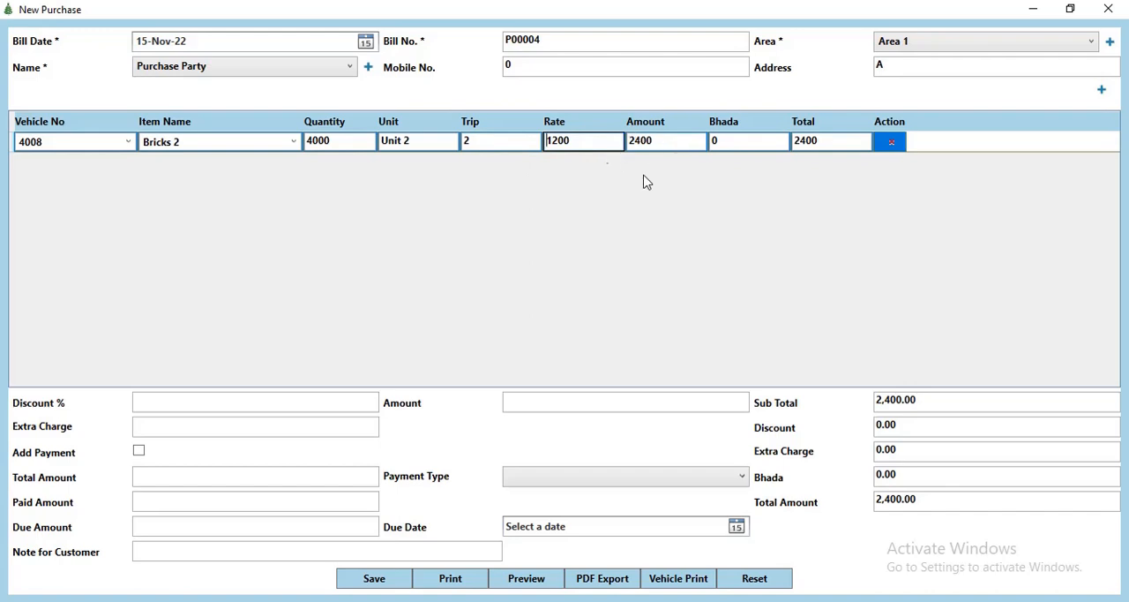
{"action": "left_click", "coordinate": [740, 146]}
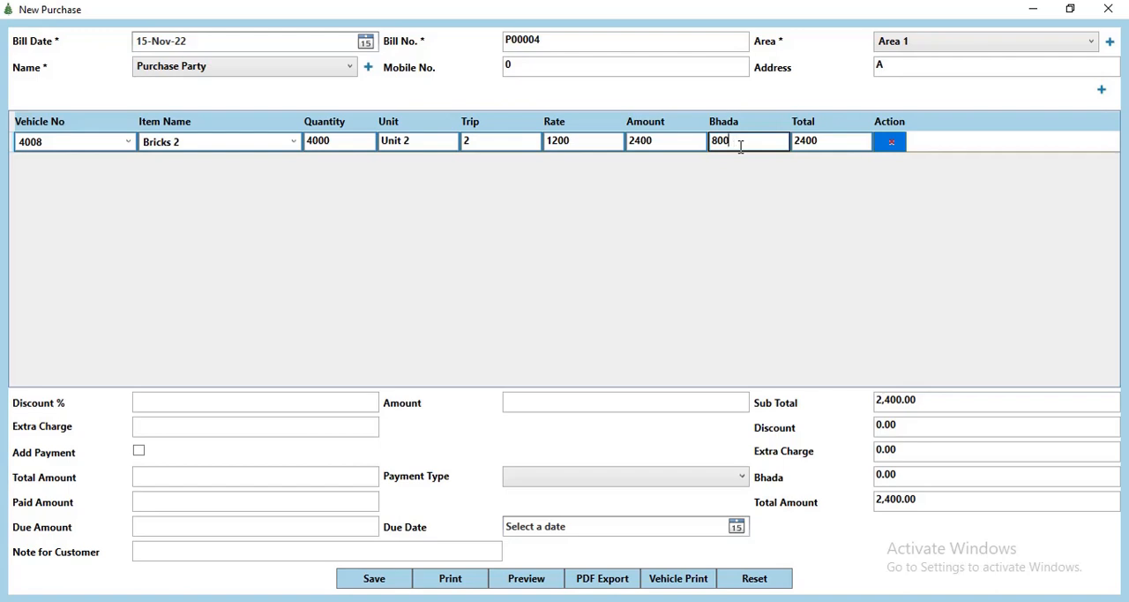
{"action": "type", "text": "800"}
{"action": "key", "text": "Tab"}
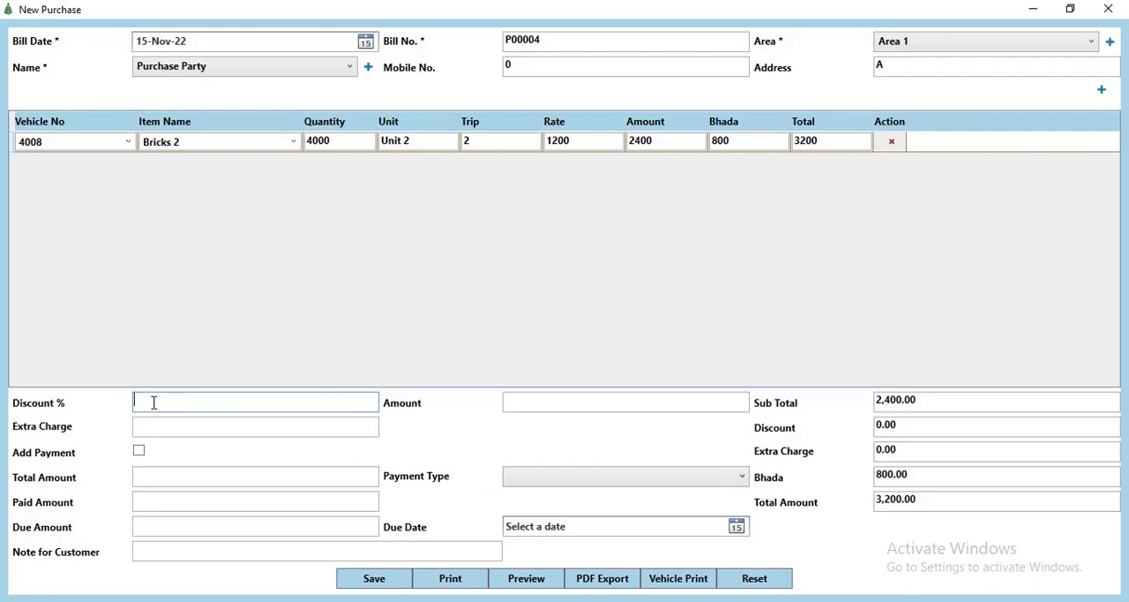
Step: Give the purchase bill a discount amount of 200 and an extra charge of 500
{"action": "left_click", "coordinate": [536, 399]}
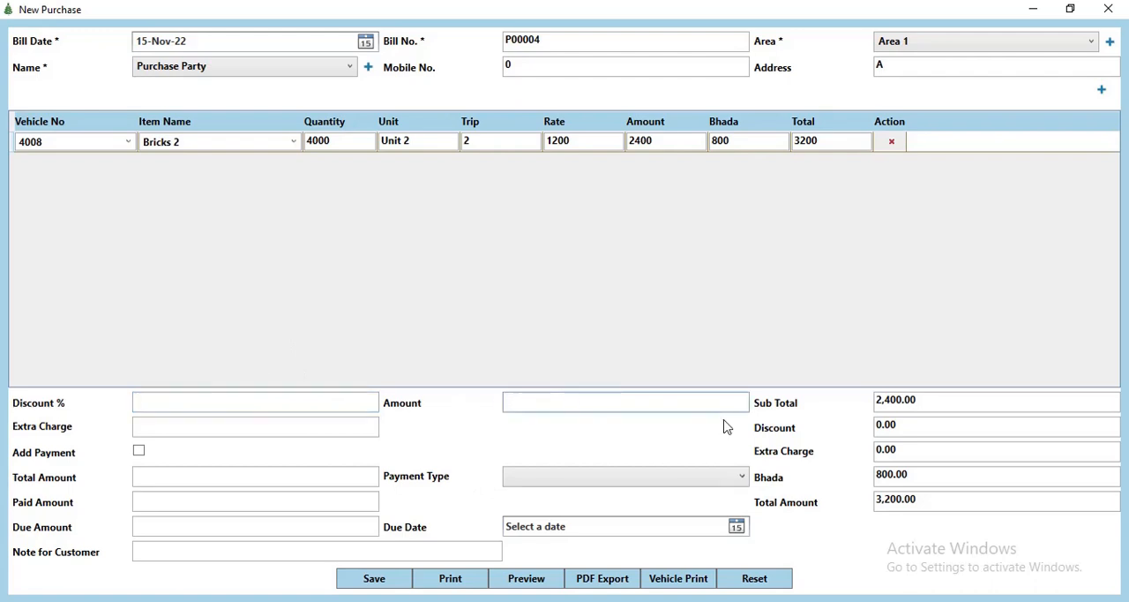
{"action": "key", "text": "Tab"}
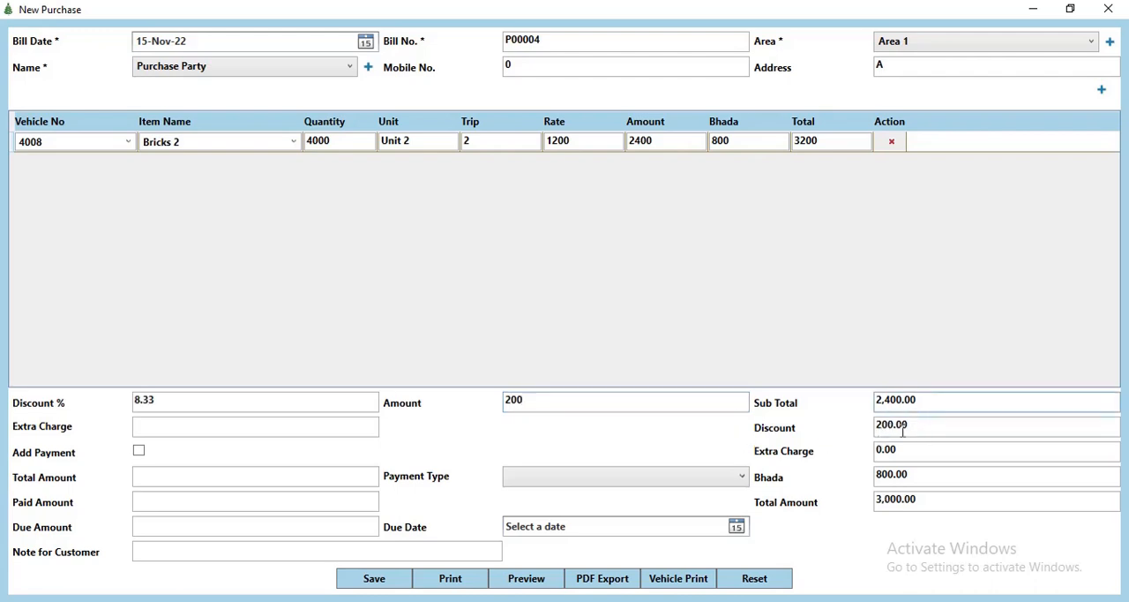
{"action": "left_click", "coordinate": [187, 429]}
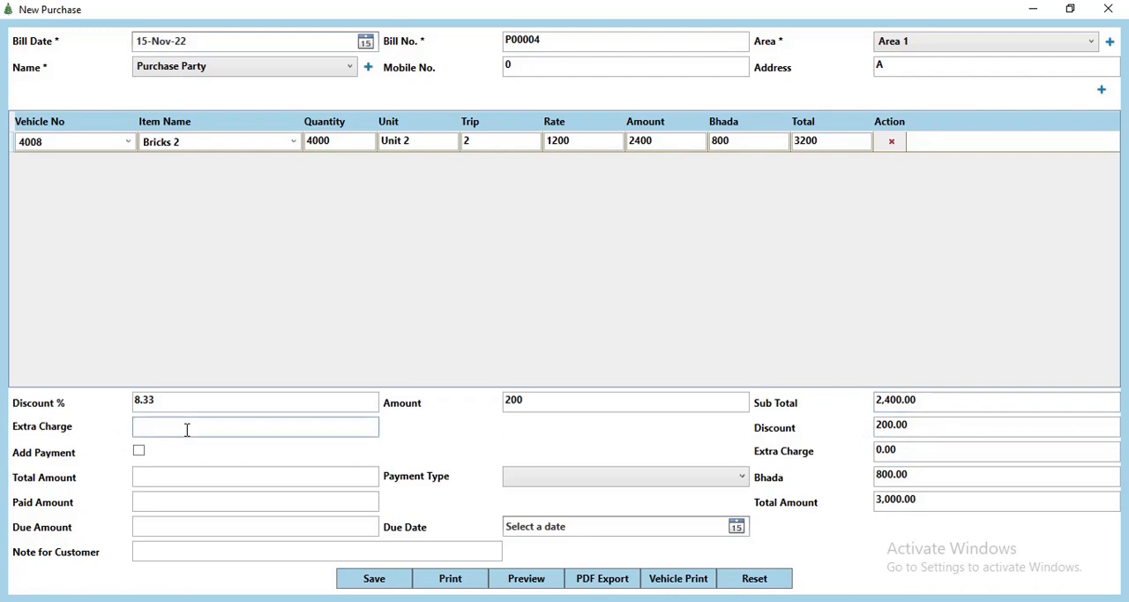
{"action": "type", "text": "500"}
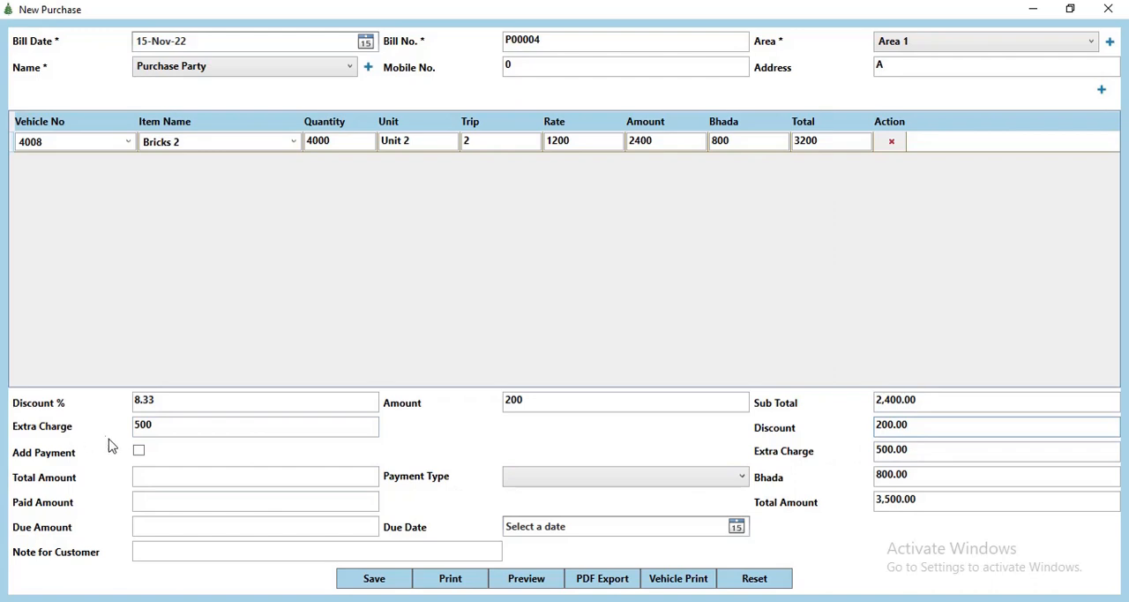
Step: Add a payment to the purchase bill, trying the Cash payment type first and switching it to Credit
{"action": "left_click", "coordinate": [138, 451]}
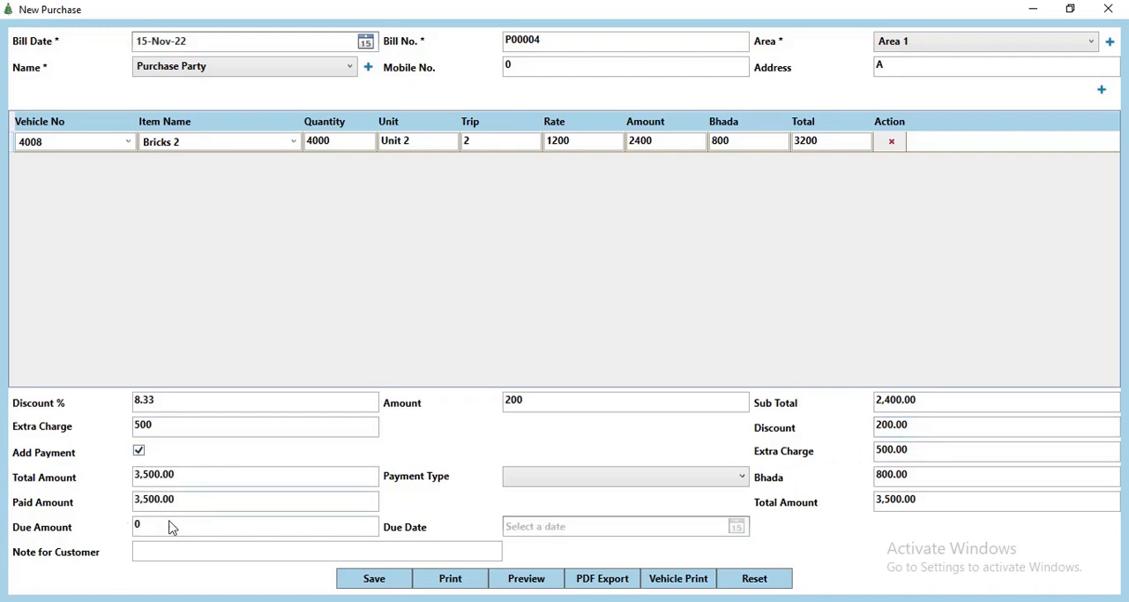
{"action": "left_click", "coordinate": [550, 477]}
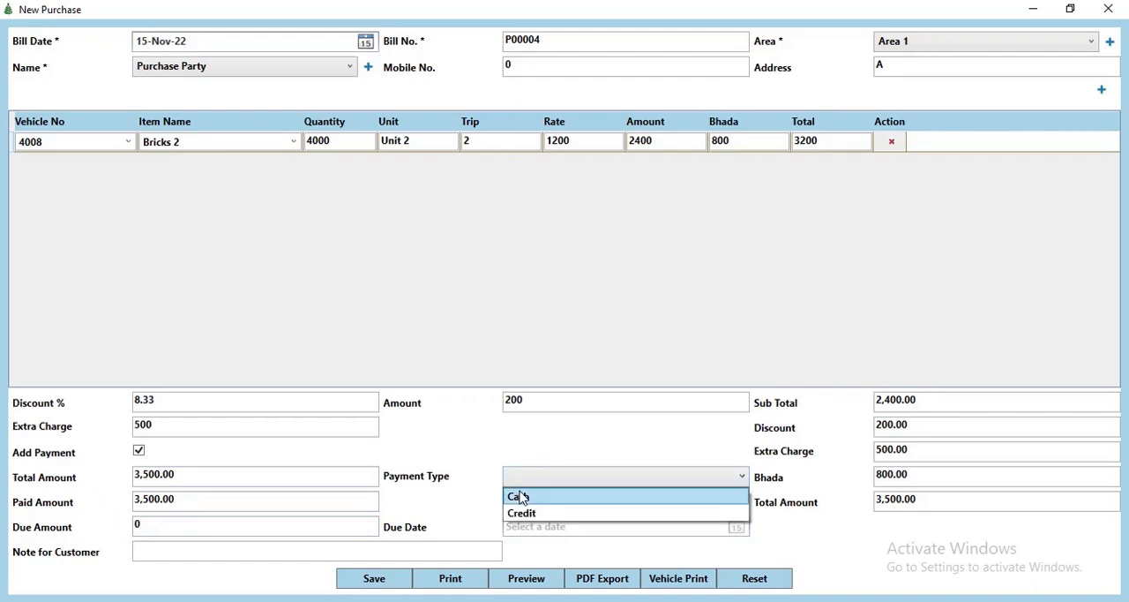
{"action": "left_click", "coordinate": [521, 499]}
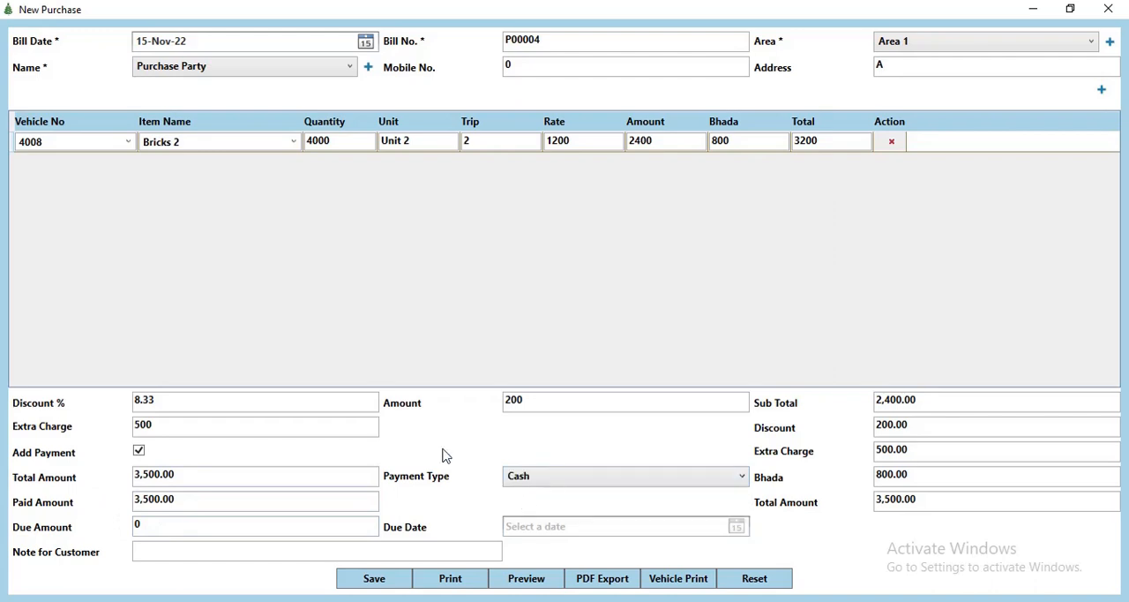
{"action": "left_click", "coordinate": [525, 481]}
{"action": "left_click", "coordinate": [519, 513]}
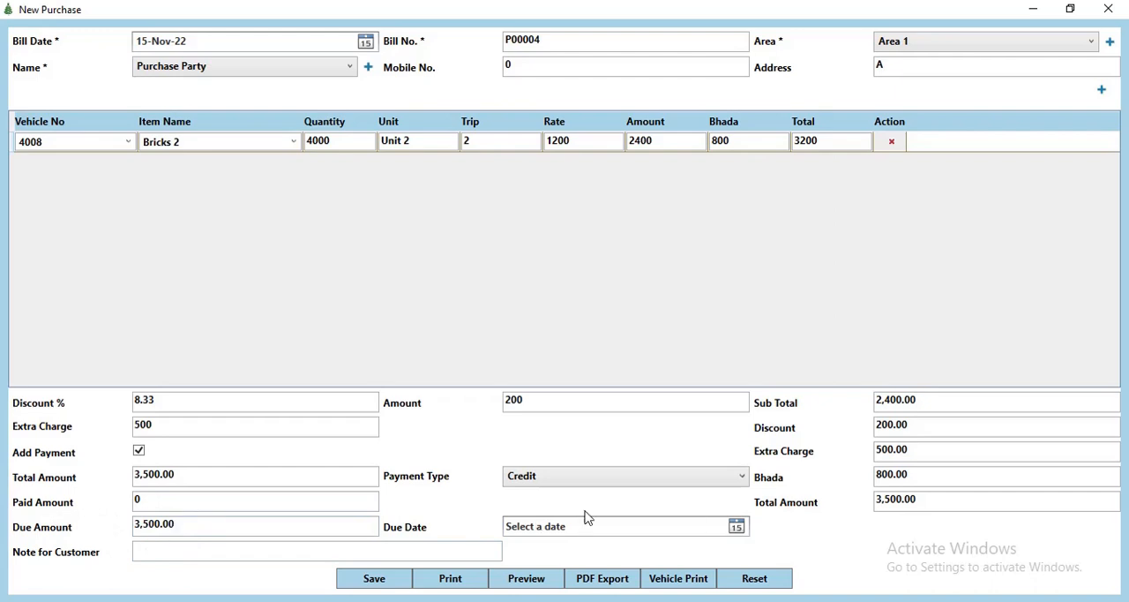
Step: Set the payment's due date to 19-Nov-22, leave the customer note empty, and save the purchase bill
{"action": "left_click", "coordinate": [738, 528]}
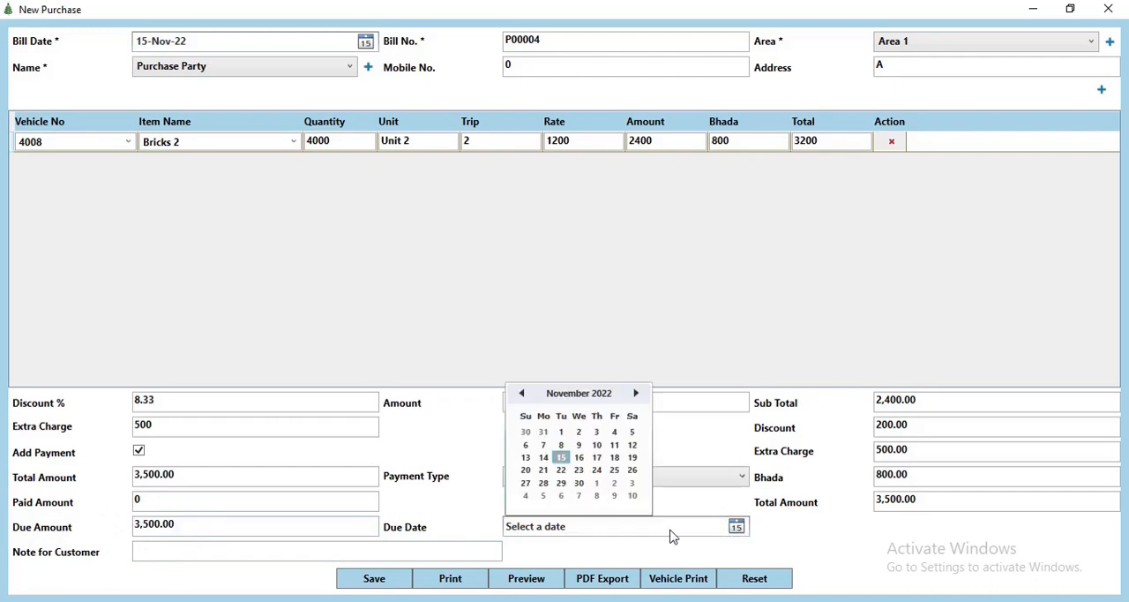
{"action": "left_click", "coordinate": [633, 462]}
{"action": "left_click", "coordinate": [164, 554]}
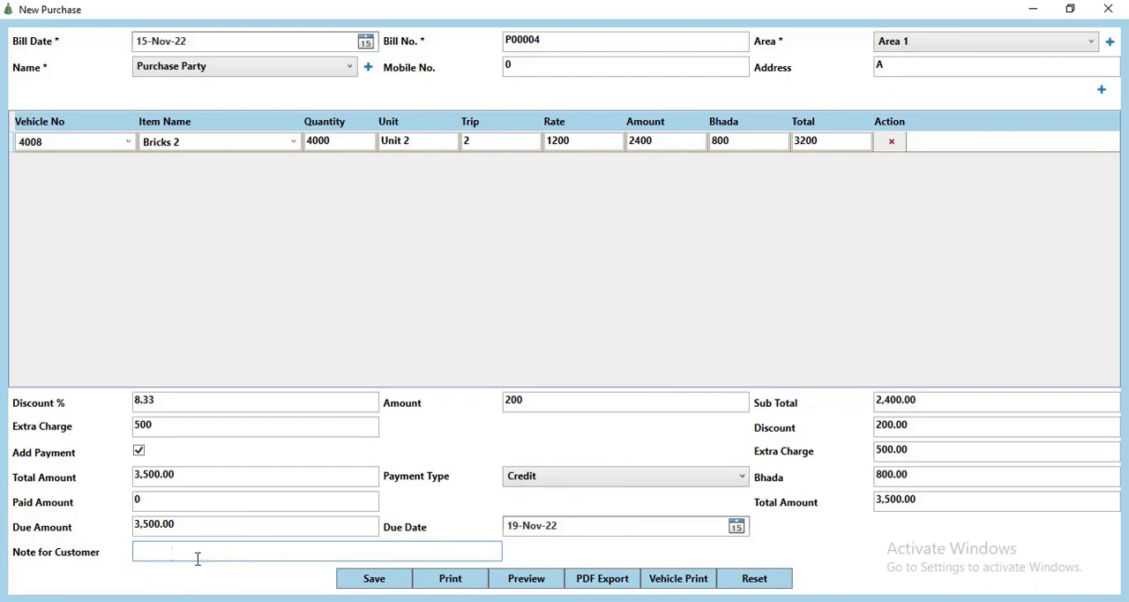
{"action": "left_click", "coordinate": [374, 578]}
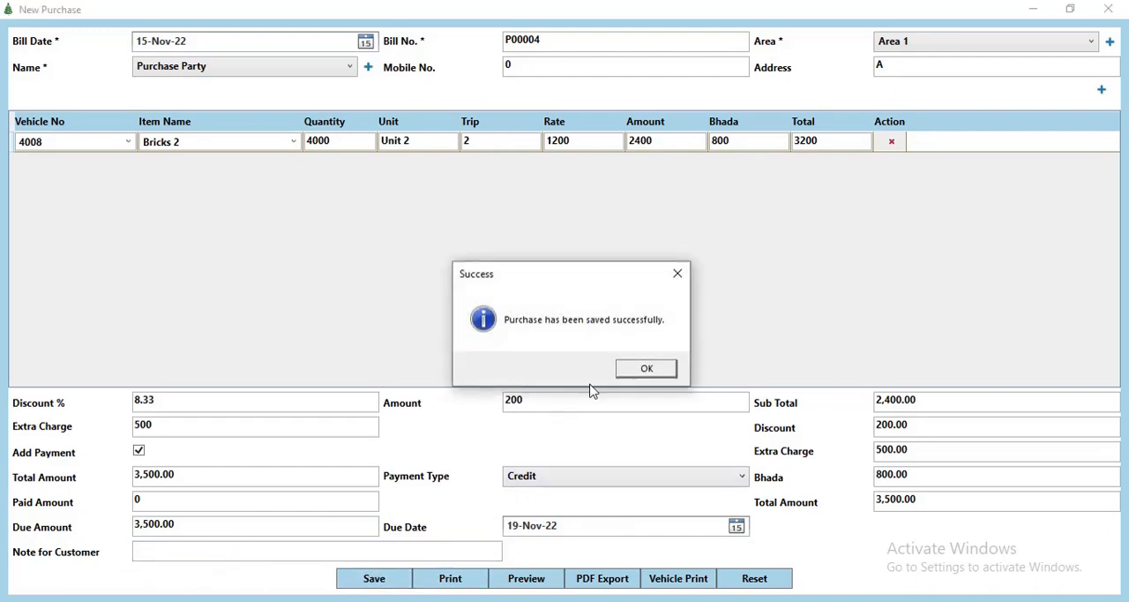
{"action": "left_click", "coordinate": [644, 371]}
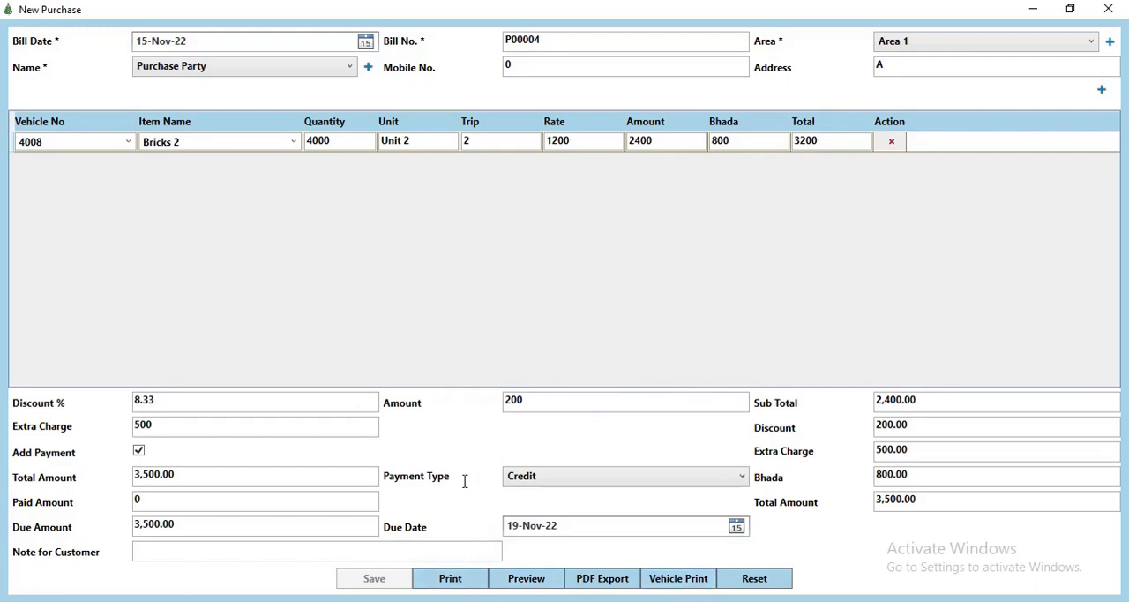
Step: Close the purchase bill, refresh the purchase records to include it, and close the records
{"action": "left_click", "coordinate": [1108, 9]}
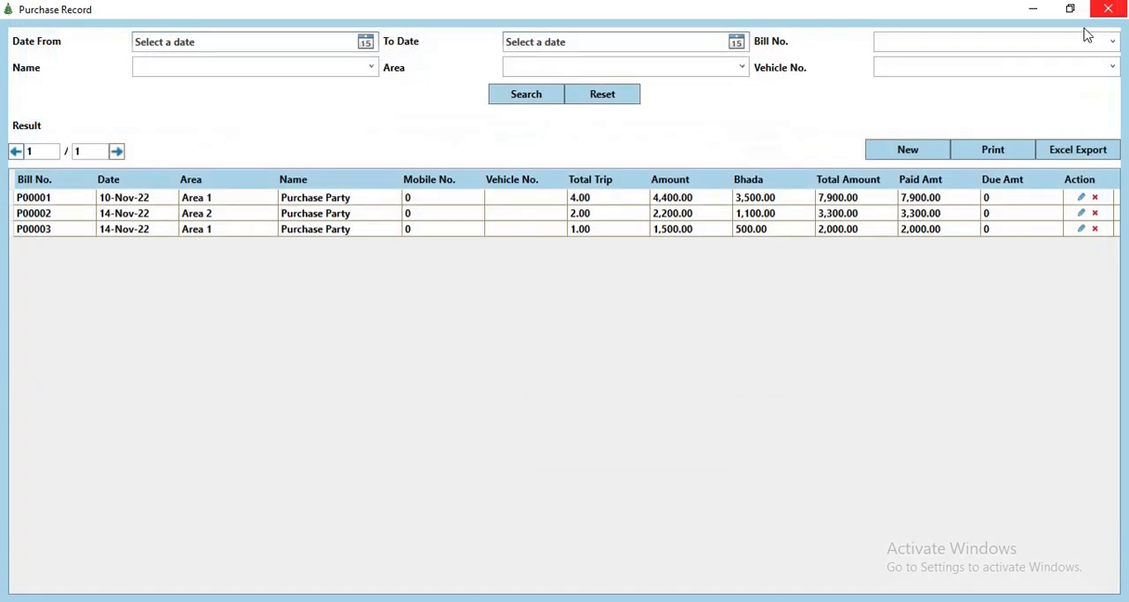
{"action": "left_click", "coordinate": [603, 99]}
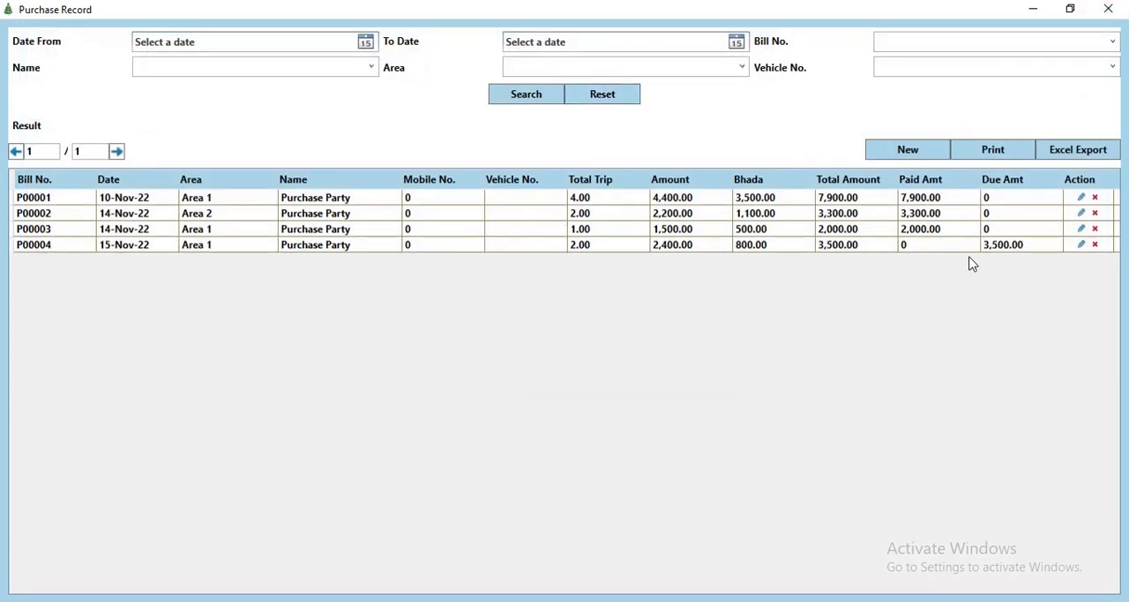
{"action": "left_click", "coordinate": [1108, 9]}
Step: Start a new sale bill dated 15-Nov-22 for Area 1 from the sale bill records
{"action": "left_click", "coordinate": [113, 30]}
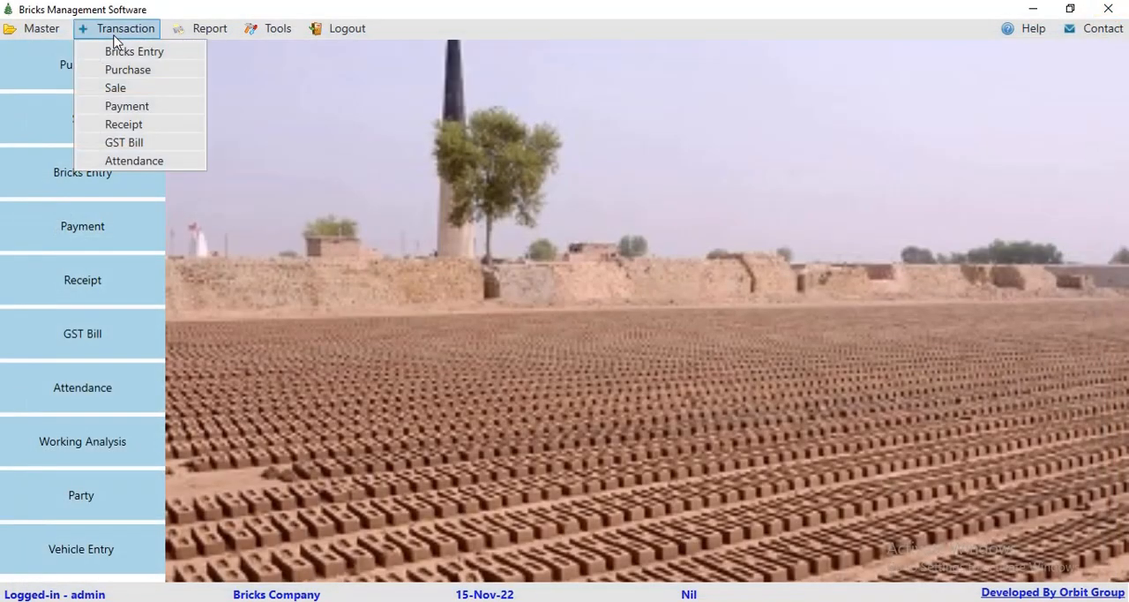
{"action": "left_click", "coordinate": [115, 89]}
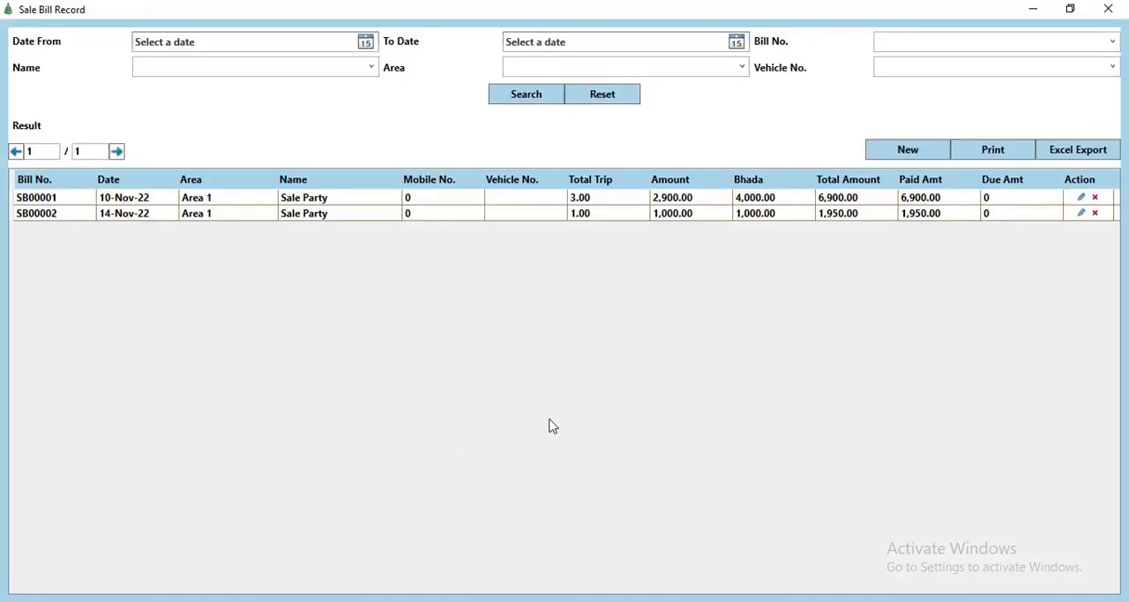
{"action": "left_click", "coordinate": [921, 155]}
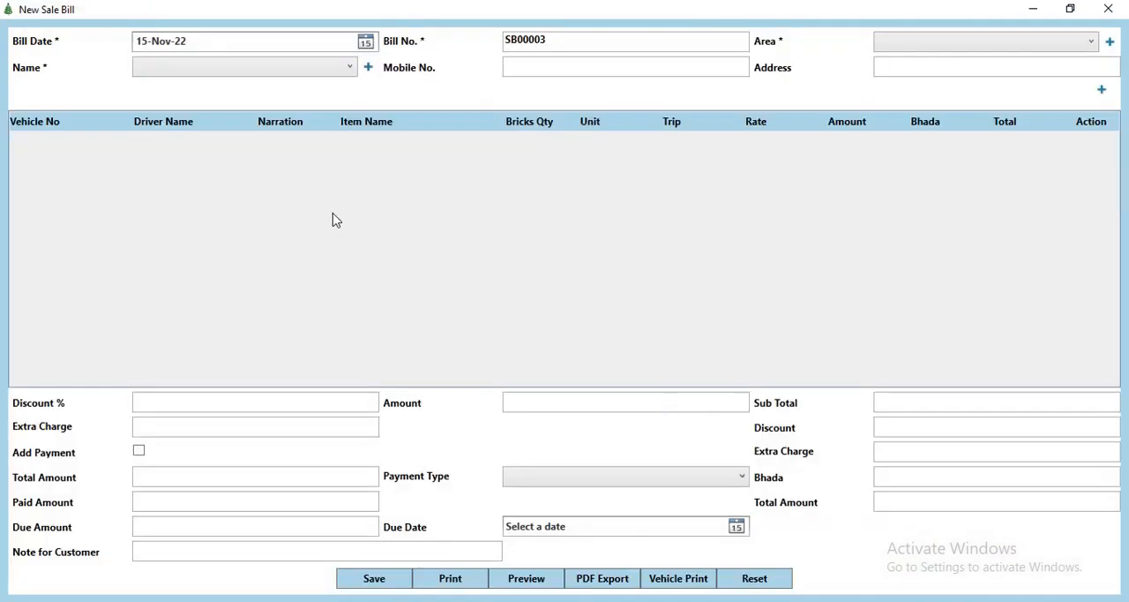
{"action": "left_click", "coordinate": [365, 42]}
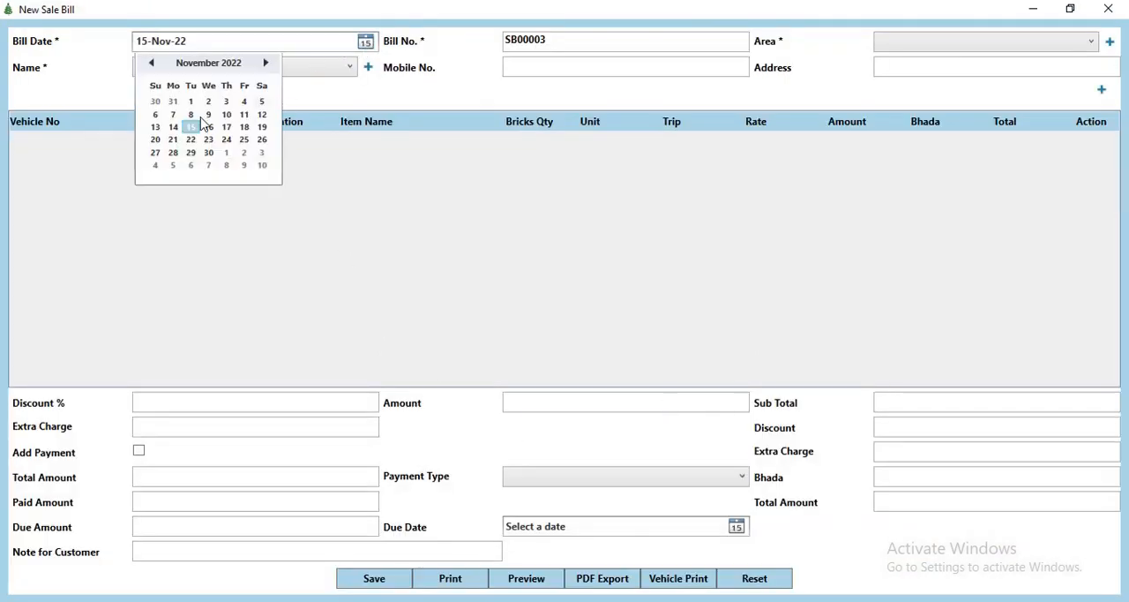
{"action": "left_click", "coordinate": [189, 125]}
{"action": "left_click", "coordinate": [950, 50]}
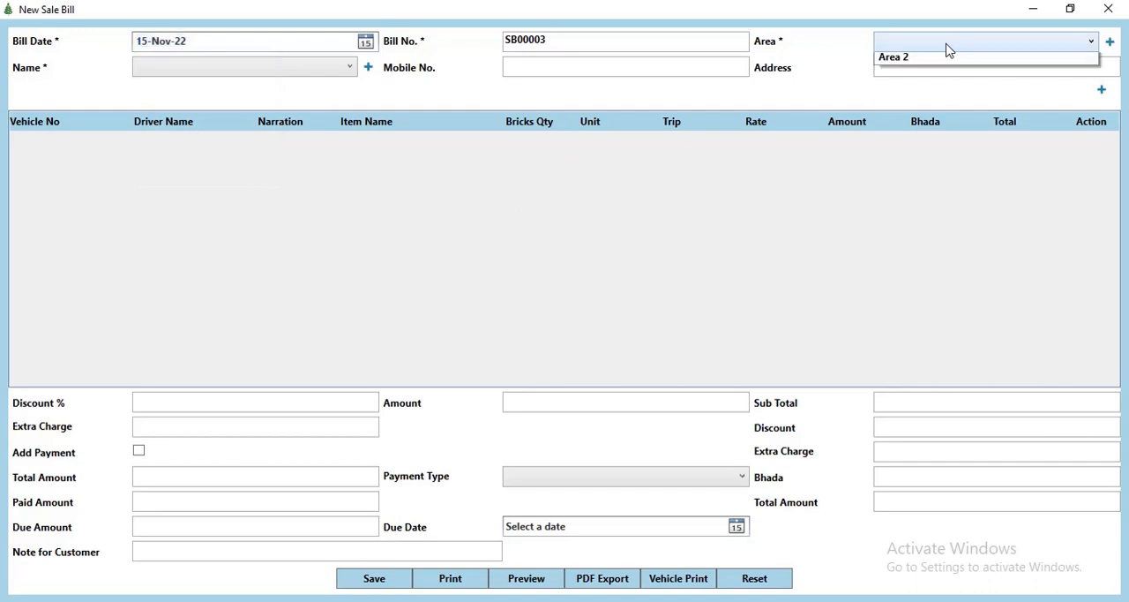
{"action": "left_click", "coordinate": [912, 60]}
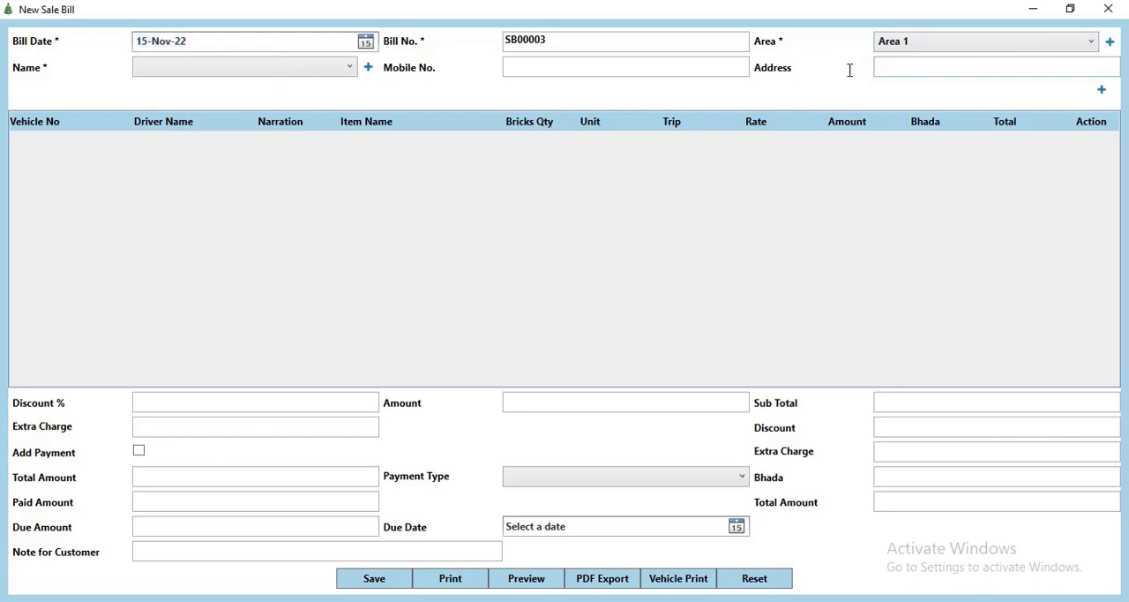
Step: Set the sale bill's party name to Sale Party
{"action": "left_click", "coordinate": [350, 68]}
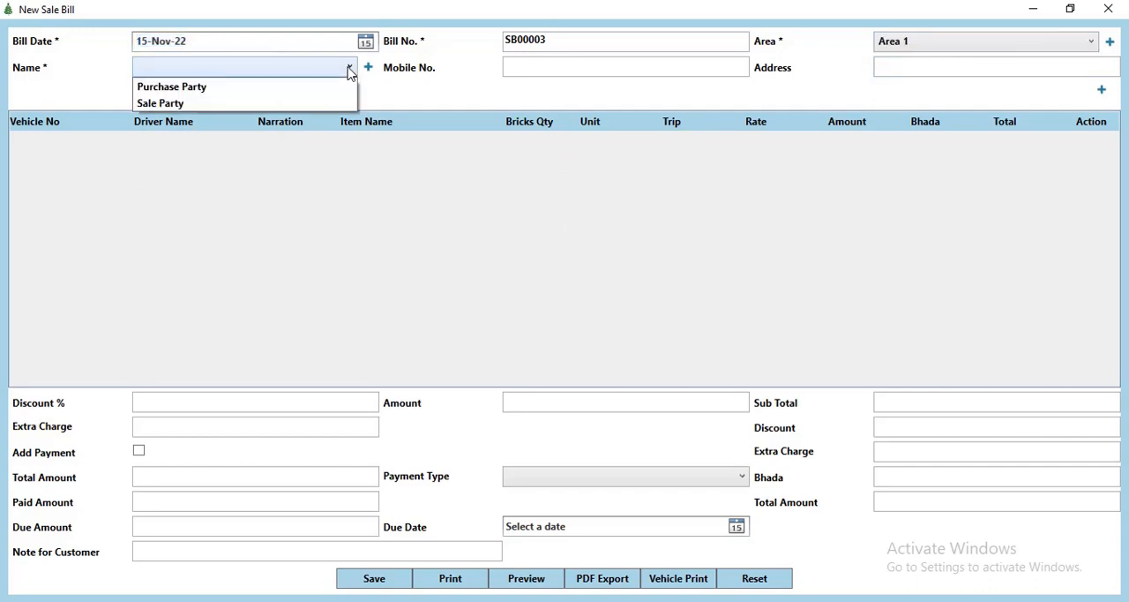
{"action": "left_click", "coordinate": [186, 103]}
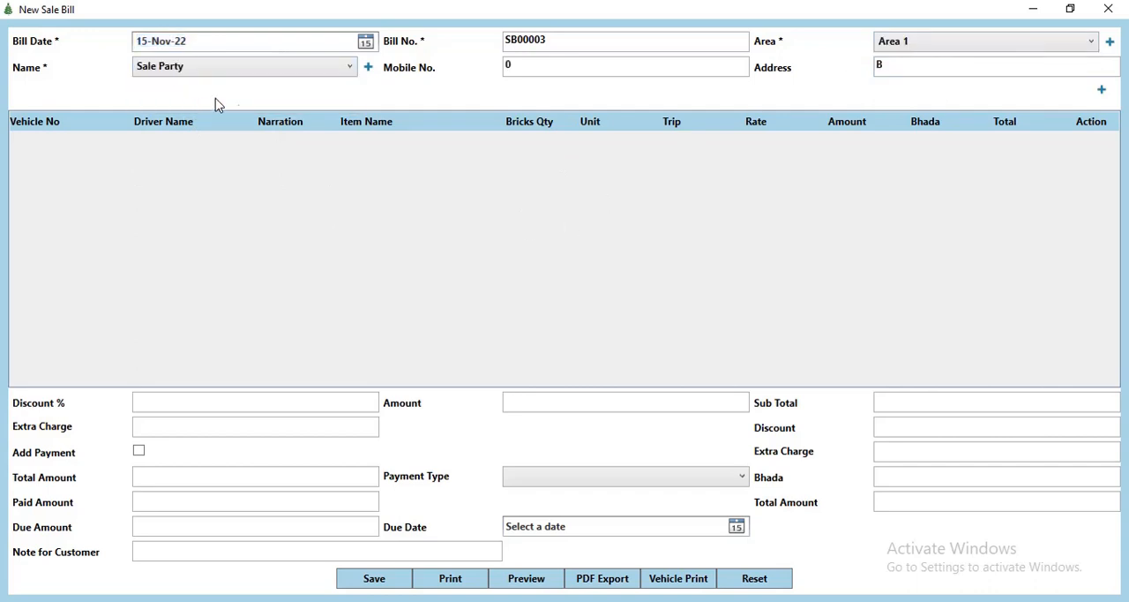
Step: Look at the forms for adding an area and a new party, closing both without entering anything
{"action": "left_click", "coordinate": [1110, 42]}
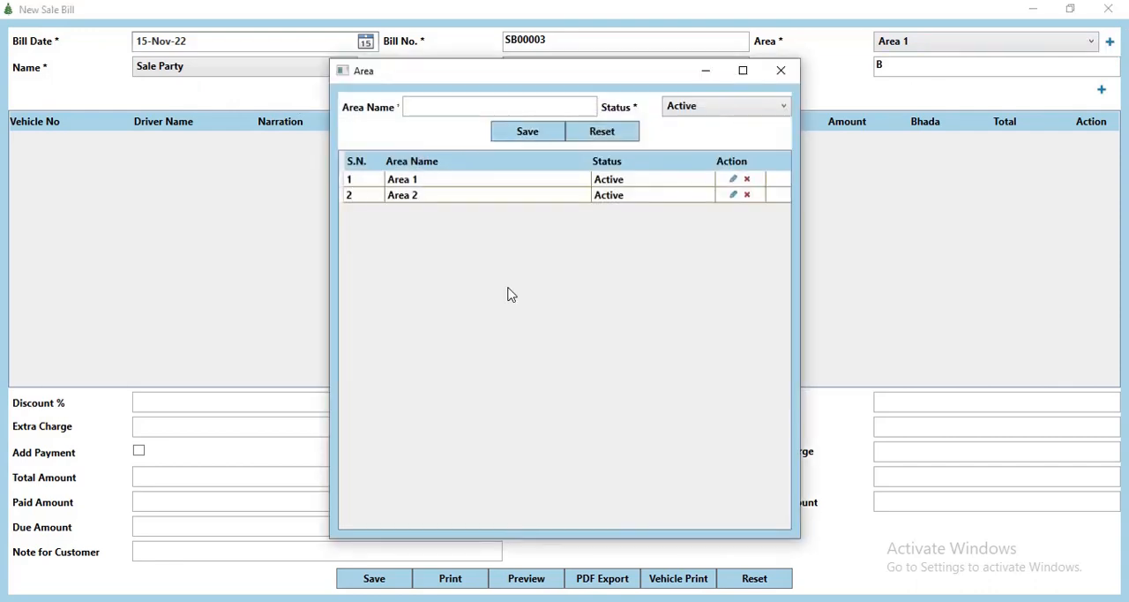
{"action": "left_click", "coordinate": [782, 70]}
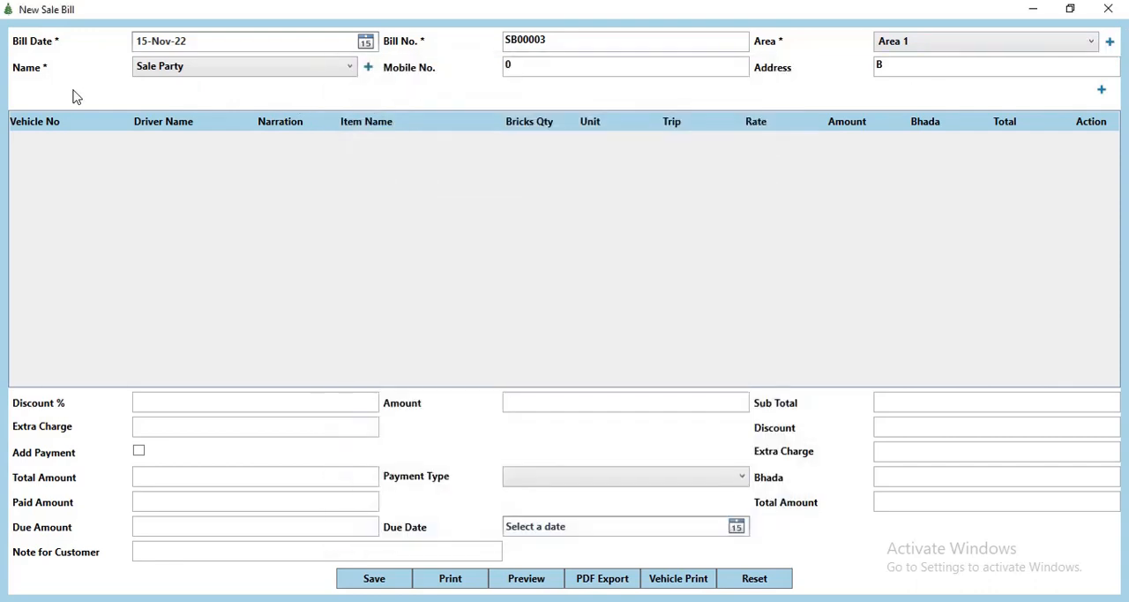
{"action": "left_click", "coordinate": [369, 69]}
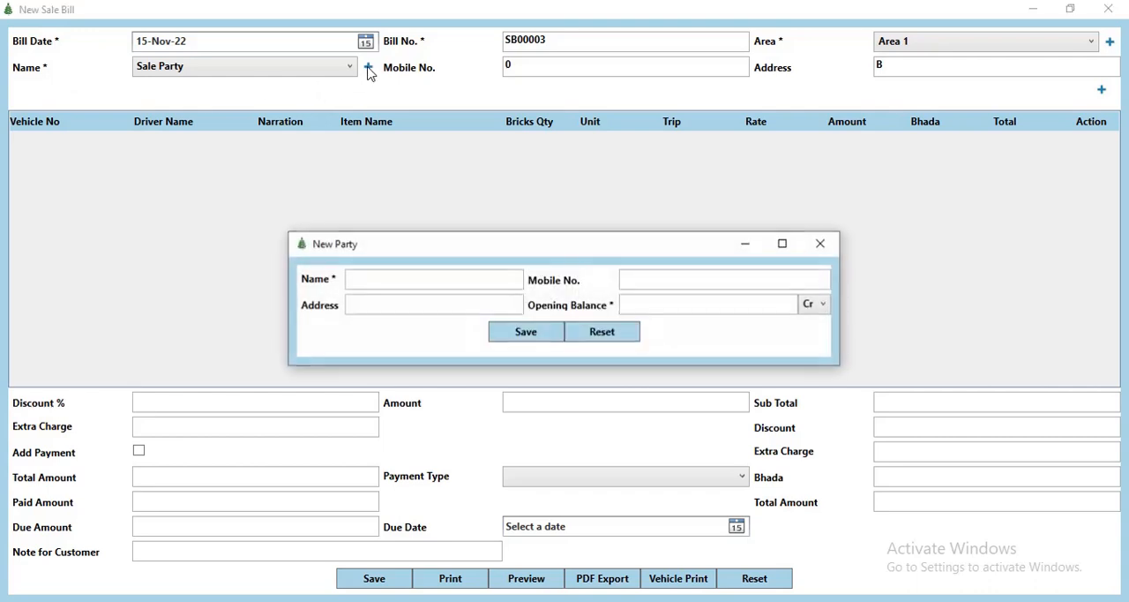
{"action": "left_click", "coordinate": [821, 246]}
Step: Add an item row to the sale bill with vehicle number 4008, driver name Driver and narration ABC
{"action": "left_click", "coordinate": [1103, 92]}
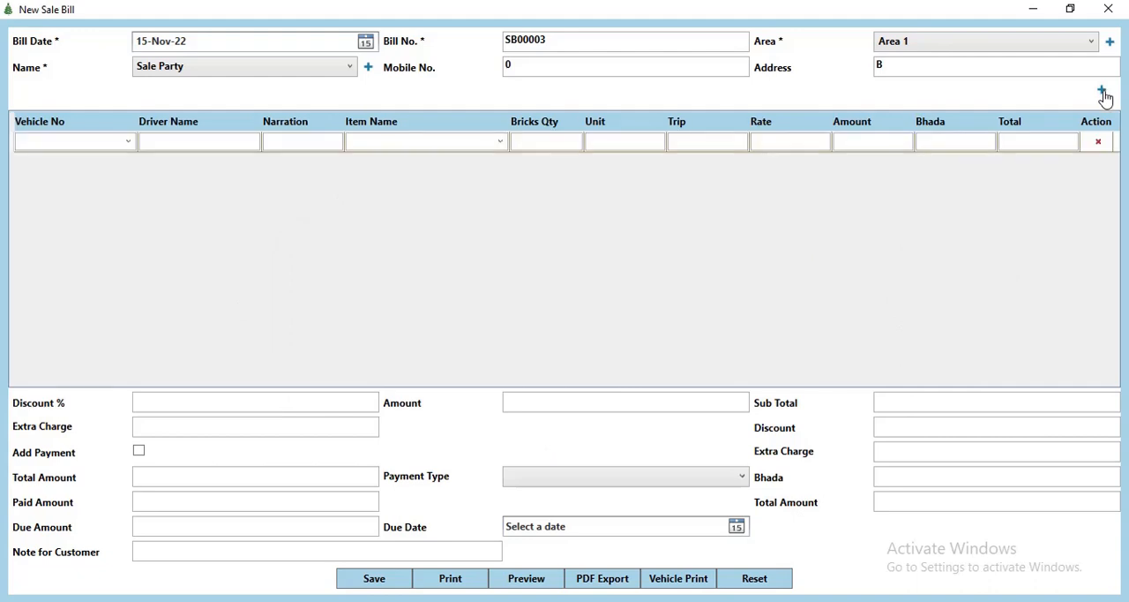
{"action": "left_click", "coordinate": [128, 144]}
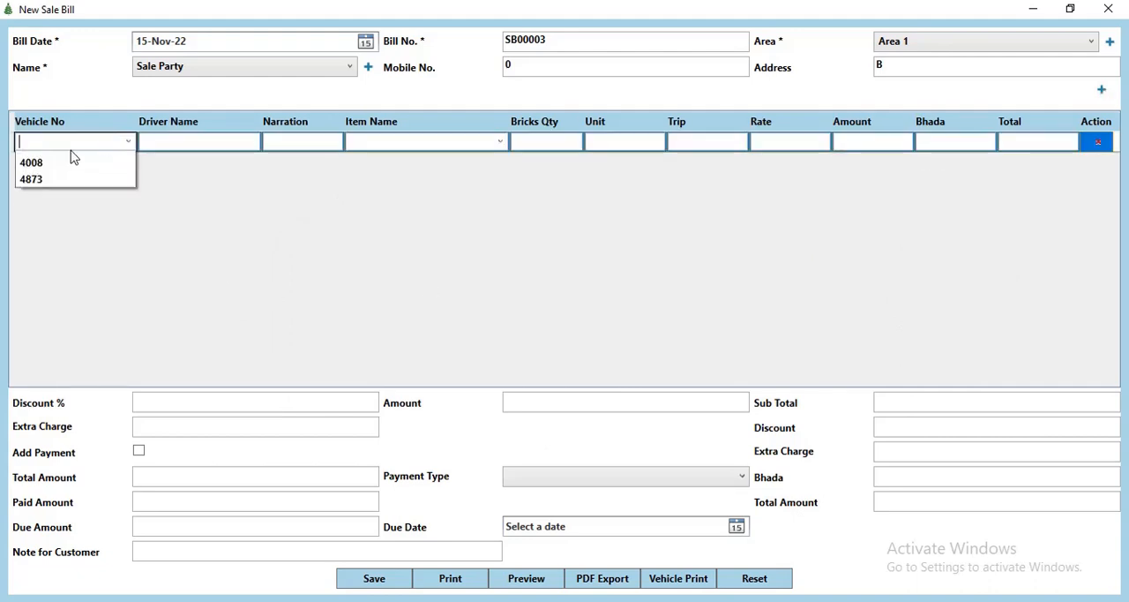
{"action": "left_click", "coordinate": [50, 178]}
{"action": "left_click", "coordinate": [231, 144]}
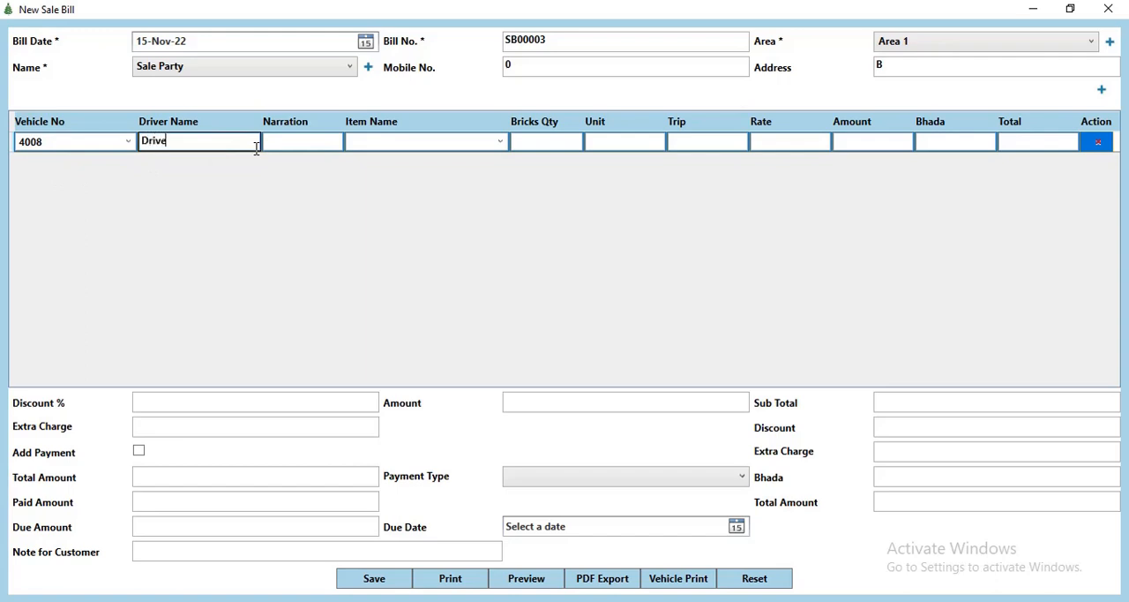
{"action": "key", "text": "Tab"}
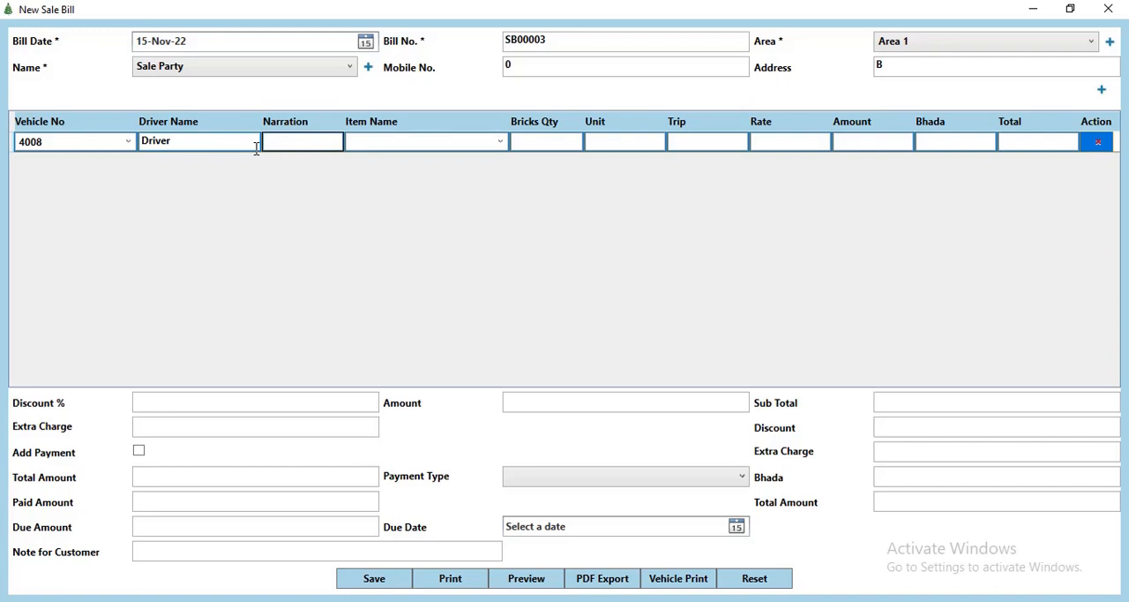
{"action": "key", "text": "Tab"}
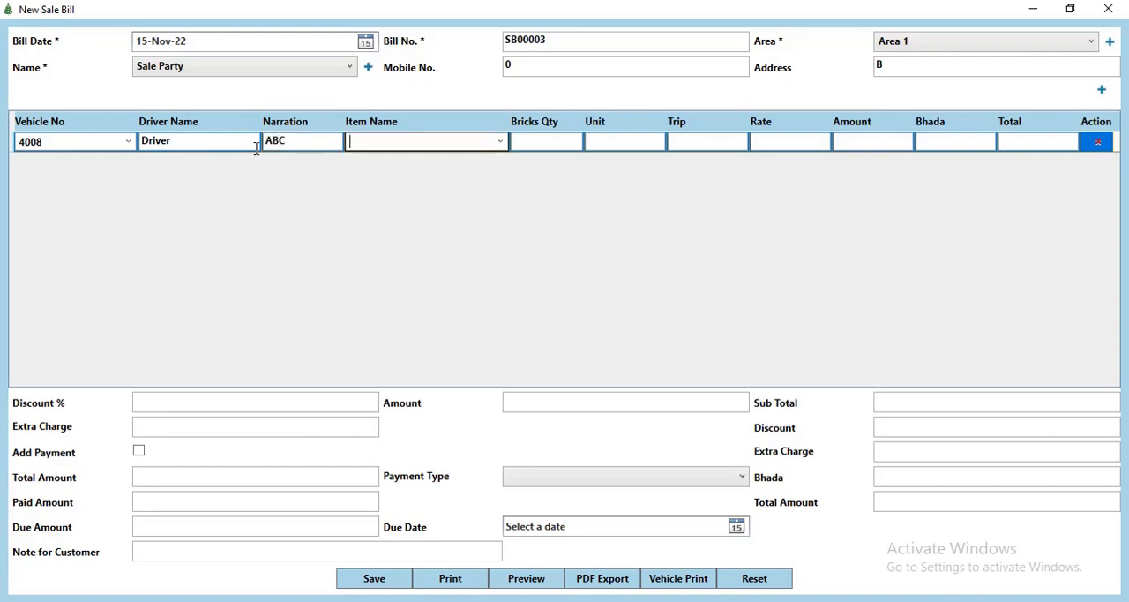
Step: Fill in the row's item as Bricks 1 with a bricks quantity of 2000 and 1 trip
{"action": "left_click", "coordinate": [501, 143]}
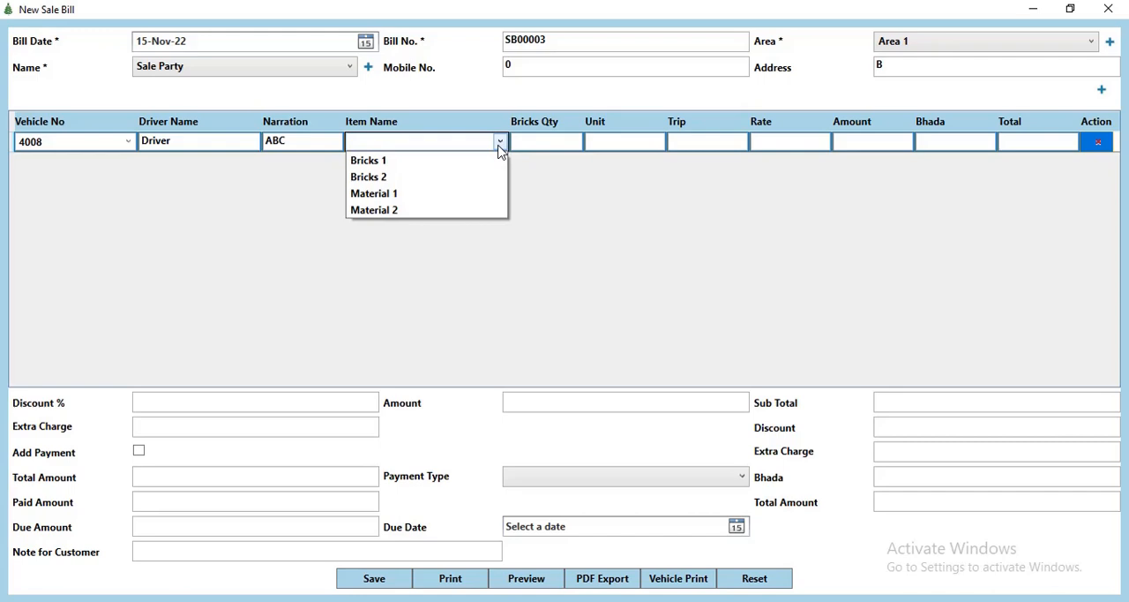
{"action": "left_click", "coordinate": [429, 167]}
{"action": "key", "text": "Tab"}
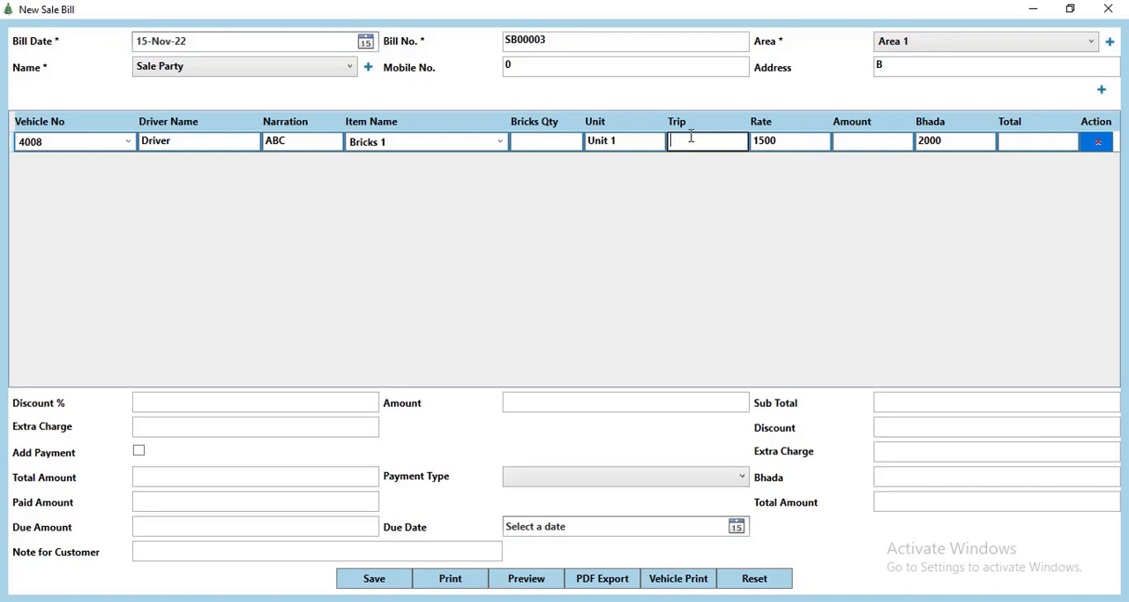
{"action": "key", "text": "Tab"}
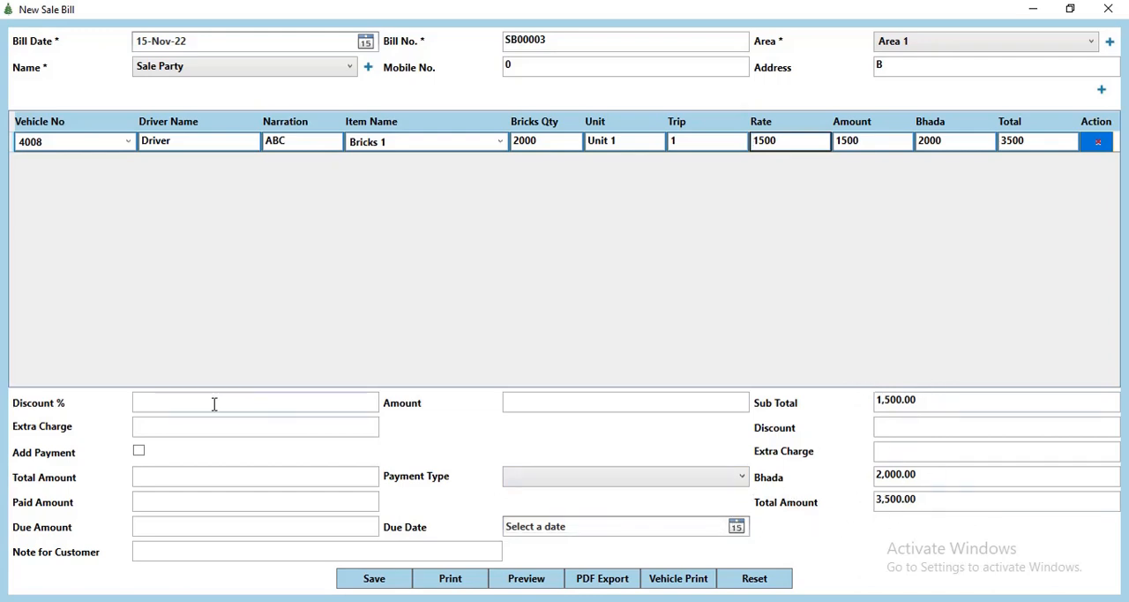
Step: Give the sale bill a discount amount of 200 and an extra charge of 200
{"action": "left_click", "coordinate": [184, 401]}
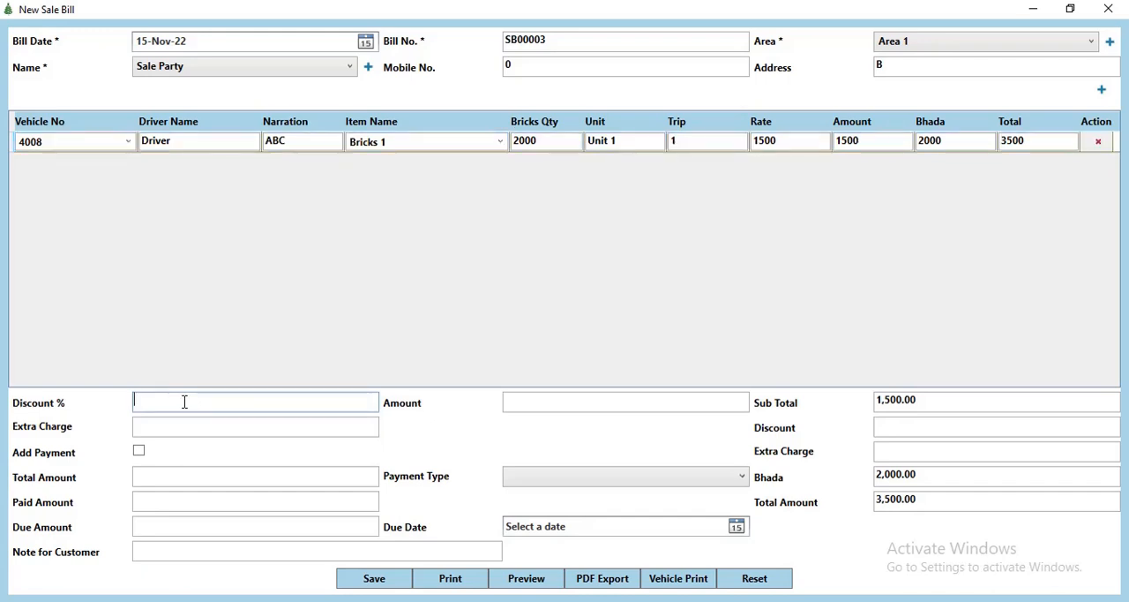
{"action": "left_click", "coordinate": [548, 410]}
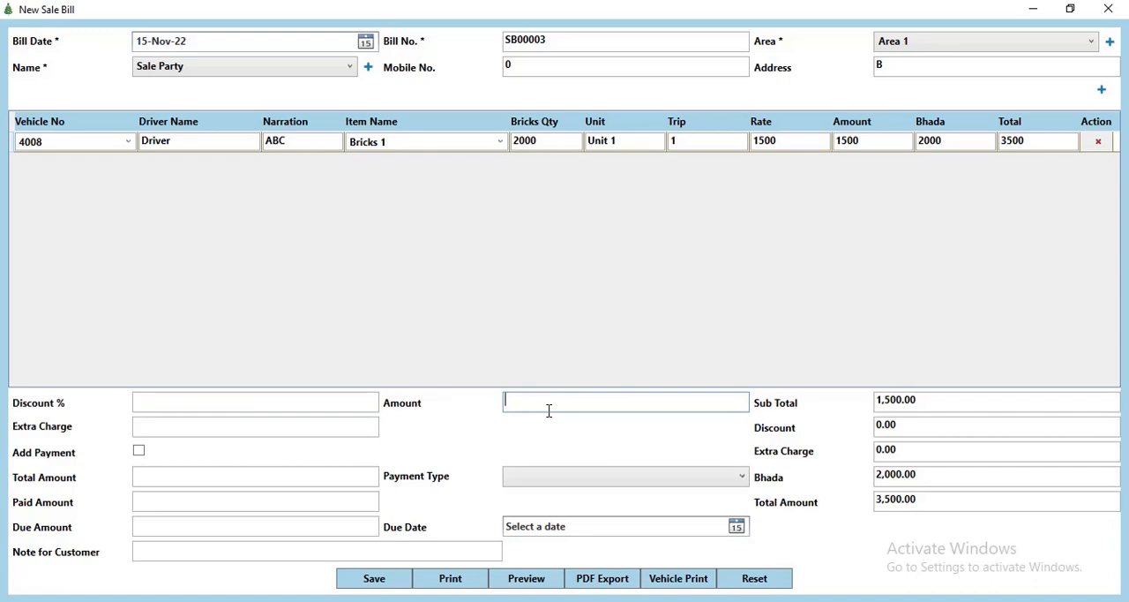
{"action": "type", "text": "200"}
{"action": "key", "text": "Tab"}
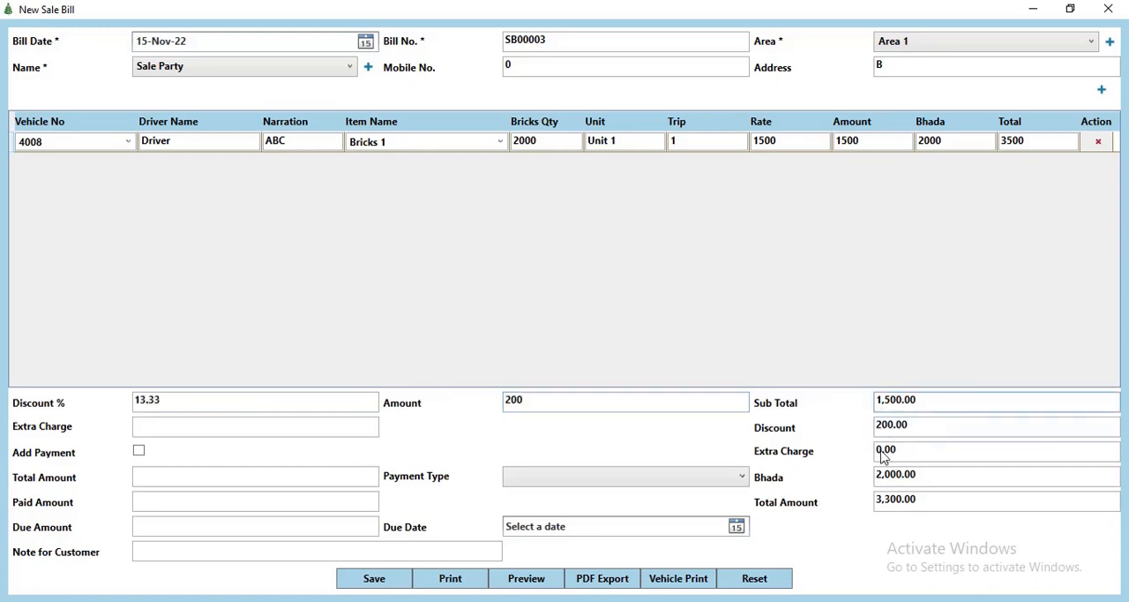
{"action": "left_click", "coordinate": [269, 434]}
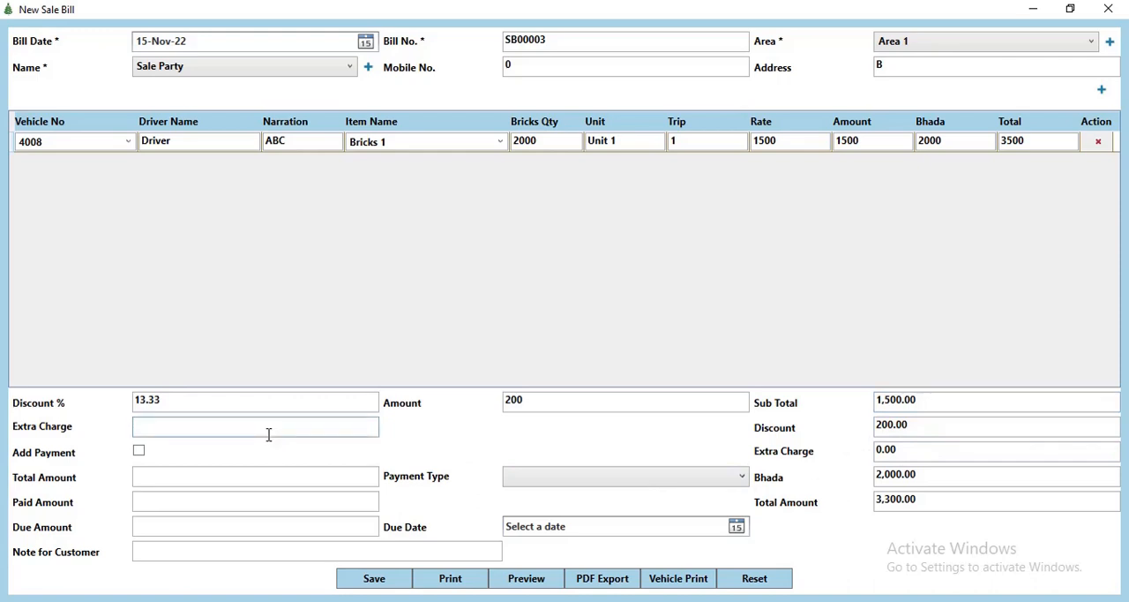
{"action": "key", "text": "Tab"}
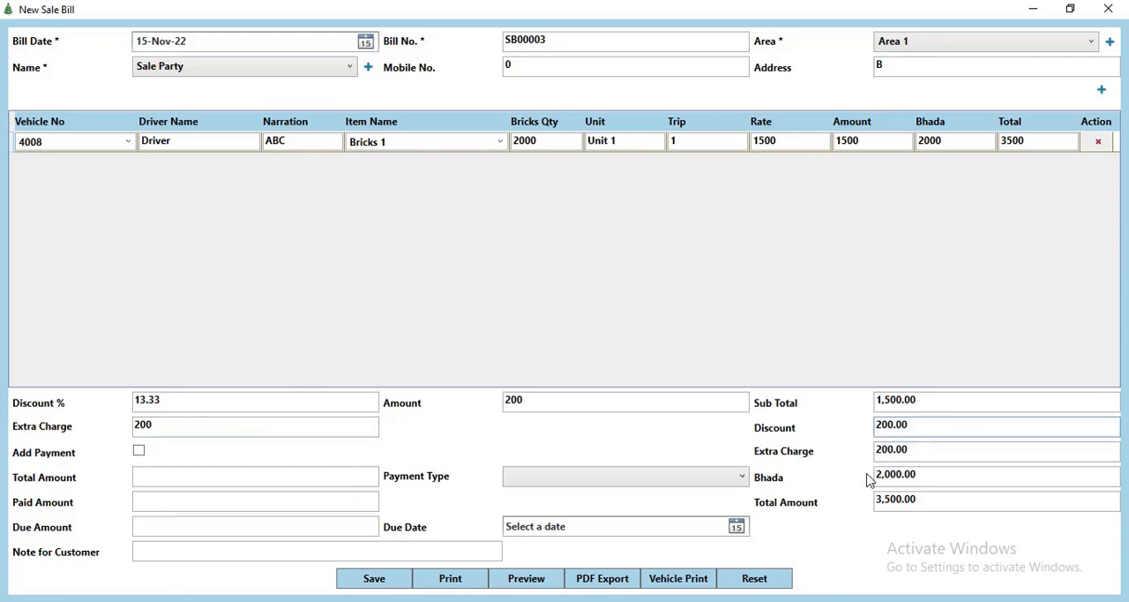
Step: Add a payment to the sale bill, trying the Credit payment type first and switching it to Cash
{"action": "left_click", "coordinate": [139, 451]}
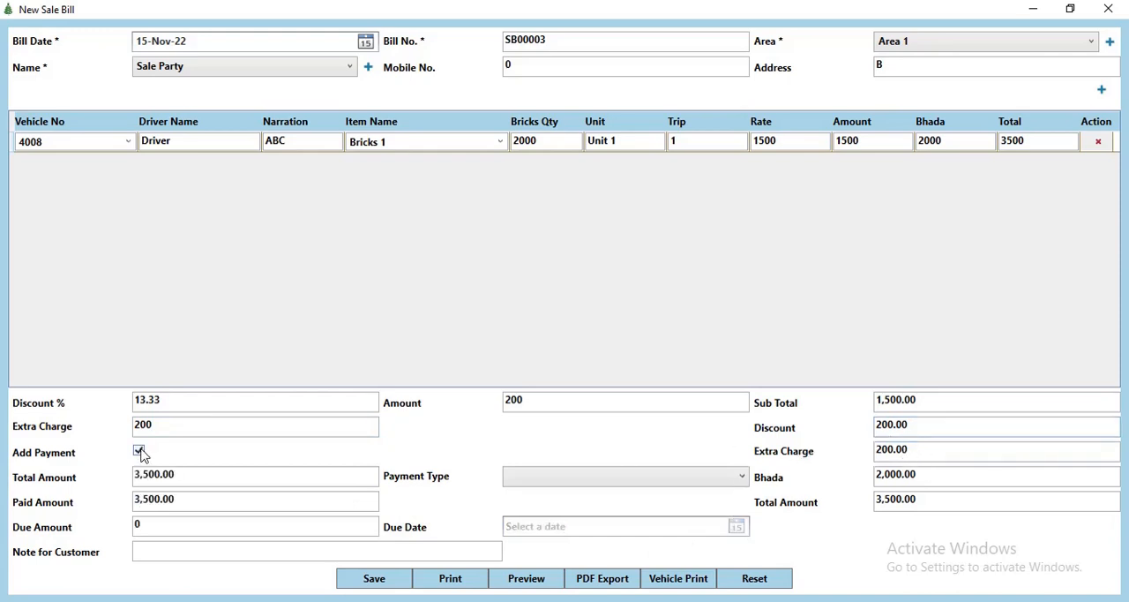
{"action": "left_click", "coordinate": [561, 477]}
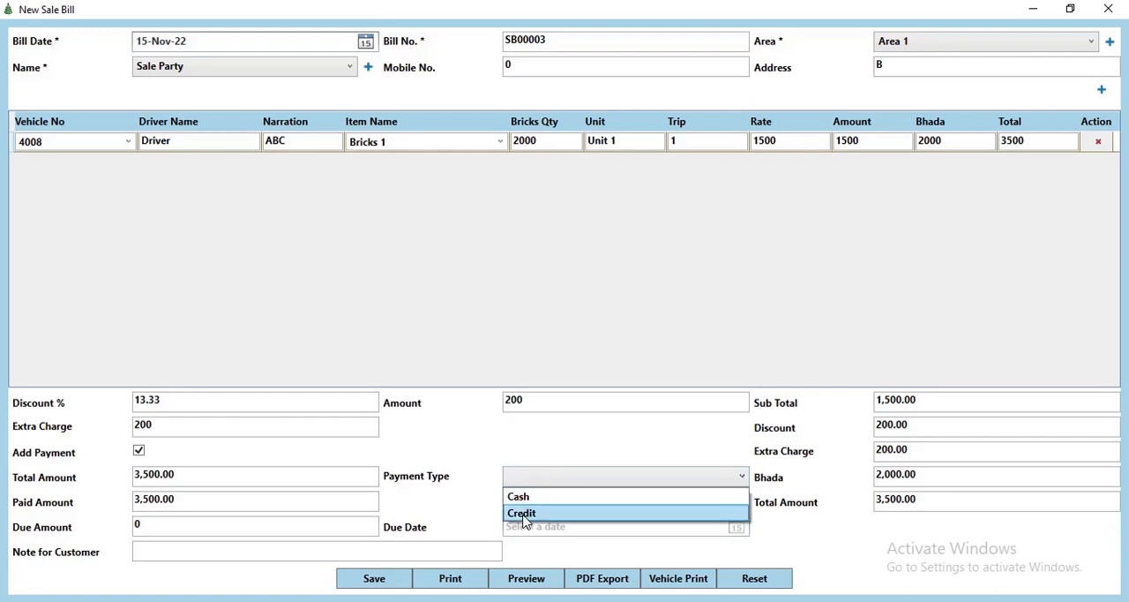
{"action": "left_click", "coordinate": [524, 515]}
{"action": "left_click", "coordinate": [534, 481]}
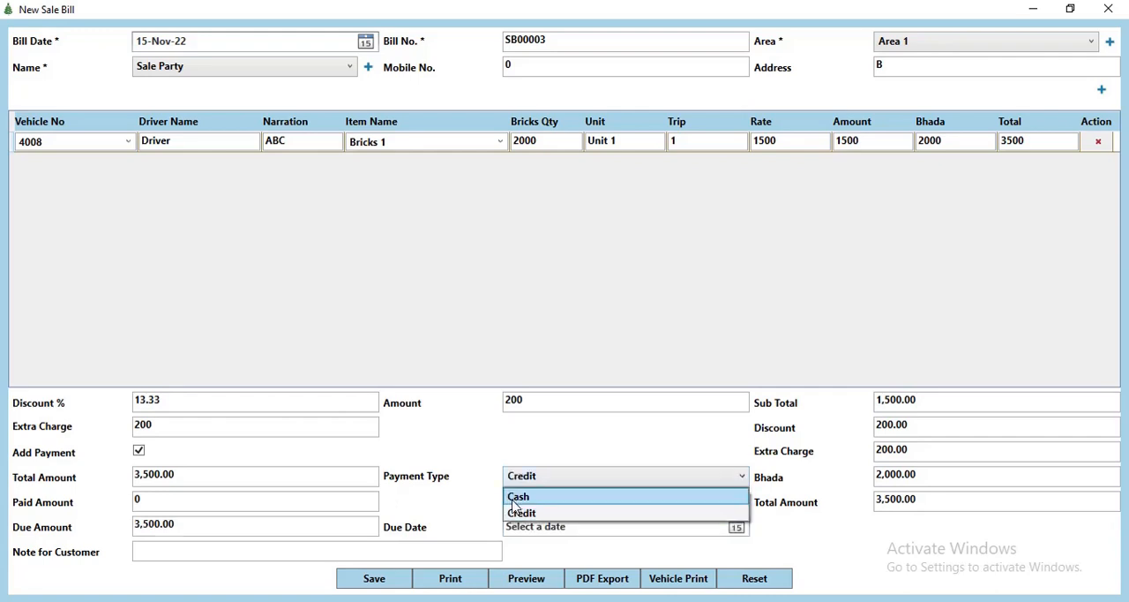
{"action": "left_click", "coordinate": [517, 497]}
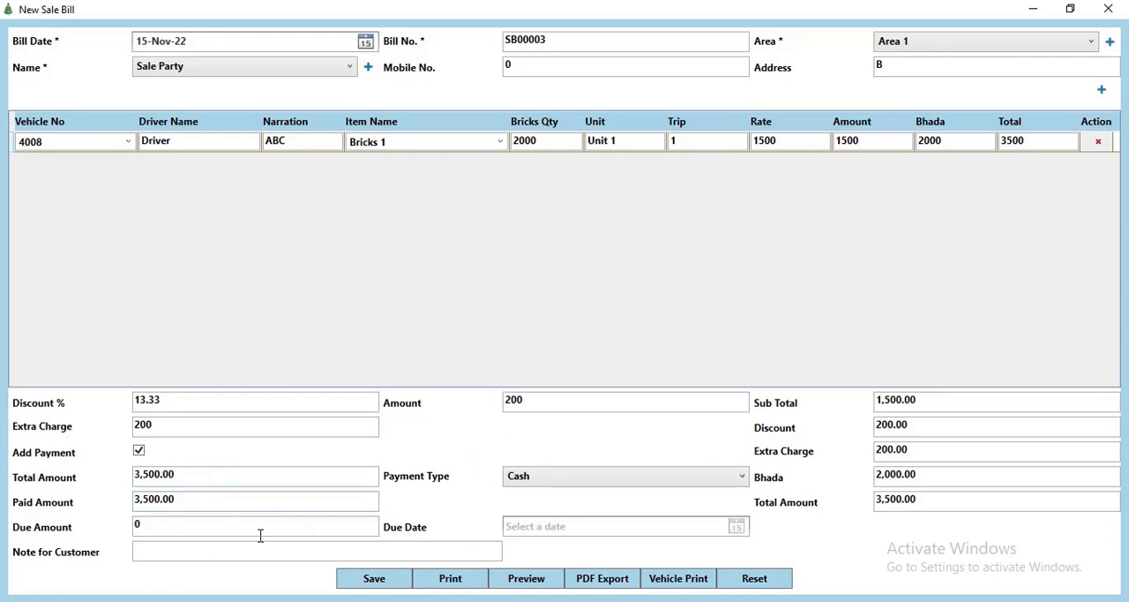
Step: Save the sale bill with an empty customer note, and close the bill and the sale bill records
{"action": "left_click", "coordinate": [158, 548]}
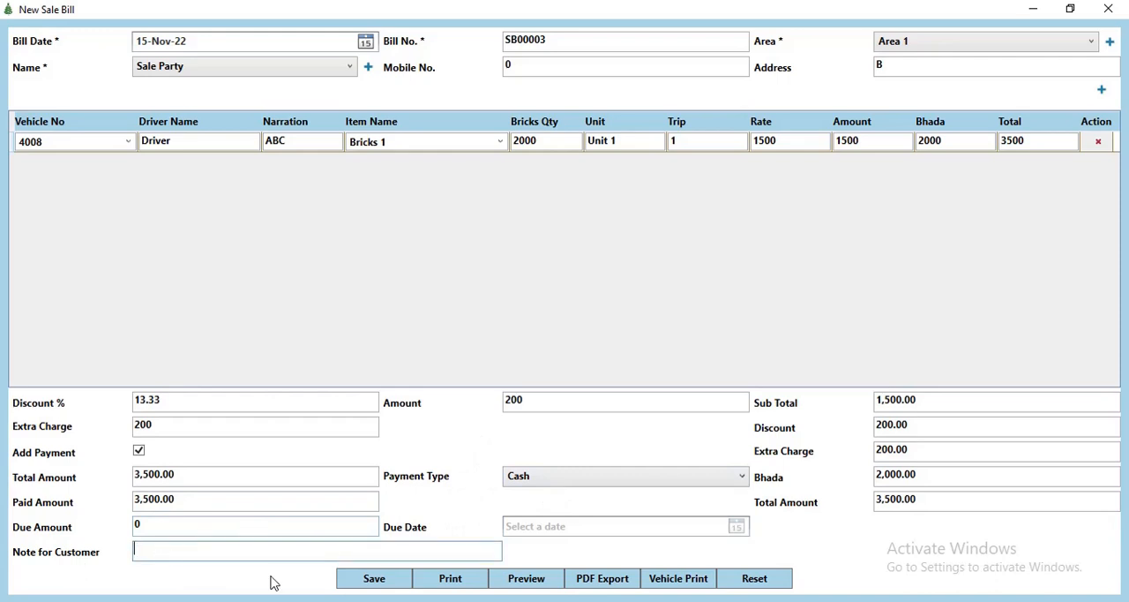
{"action": "left_click", "coordinate": [376, 582]}
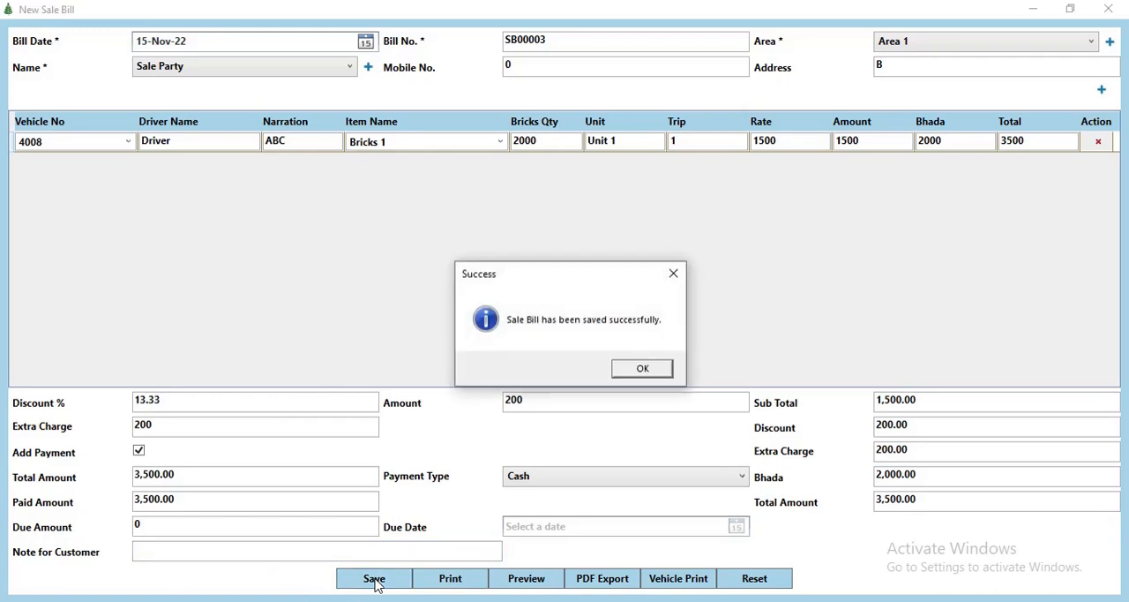
{"action": "left_click", "coordinate": [636, 368]}
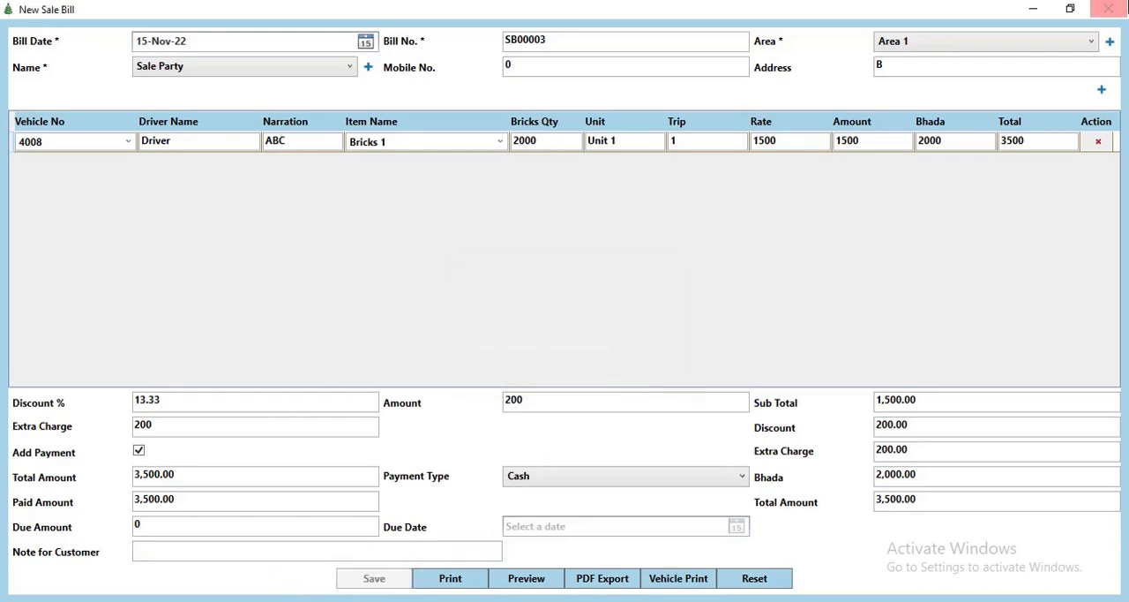
{"action": "left_click", "coordinate": [1109, 9]}
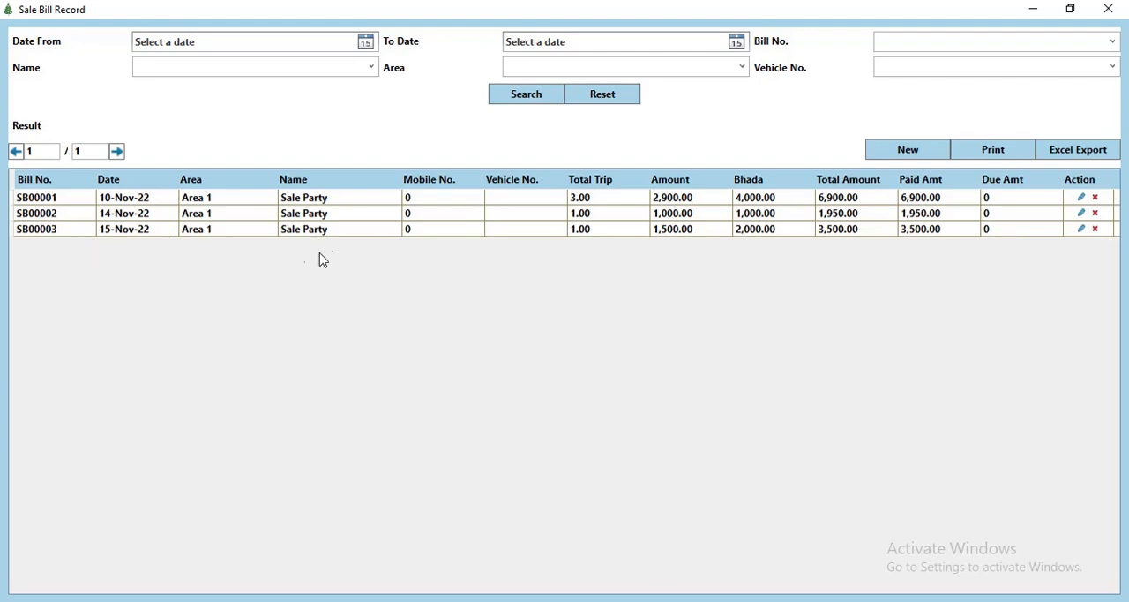
{"action": "left_click", "coordinate": [1108, 9]}
Step: Open the payment records and start a new payment entry
{"action": "left_click", "coordinate": [110, 28]}
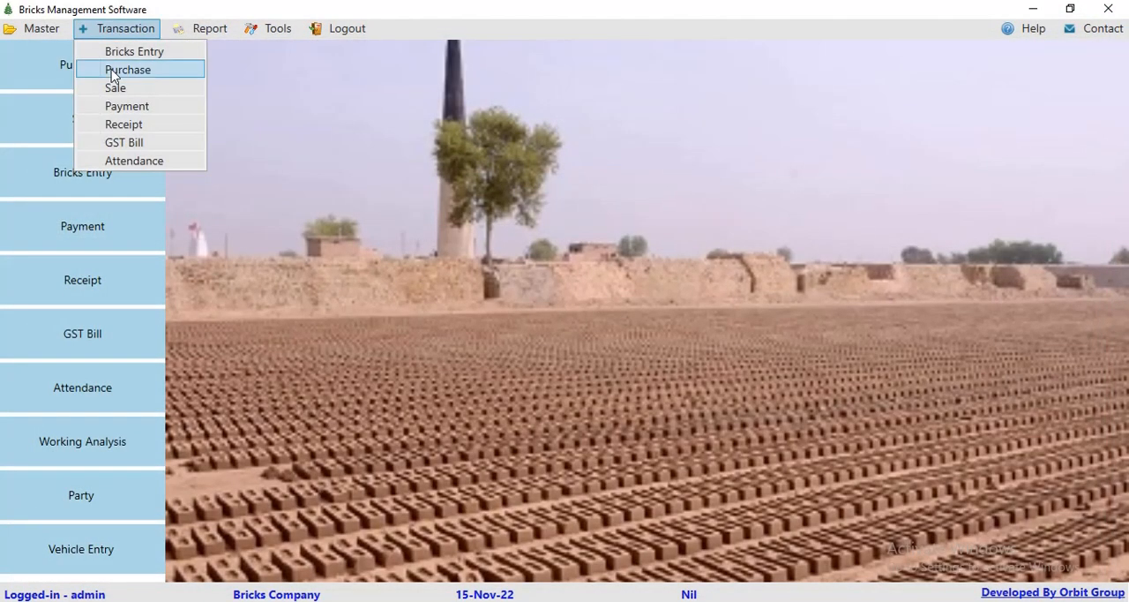
{"action": "left_click", "coordinate": [123, 105]}
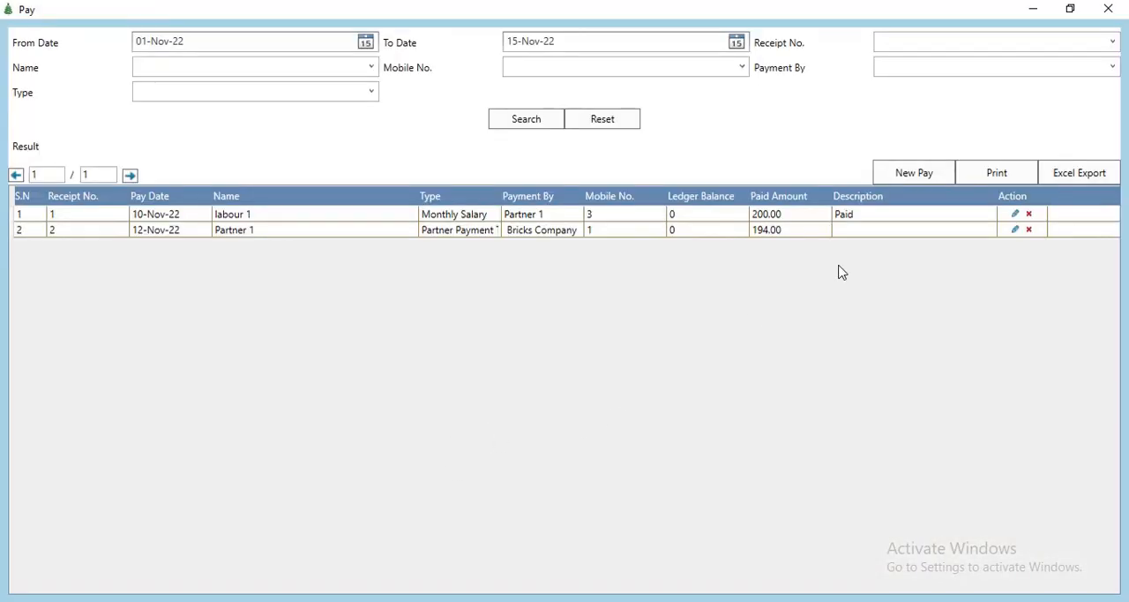
{"action": "left_click", "coordinate": [920, 176]}
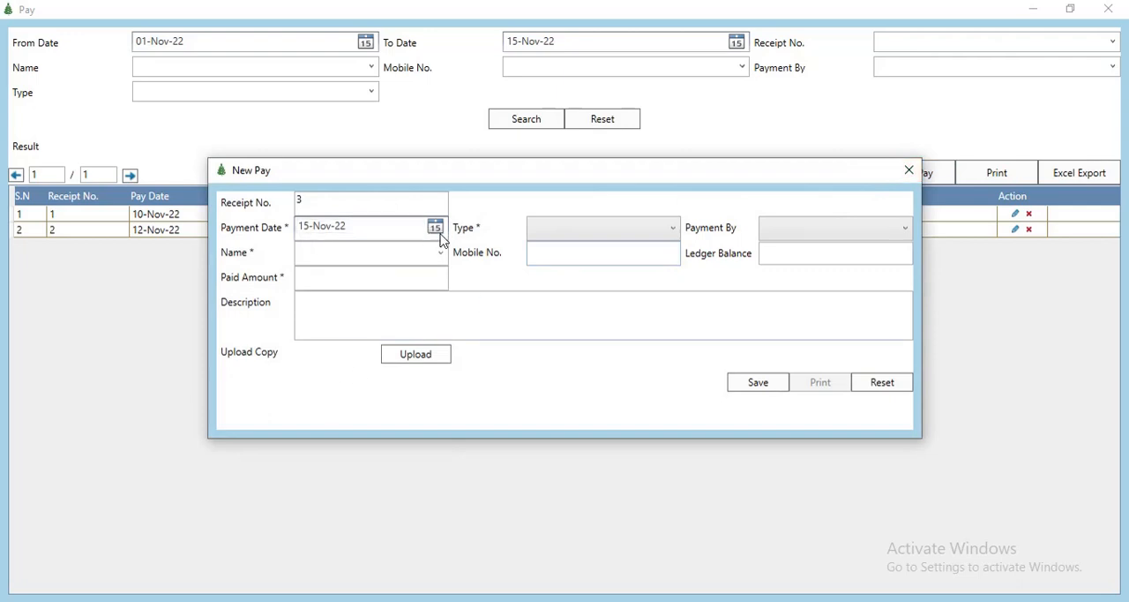
Step: Review the available payment types and payers for the new payment without choosing any
{"action": "left_click", "coordinate": [571, 235]}
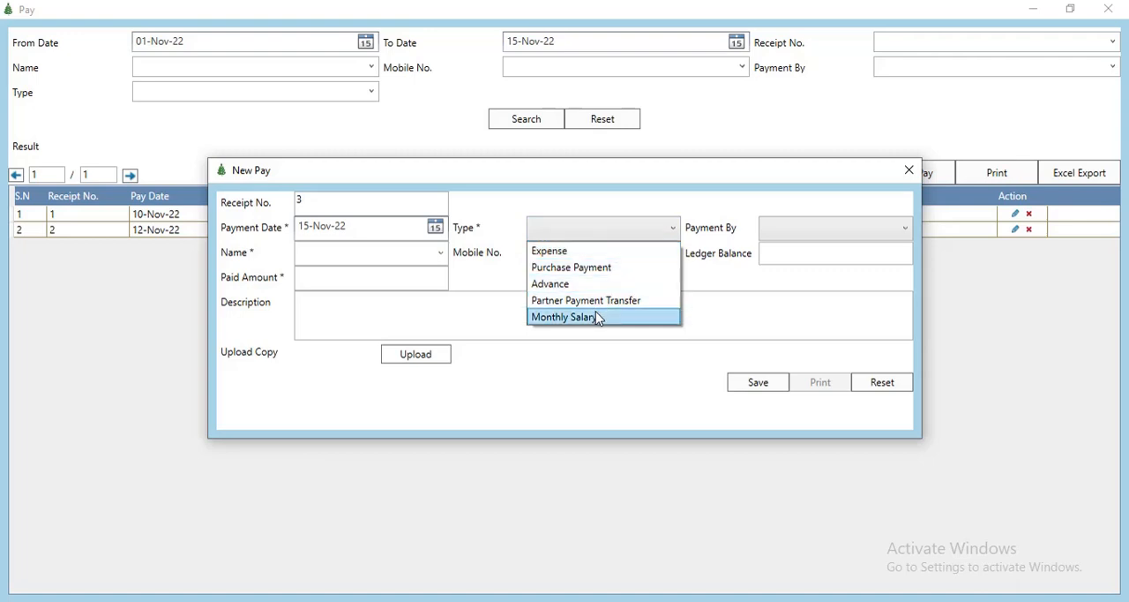
{"action": "left_click", "coordinate": [785, 234]}
{"action": "left_click", "coordinate": [786, 234]}
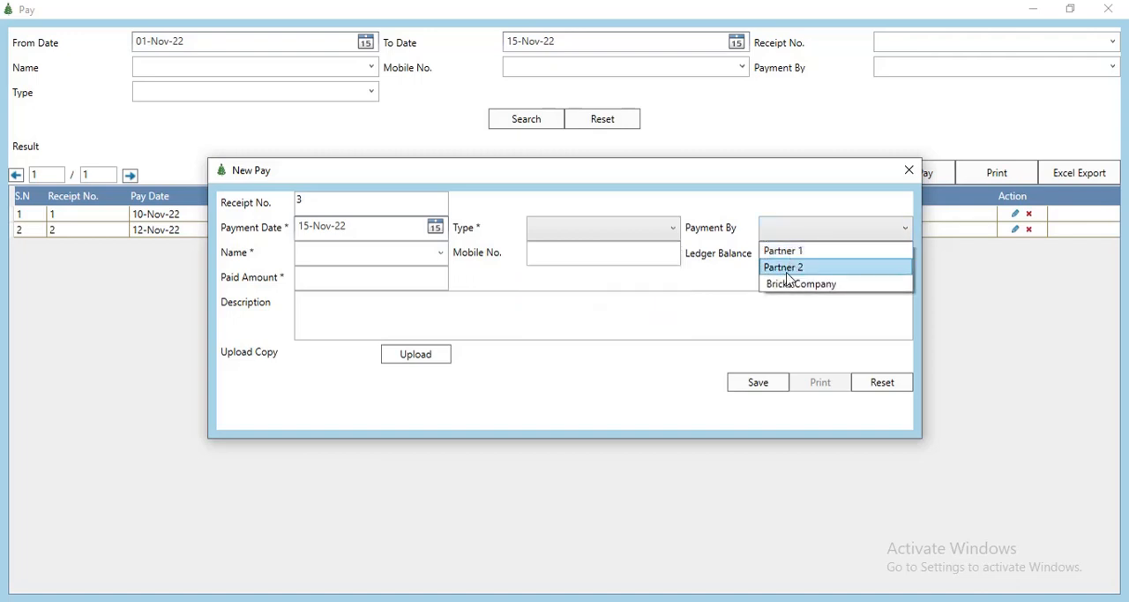
{"action": "left_click", "coordinate": [731, 301]}
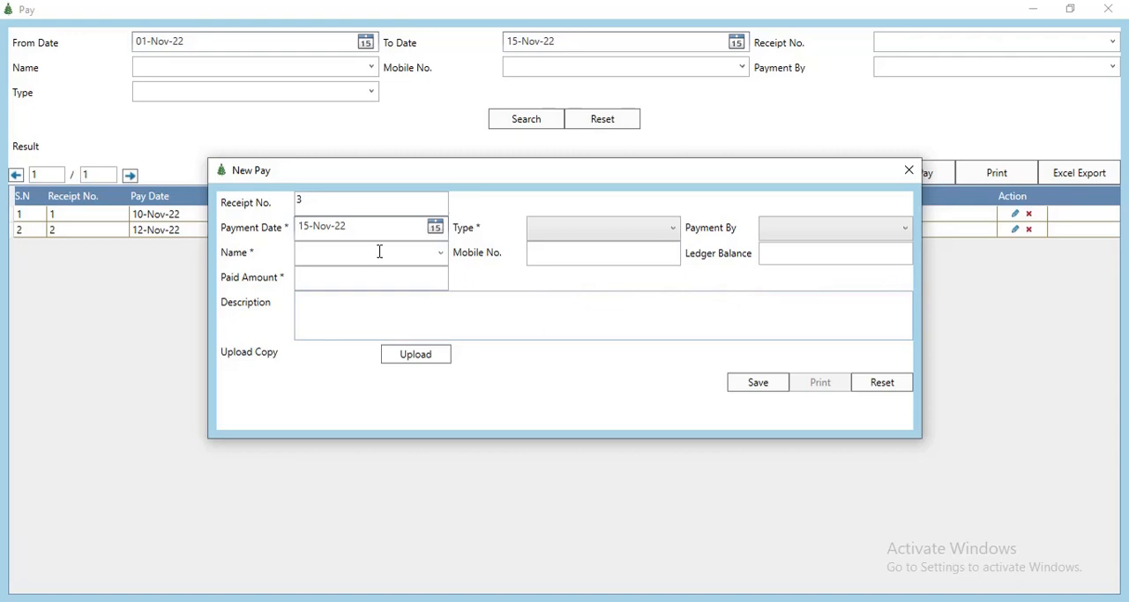
Step: Set the new payment's name to labour 1
{"action": "left_click", "coordinate": [441, 254]}
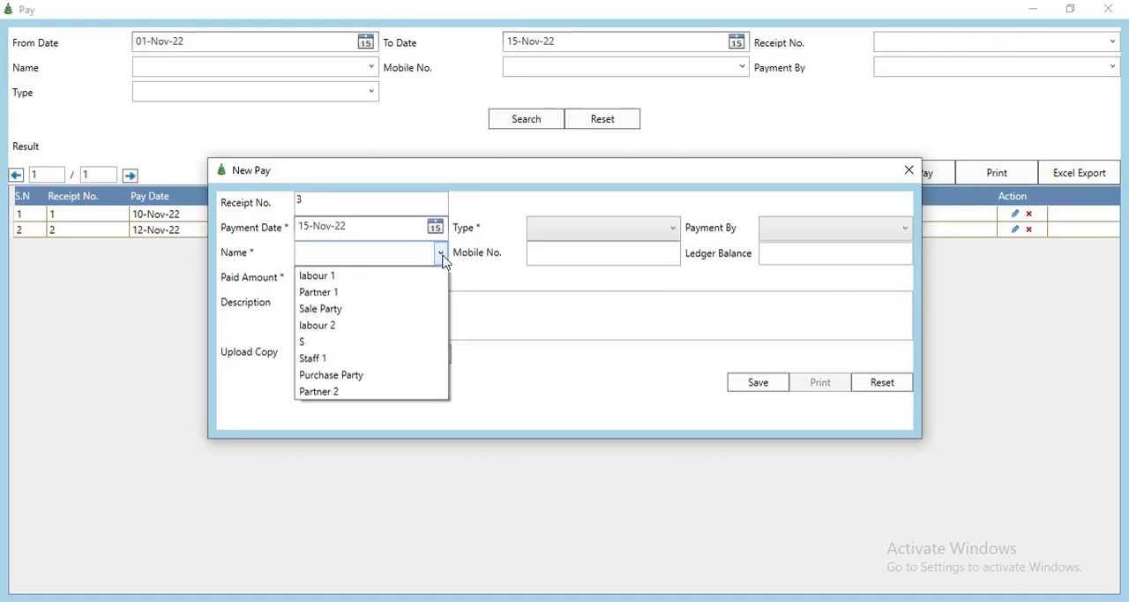
{"action": "left_click", "coordinate": [443, 258]}
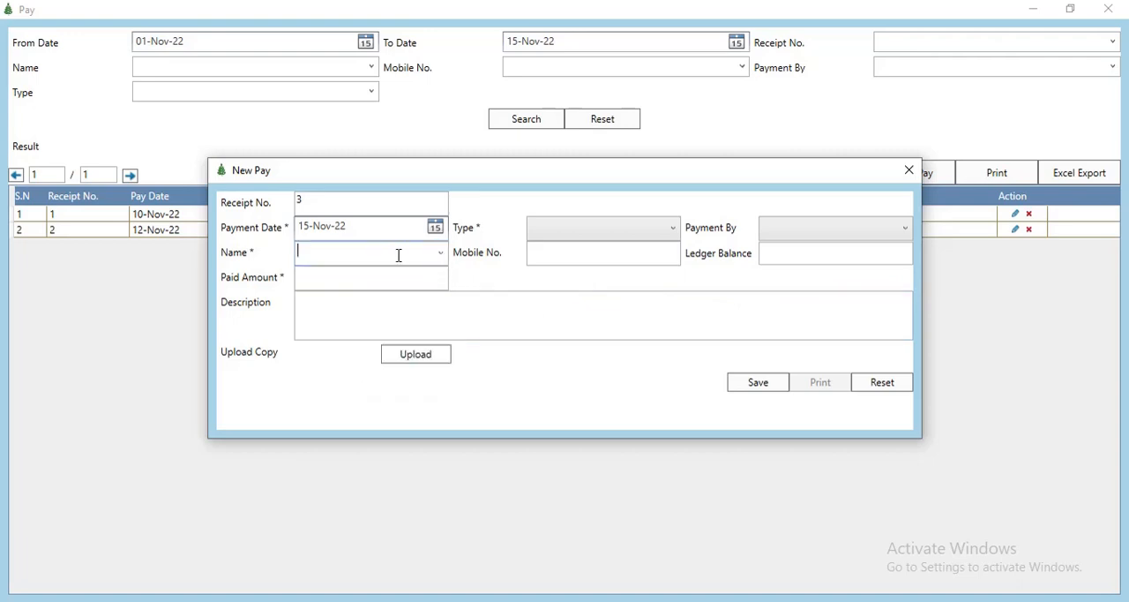
{"action": "left_click", "coordinate": [444, 256]}
{"action": "left_click", "coordinate": [354, 275]}
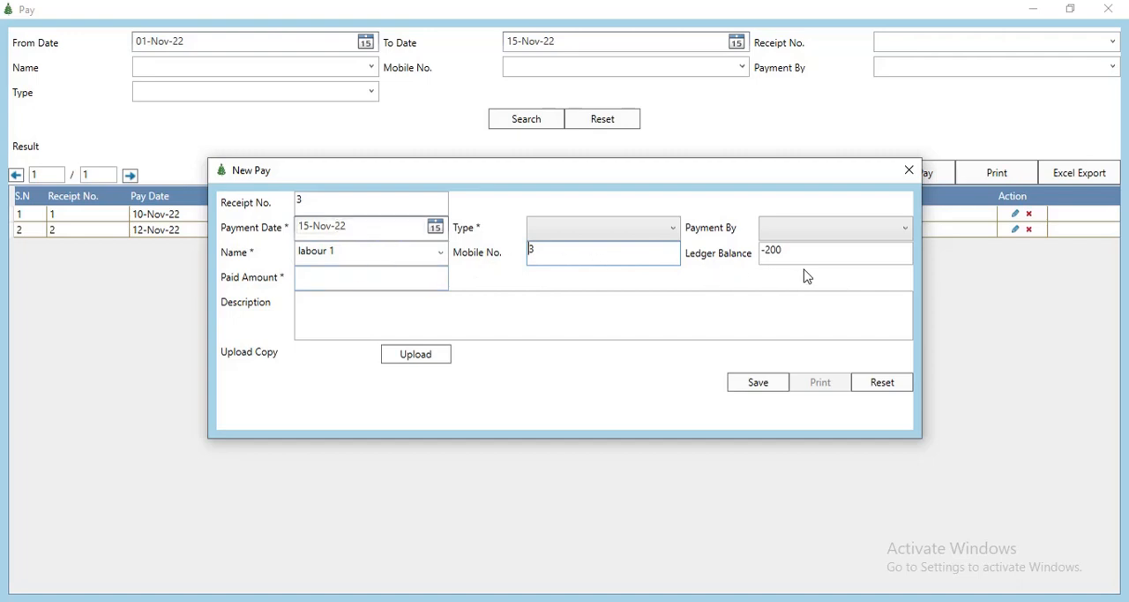
Step: Look over the new payment's amount and description fields, and close the unsaved payment and the payment records
{"action": "left_click", "coordinate": [353, 279]}
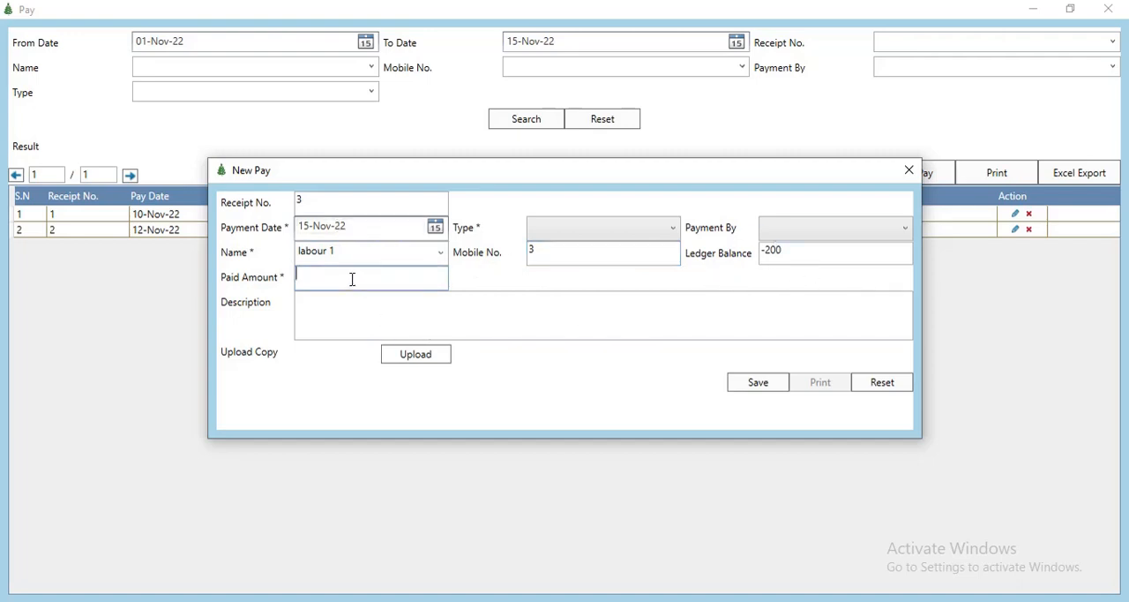
{"action": "left_click", "coordinate": [323, 316]}
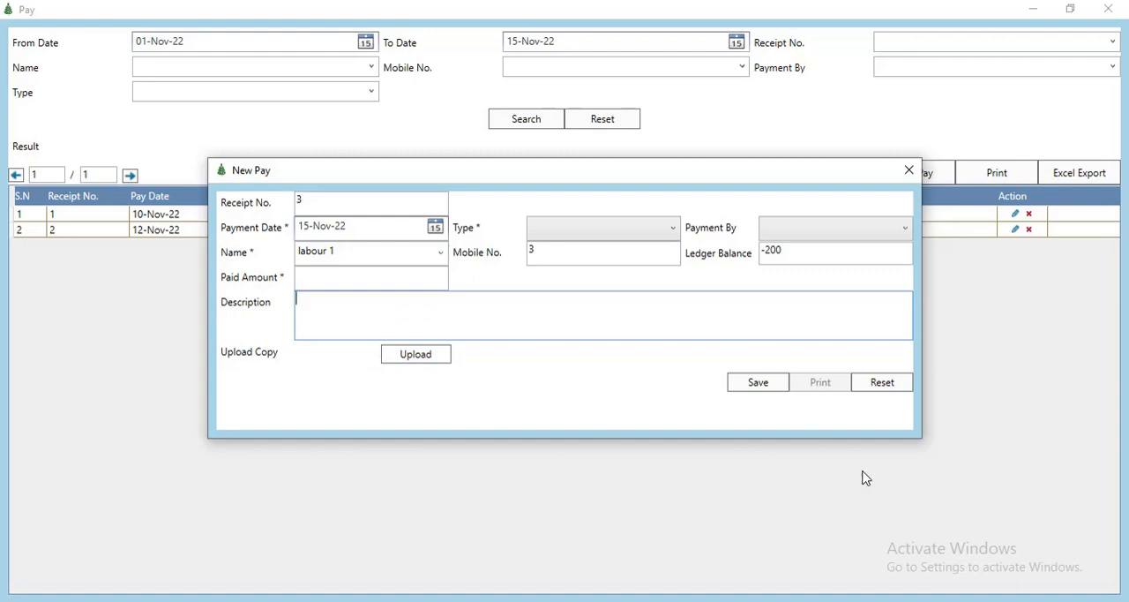
{"action": "left_click", "coordinate": [909, 169]}
{"action": "left_click", "coordinate": [1110, 8]}
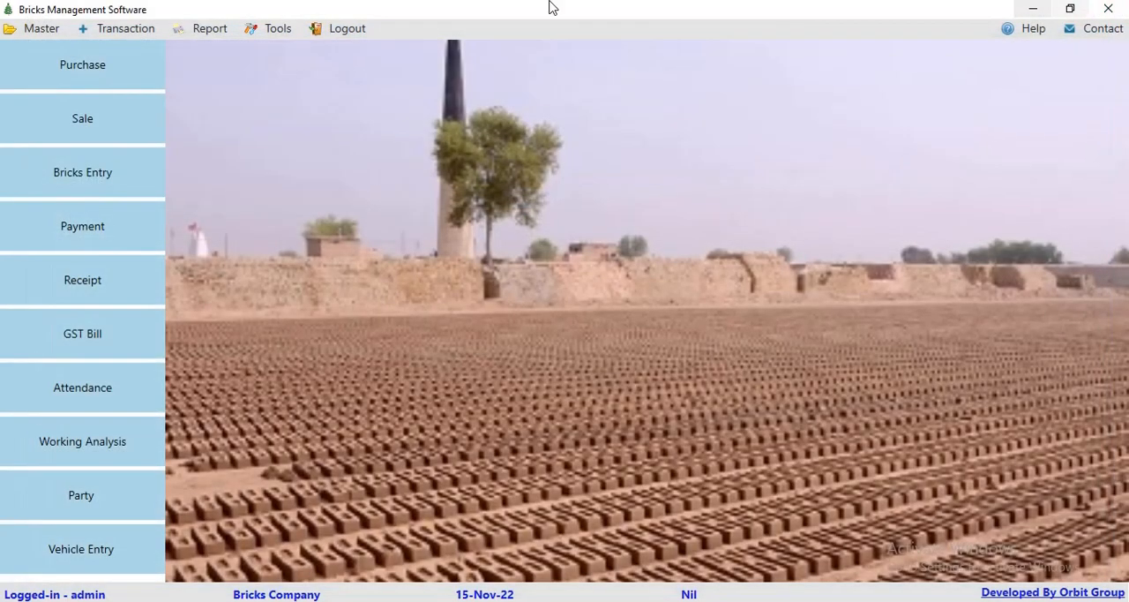
Step: Open the receipt records and start a new receipt entry
{"action": "left_click", "coordinate": [120, 29]}
{"action": "left_click", "coordinate": [124, 125]}
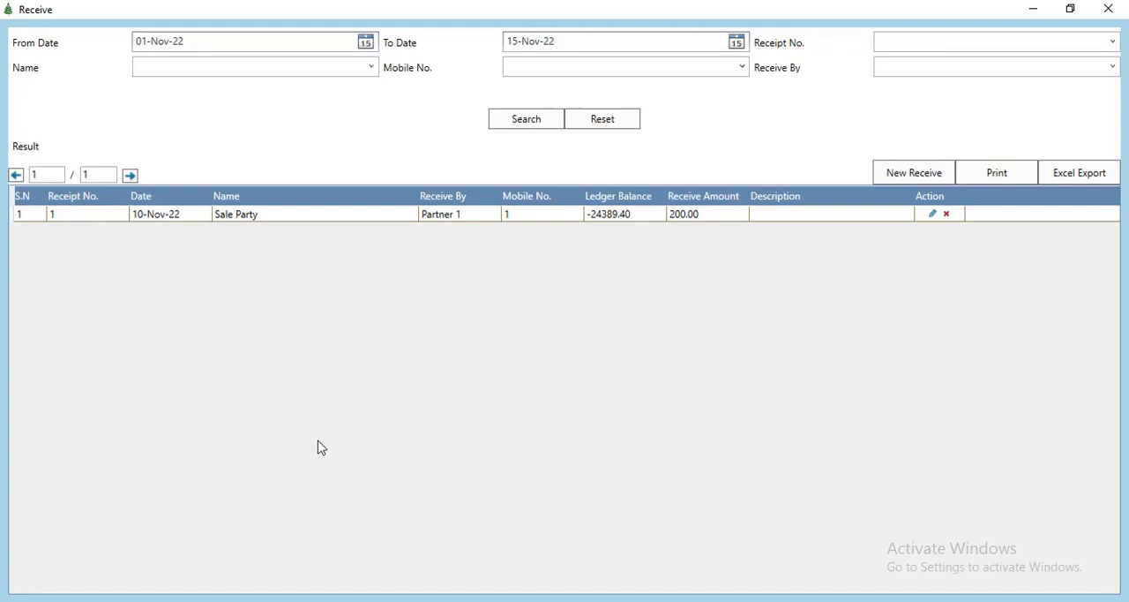
{"action": "left_click", "coordinate": [909, 174]}
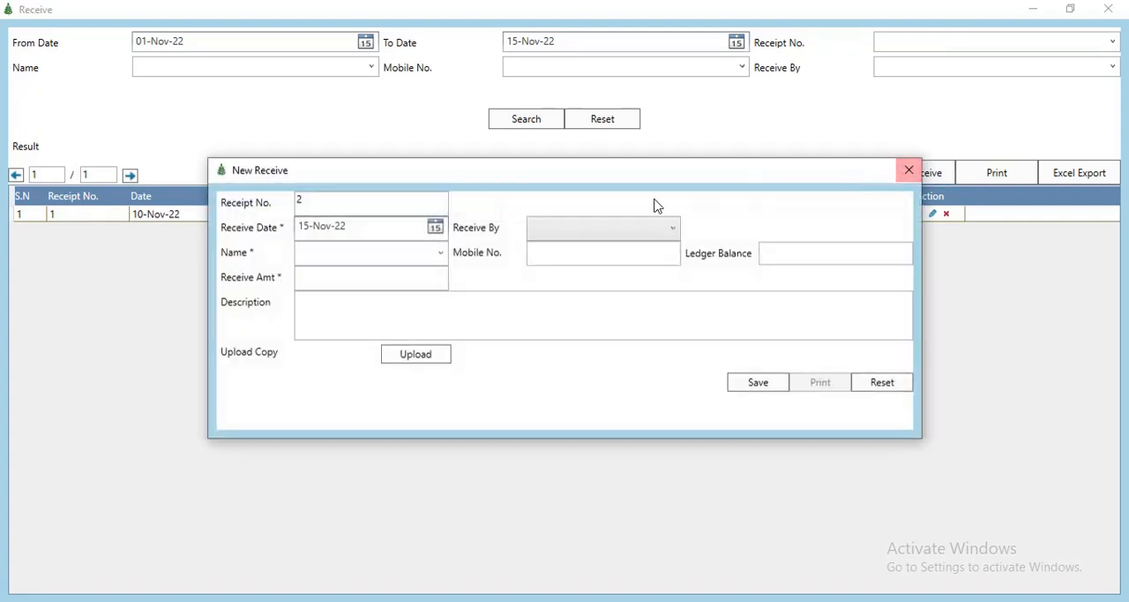
Step: Review the new receipt's date calendar and receiver choices without changing them, and close the unsaved receipt and the receipt records
{"action": "left_click", "coordinate": [435, 226]}
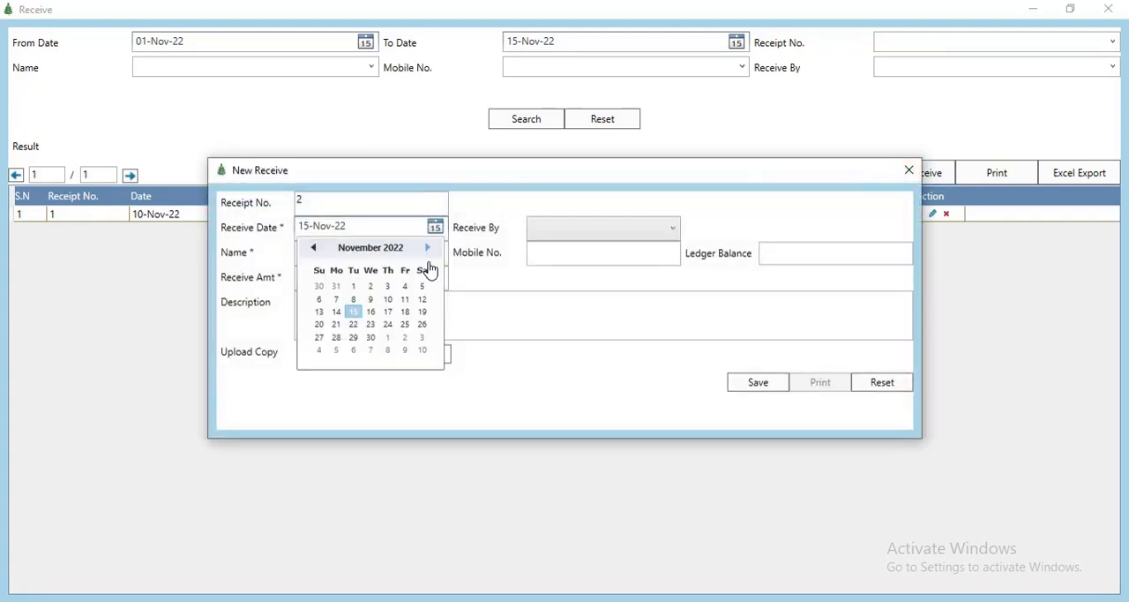
{"action": "left_click", "coordinate": [504, 307]}
{"action": "left_click", "coordinate": [597, 227]}
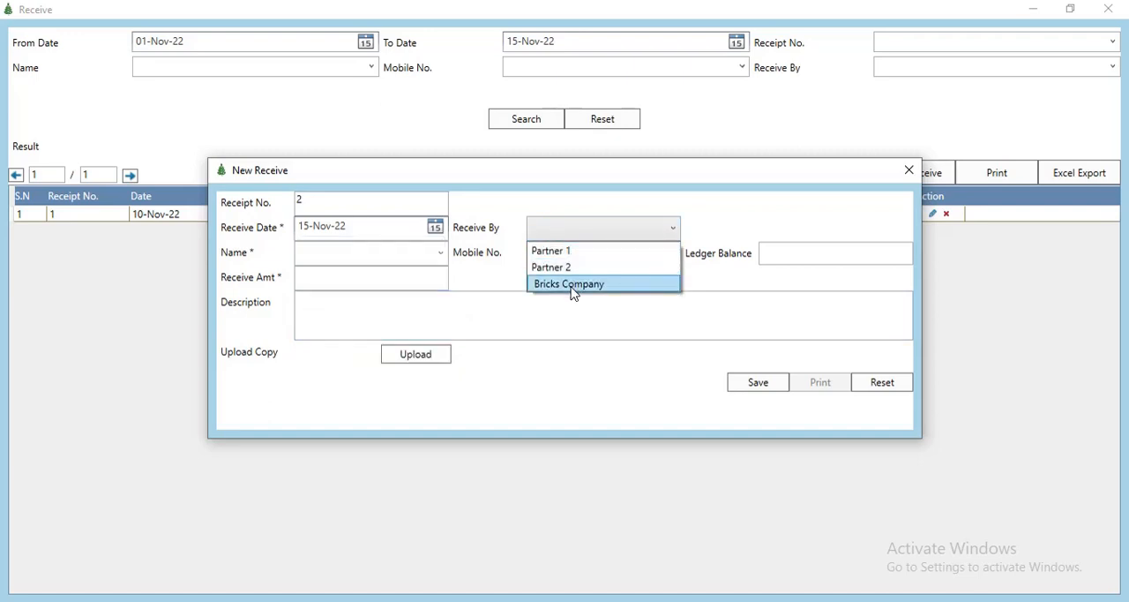
{"action": "left_click", "coordinate": [534, 321]}
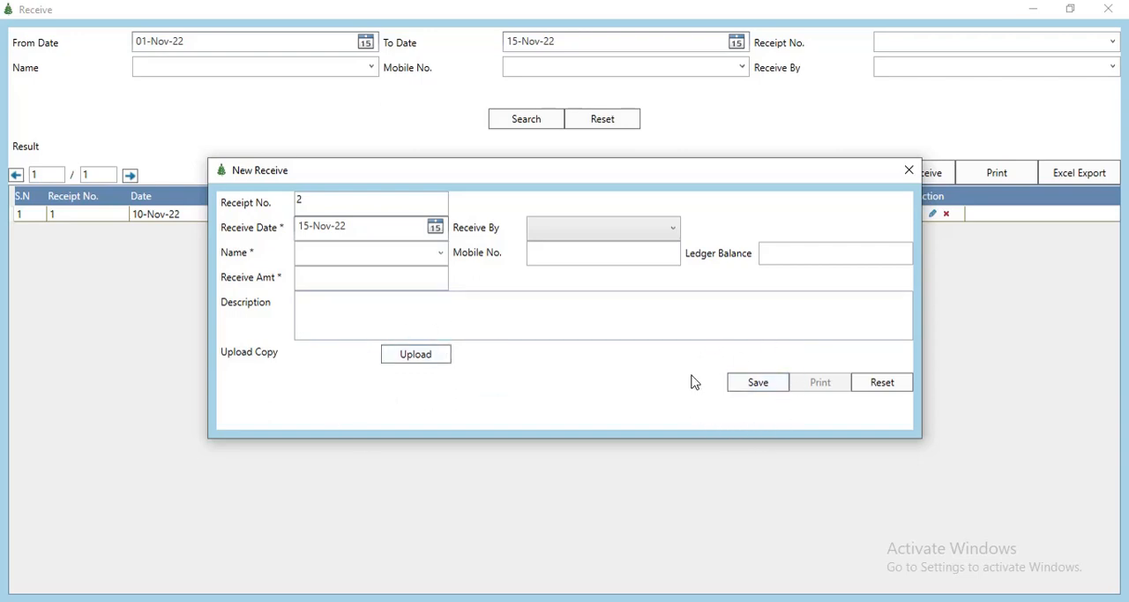
{"action": "left_click", "coordinate": [909, 170]}
{"action": "left_click", "coordinate": [1121, 8]}
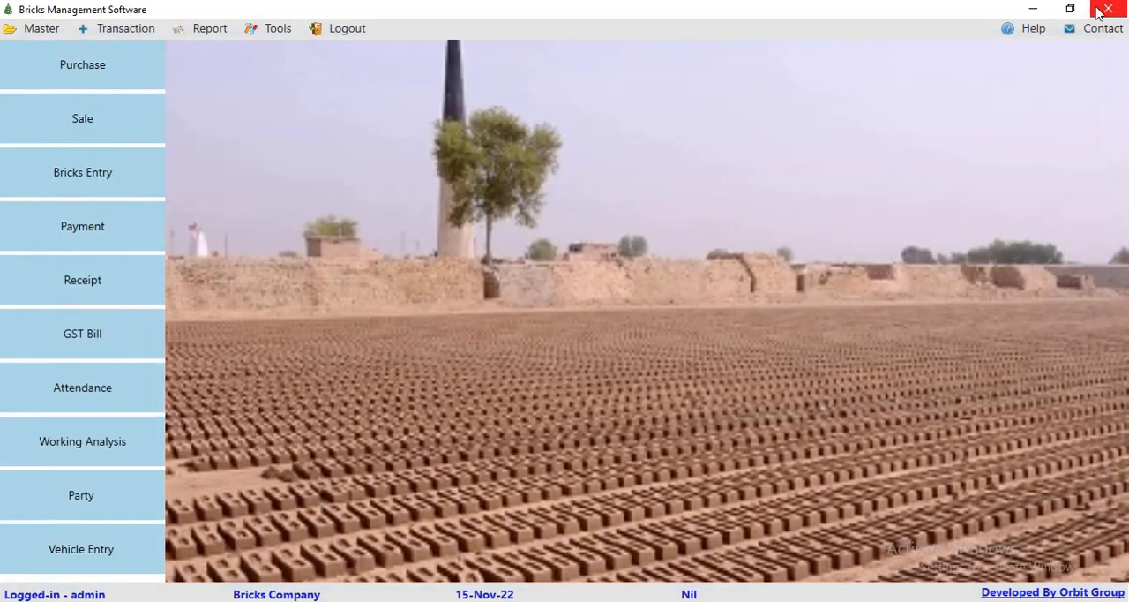
Step: Open the GST bill records and start a new bill
{"action": "left_click", "coordinate": [123, 32]}
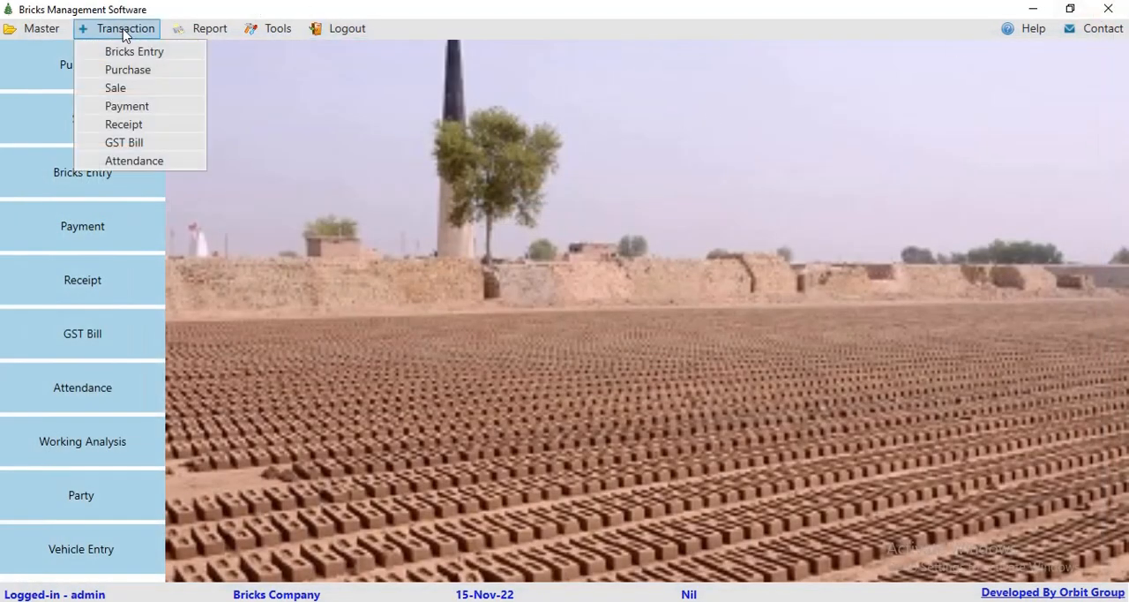
{"action": "left_click", "coordinate": [125, 147]}
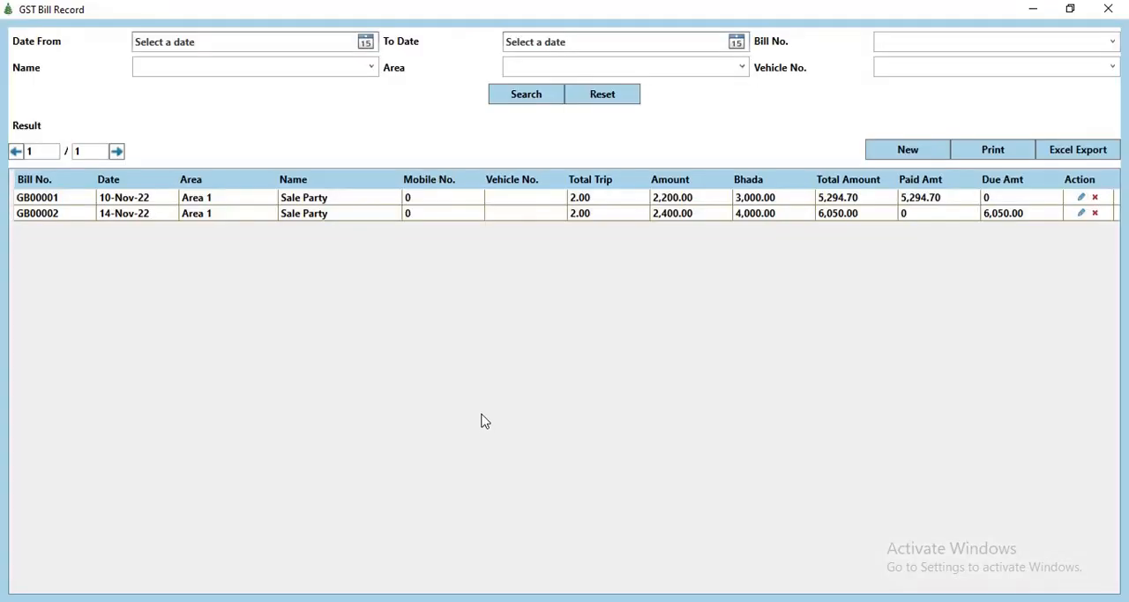
{"action": "left_click", "coordinate": [901, 150]}
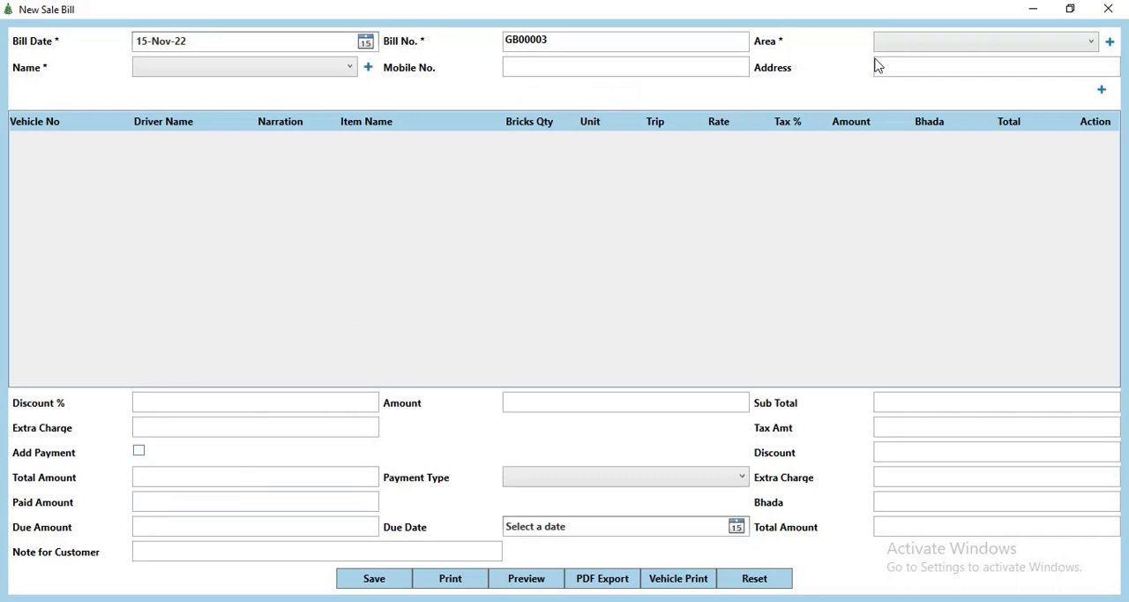
Step: Keep the bill date of 15-Nov-22 and set the GST bill's area to Area 1 and name to Sale Party
{"action": "left_click", "coordinate": [365, 42]}
{"action": "left_click", "coordinate": [191, 125]}
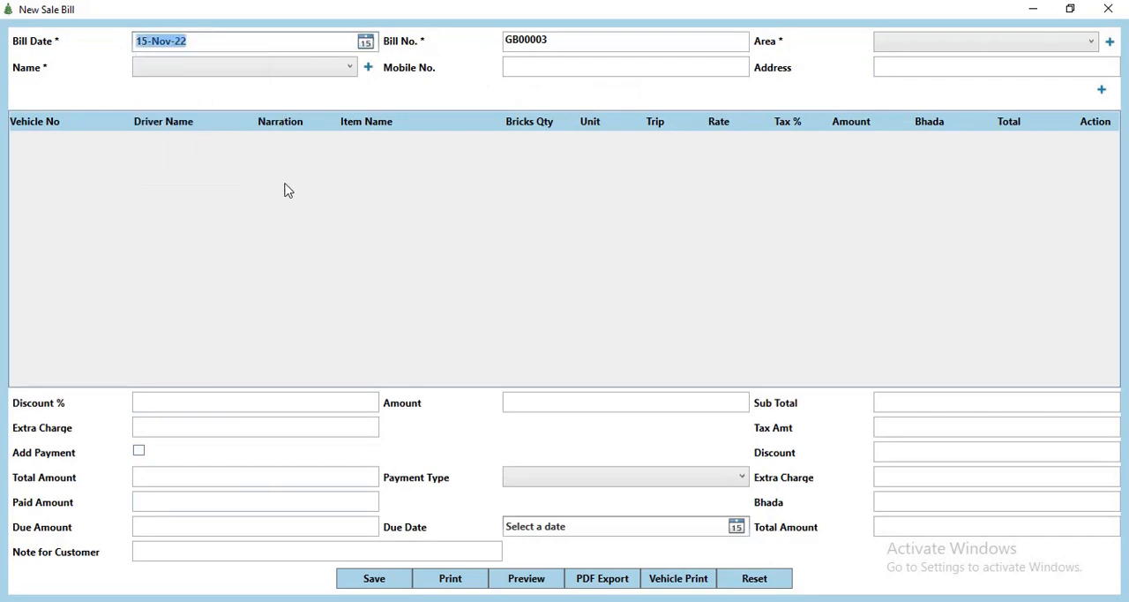
{"action": "left_click", "coordinate": [920, 44]}
{"action": "left_click", "coordinate": [914, 64]}
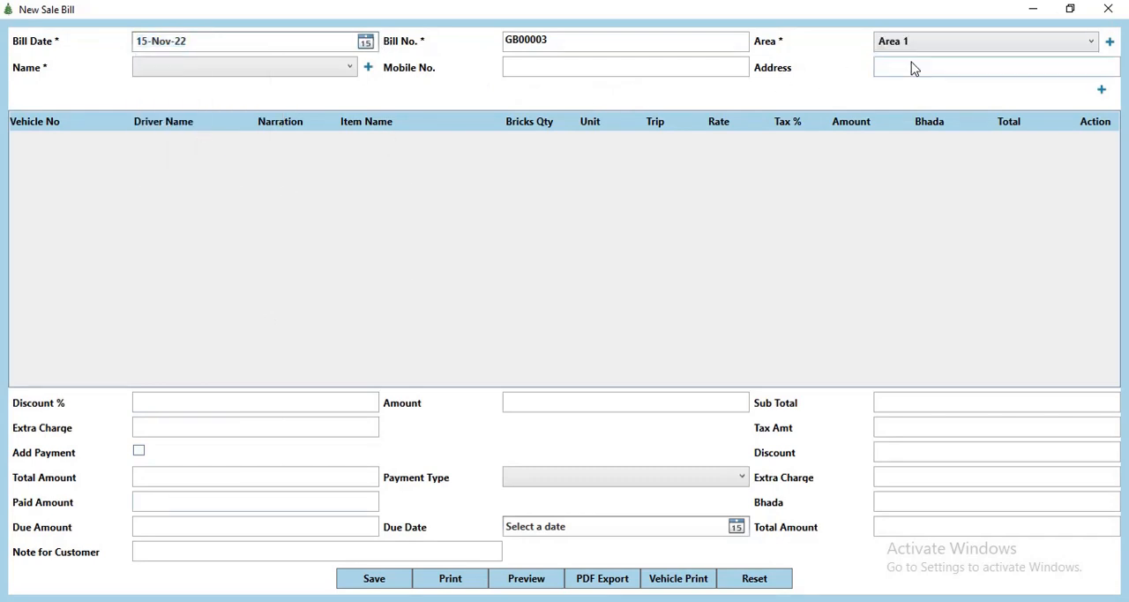
{"action": "left_click", "coordinate": [350, 70]}
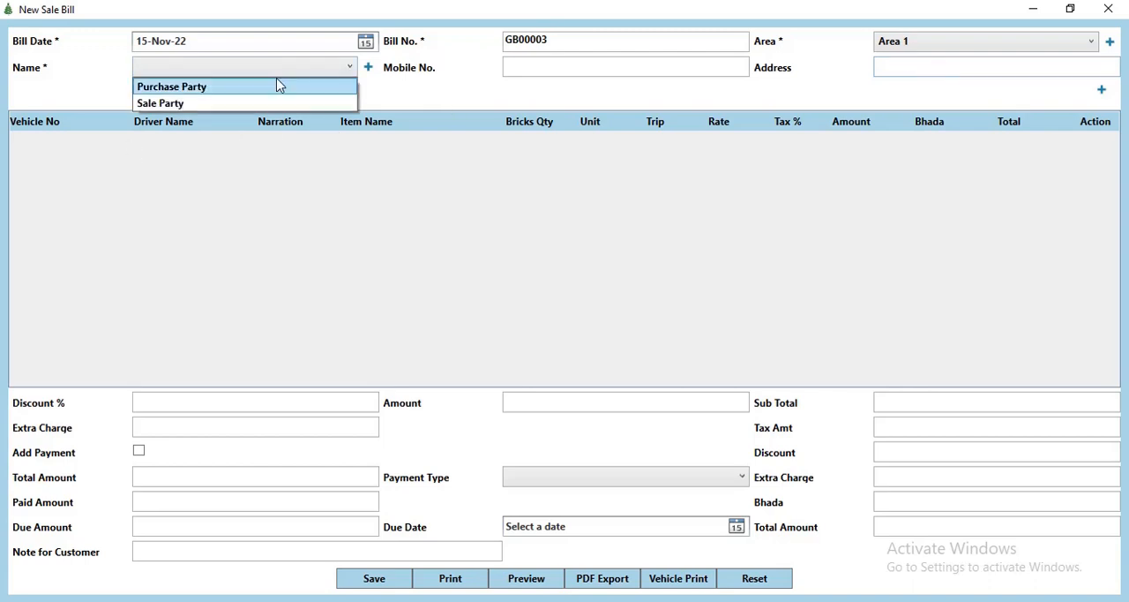
{"action": "left_click", "coordinate": [217, 105]}
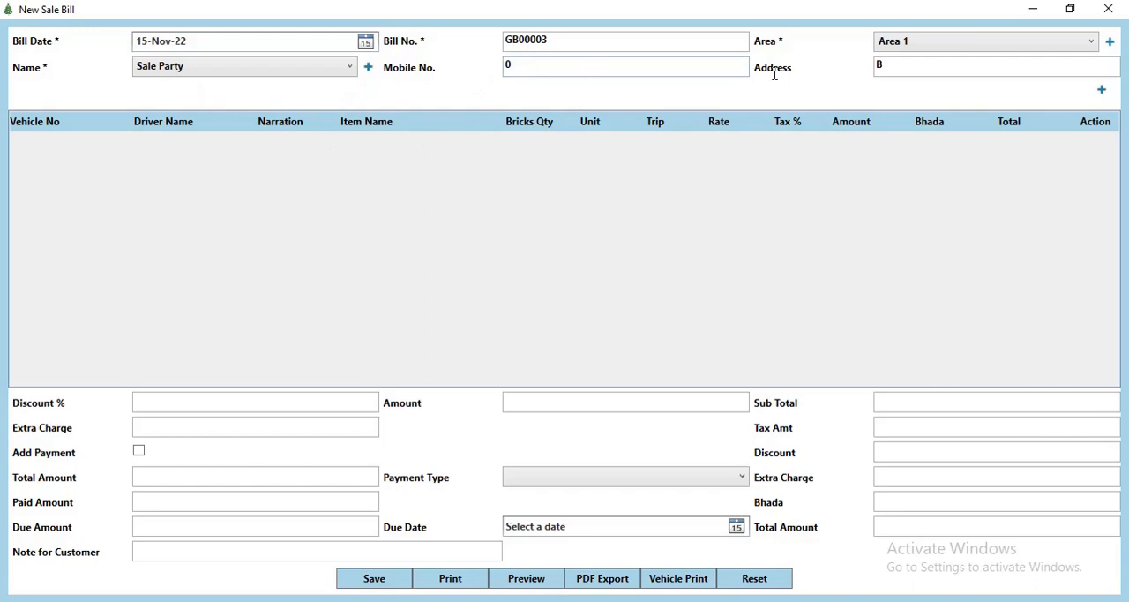
Step: Add an item row to the GST bill with vehicle 4873, driver name Driver 1 and narration Abc
{"action": "left_click", "coordinate": [1102, 90]}
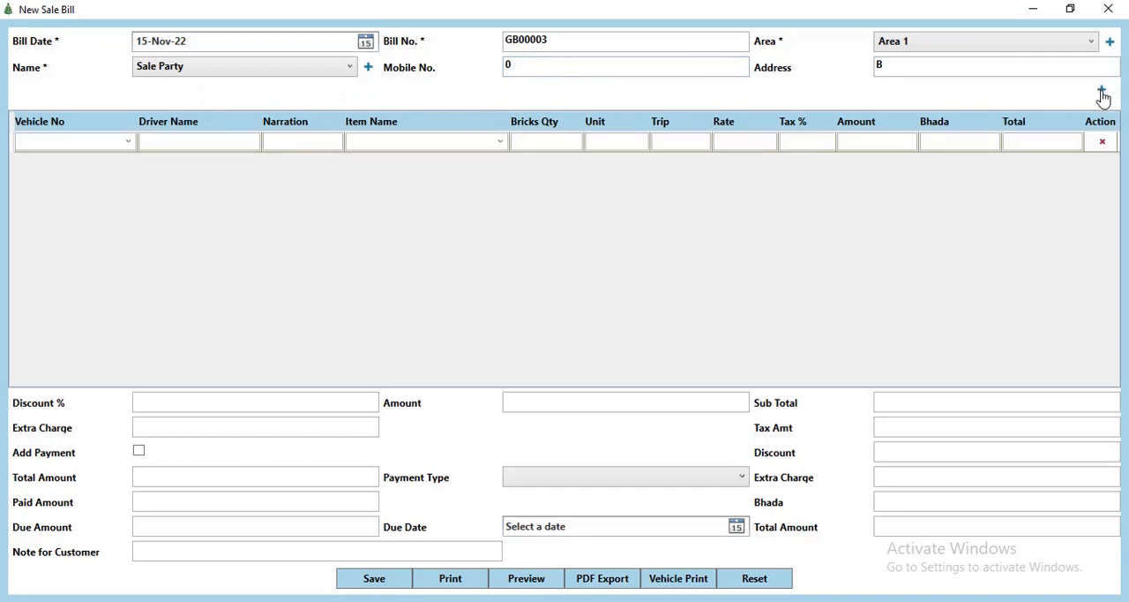
{"action": "left_click", "coordinate": [128, 142]}
{"action": "left_click", "coordinate": [46, 193]}
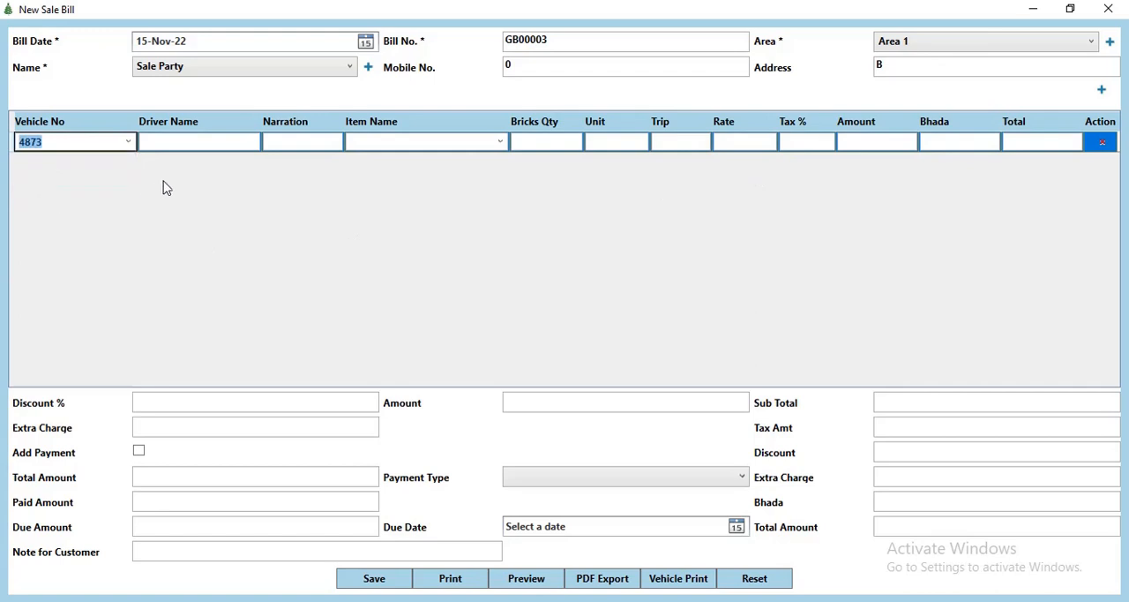
{"action": "left_click", "coordinate": [200, 150]}
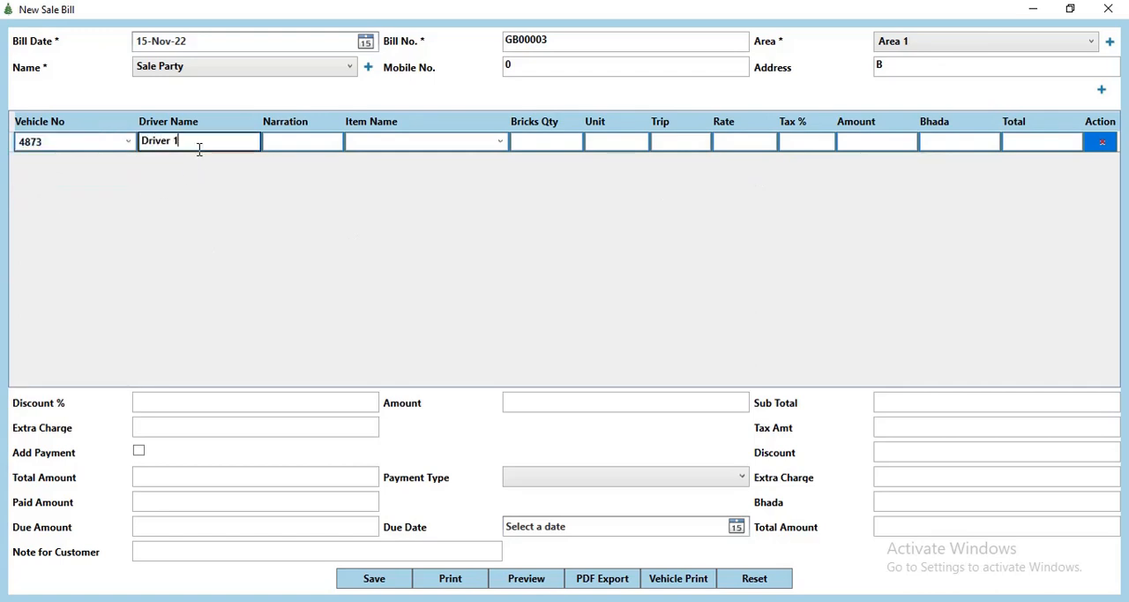
{"action": "key", "text": "Tab"}
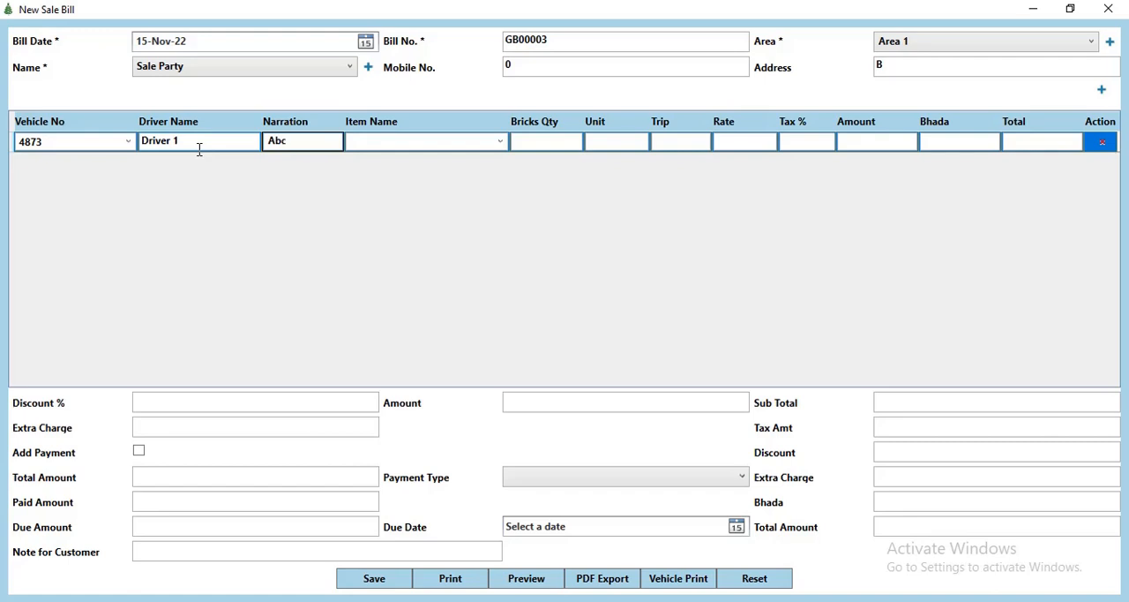
{"action": "key", "text": "Tab"}
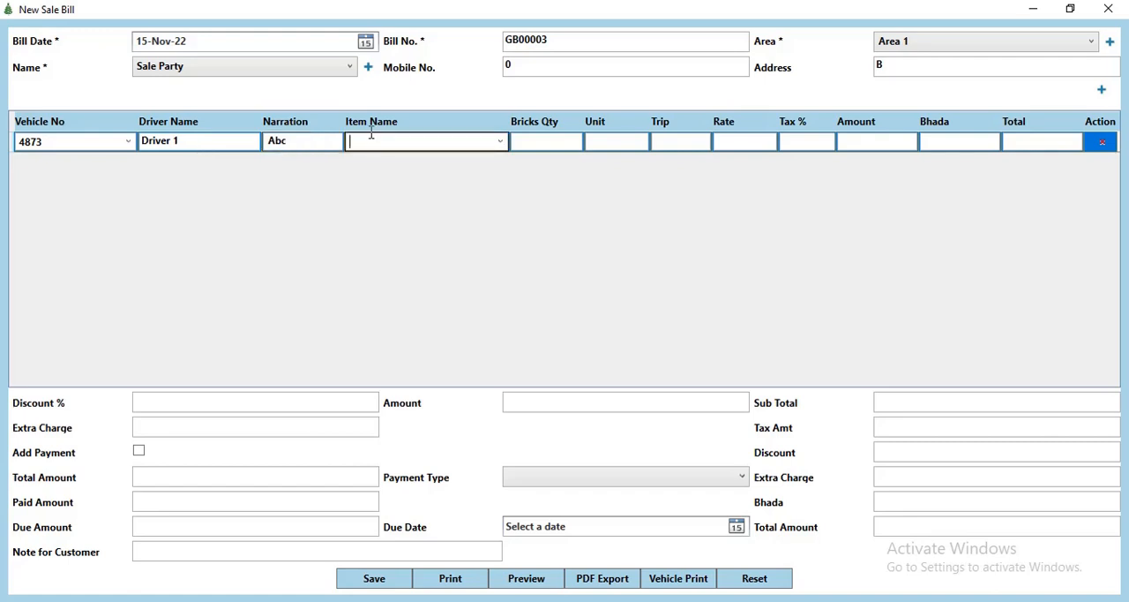
Step: Set the row's item to Bricks 2 with 1 trip and 5% tax
{"action": "left_click", "coordinate": [499, 147]}
{"action": "left_click", "coordinate": [413, 179]}
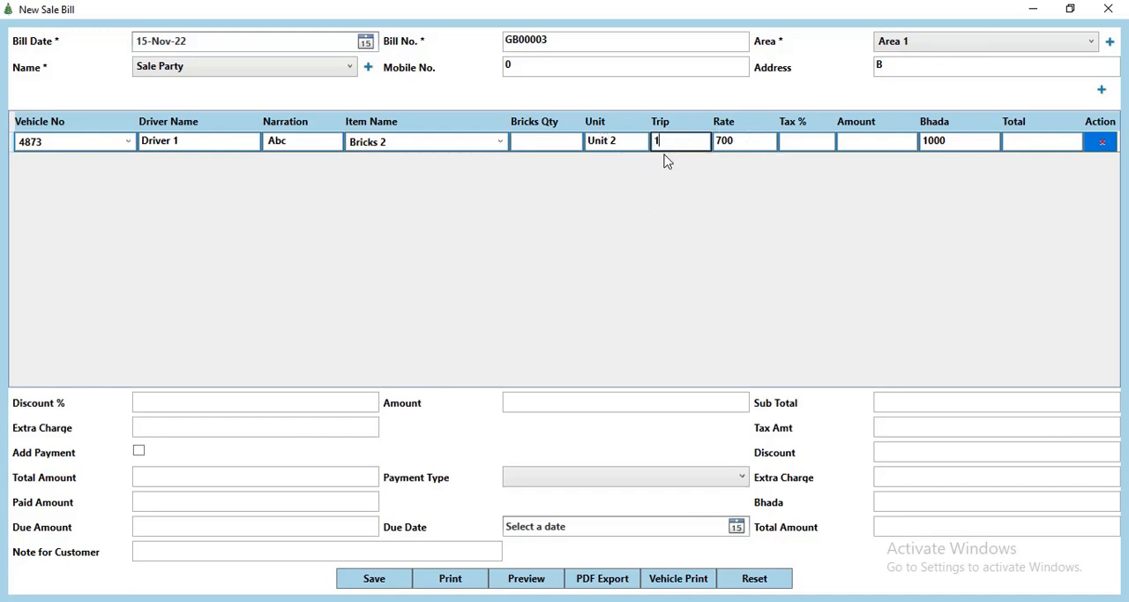
{"action": "key", "text": "Tab"}
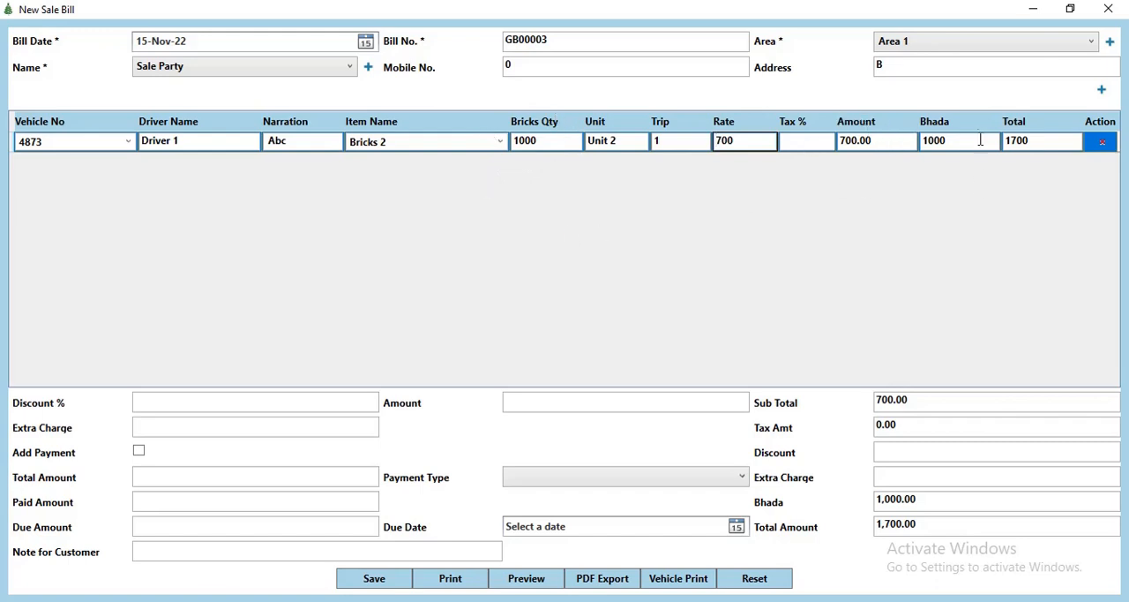
{"action": "left_click", "coordinate": [814, 143]}
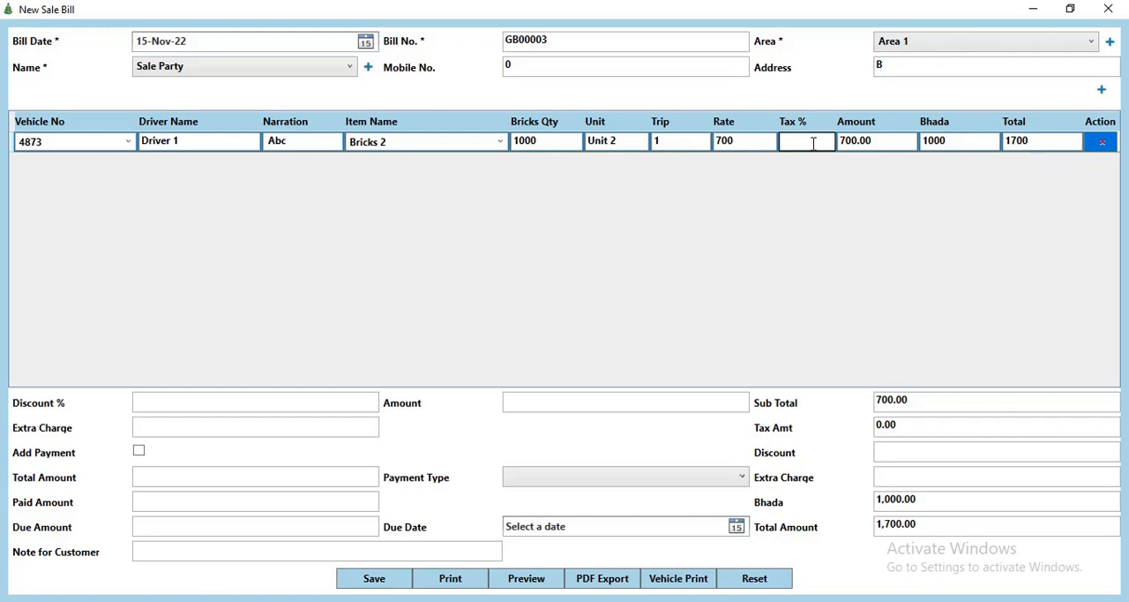
{"action": "key", "text": "Tab"}
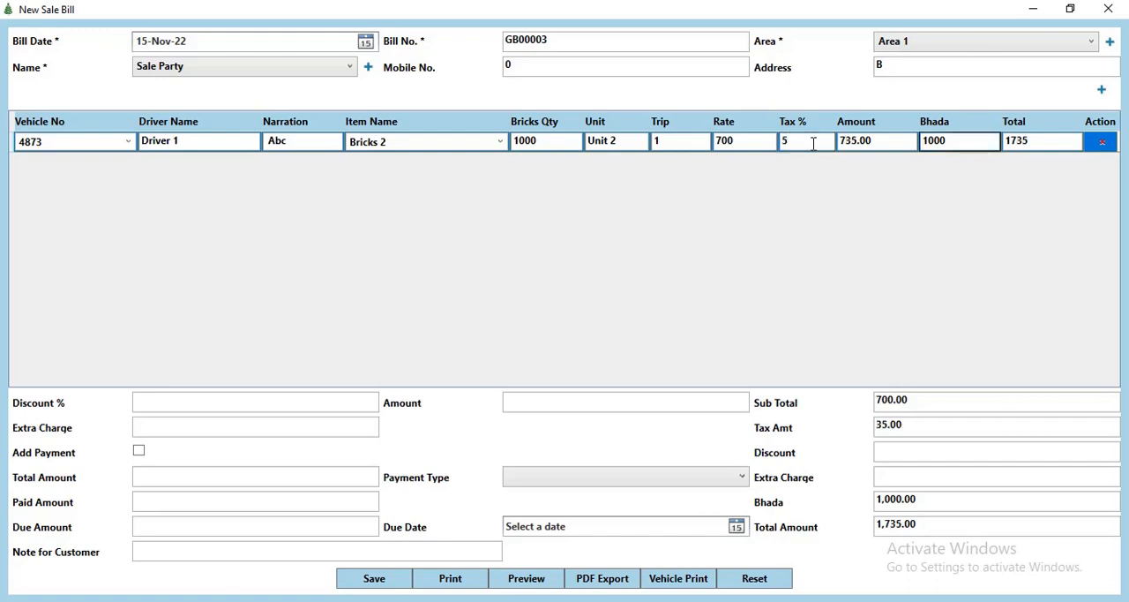
{"action": "key", "text": "Tab"}
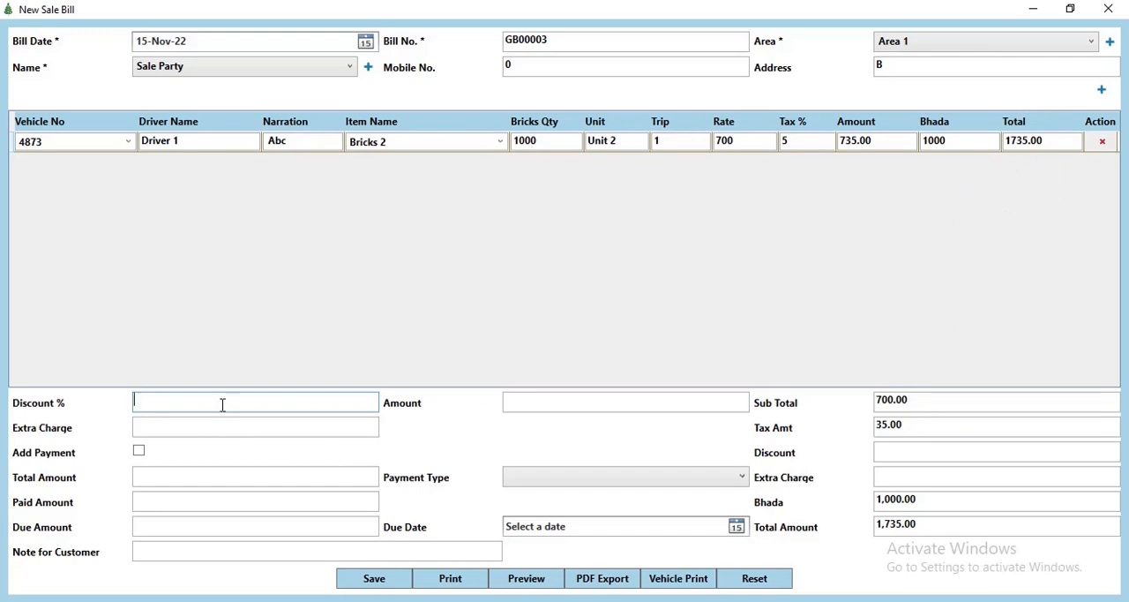
Step: Give the GST bill a discount amount of 100 and an extra charge of 50
{"action": "left_click", "coordinate": [548, 404]}
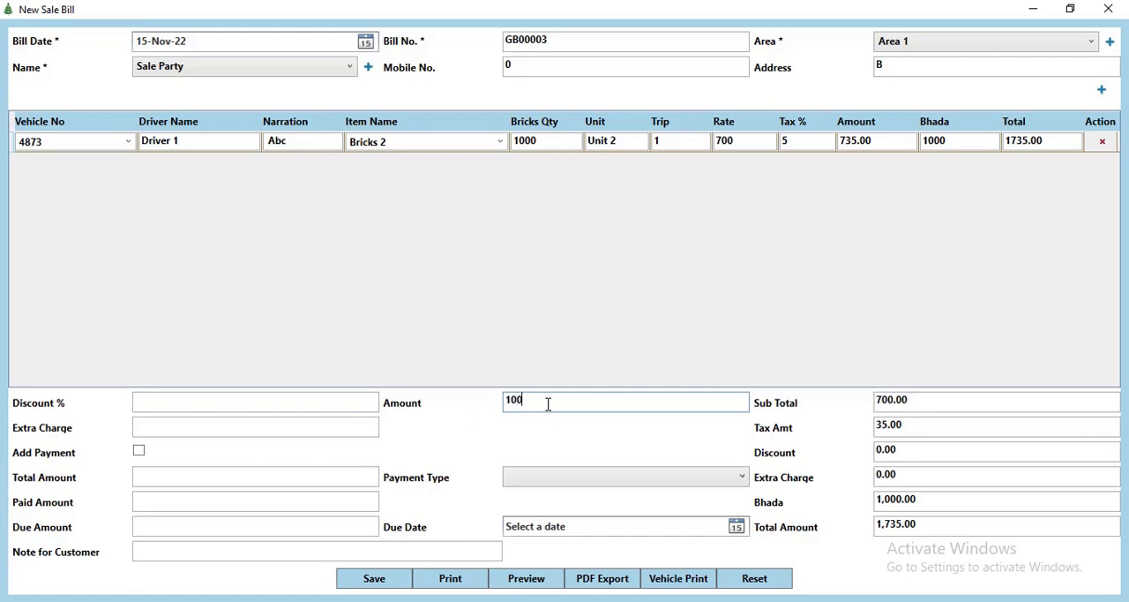
{"action": "key", "text": "Tab"}
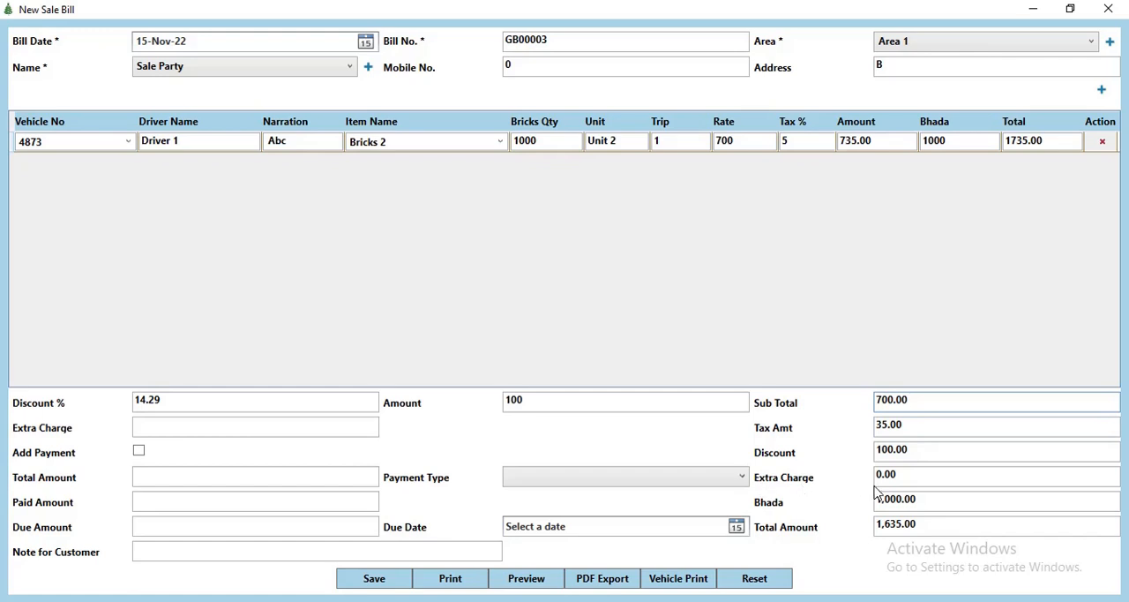
{"action": "left_click", "coordinate": [272, 433]}
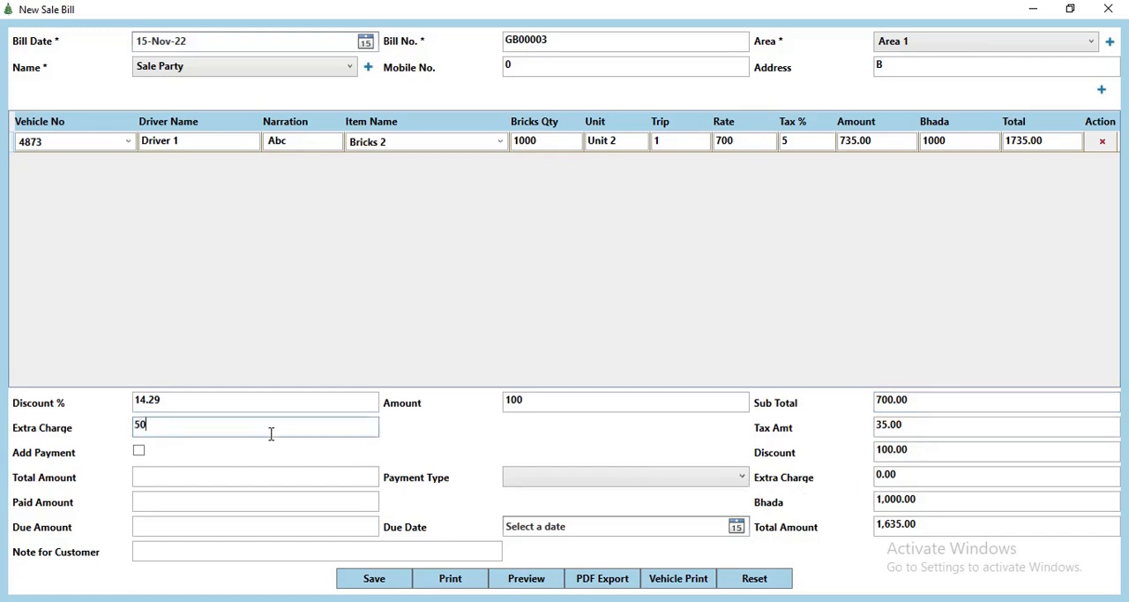
{"action": "key", "text": "Tab"}
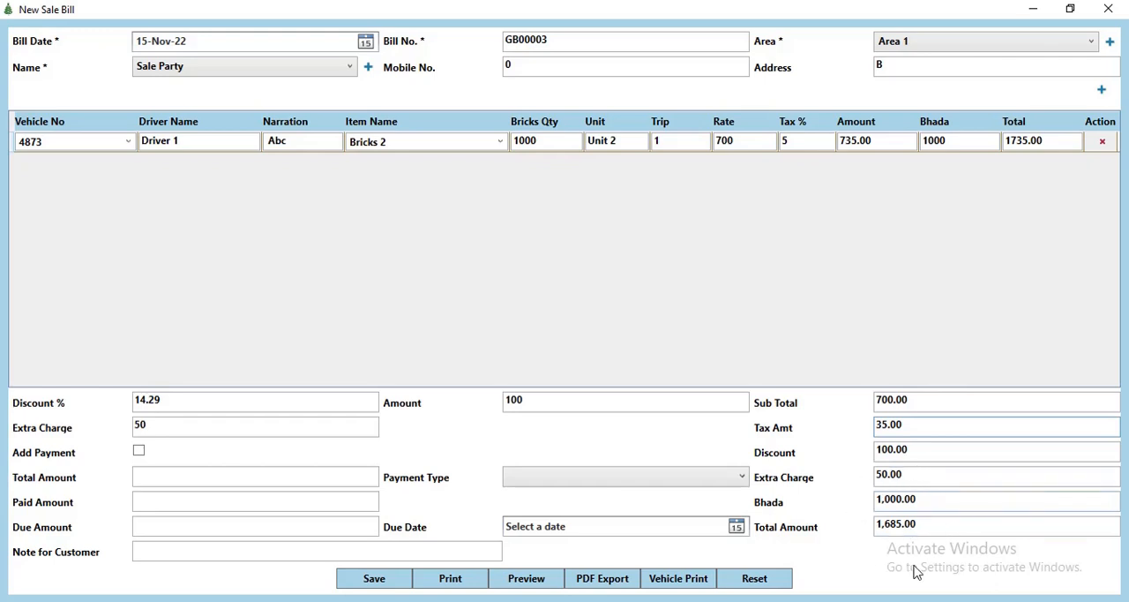
Step: Add a payment to the GST bill with payment type Credit and due date 19-Nov-22, leaving the customer note empty
{"action": "left_click", "coordinate": [139, 452]}
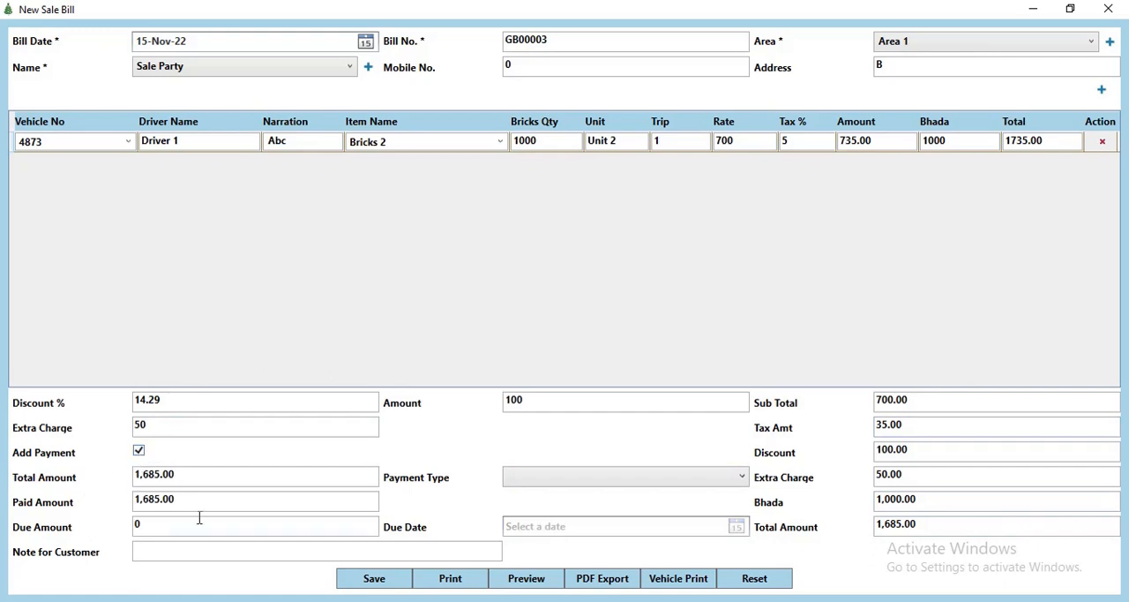
{"action": "left_click", "coordinate": [538, 477]}
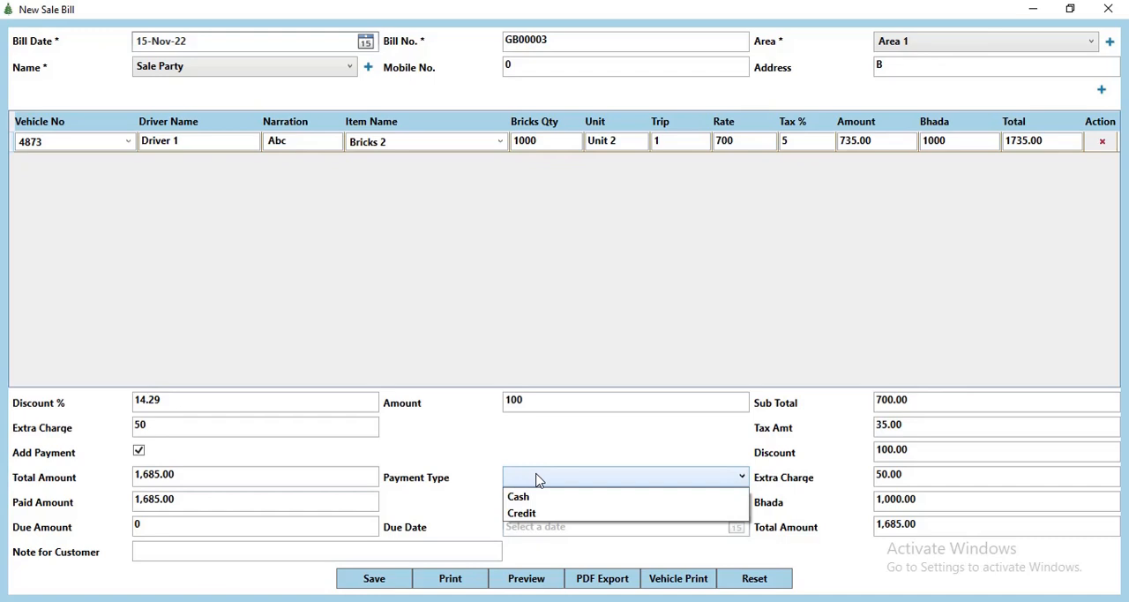
{"action": "left_click", "coordinate": [540, 513]}
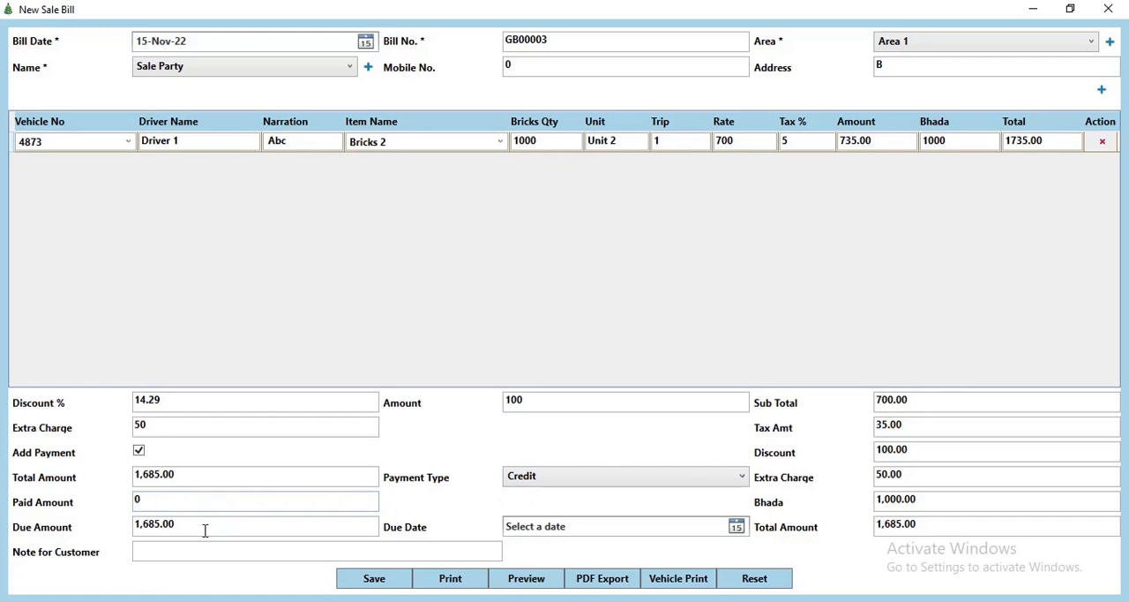
{"action": "left_click", "coordinate": [737, 526]}
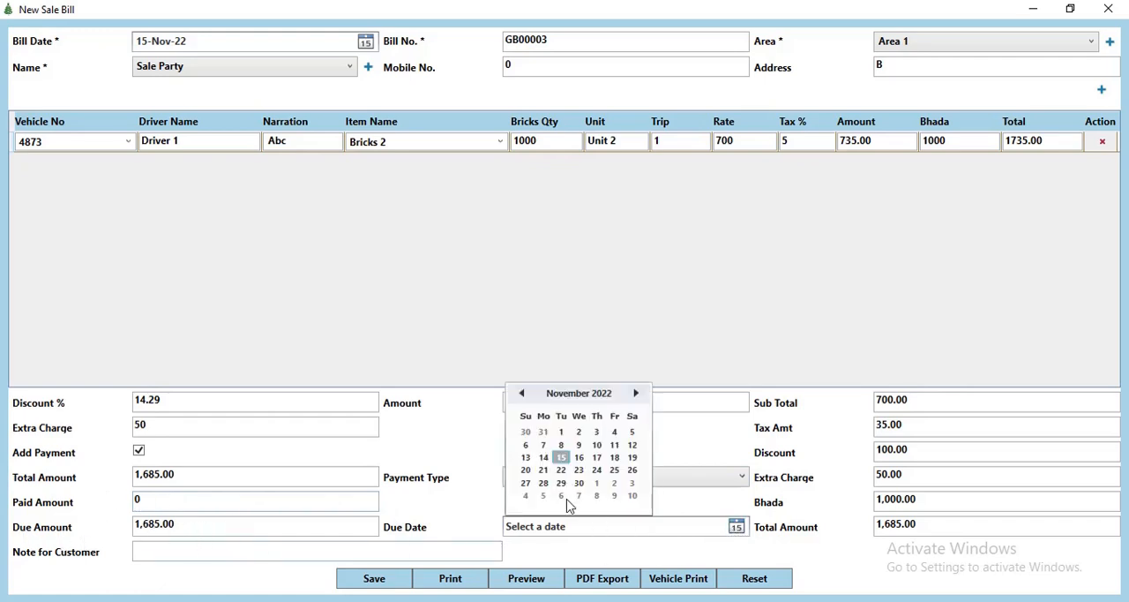
{"action": "left_click", "coordinate": [631, 457]}
{"action": "left_click", "coordinate": [145, 552]}
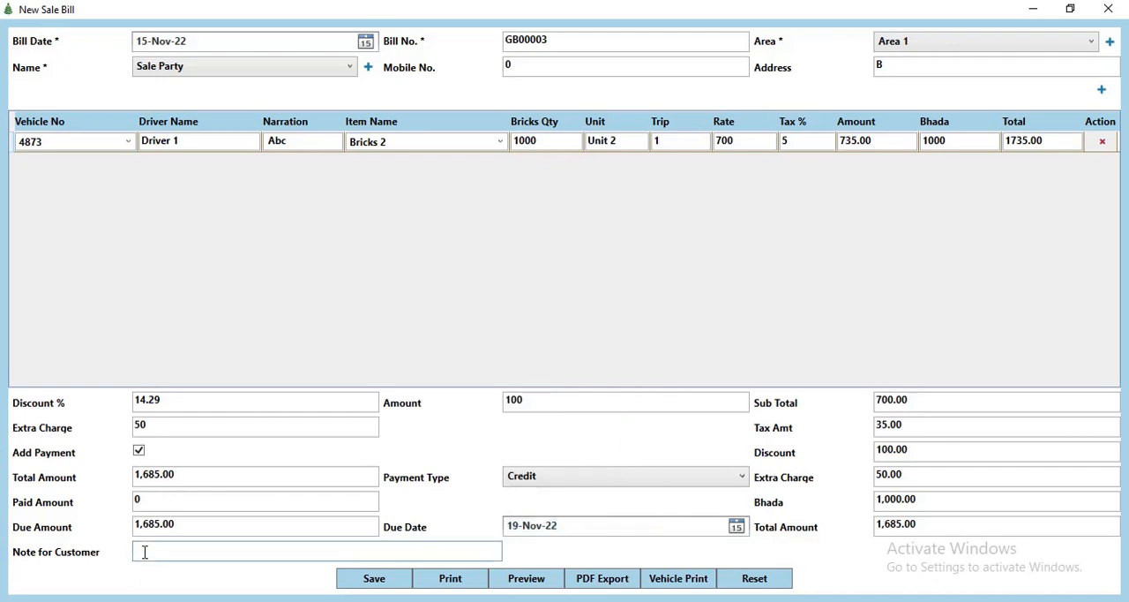
Step: Save the new GST bill, then close the bill and the GST bill record list
{"action": "left_click", "coordinate": [356, 578]}
{"action": "left_click", "coordinate": [643, 368]}
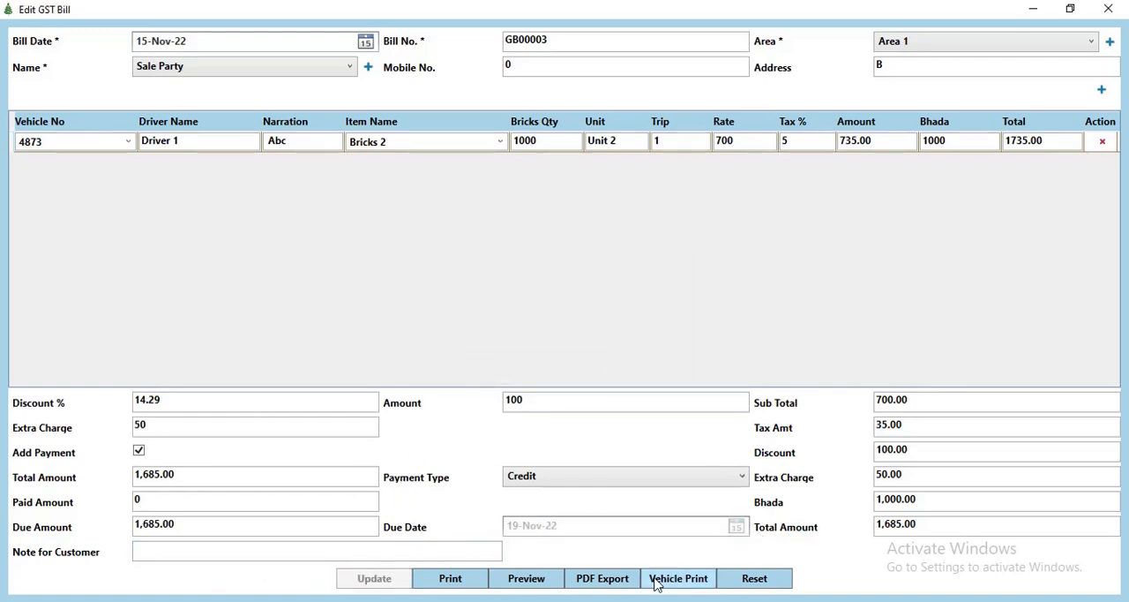
{"action": "left_click", "coordinate": [1110, 8]}
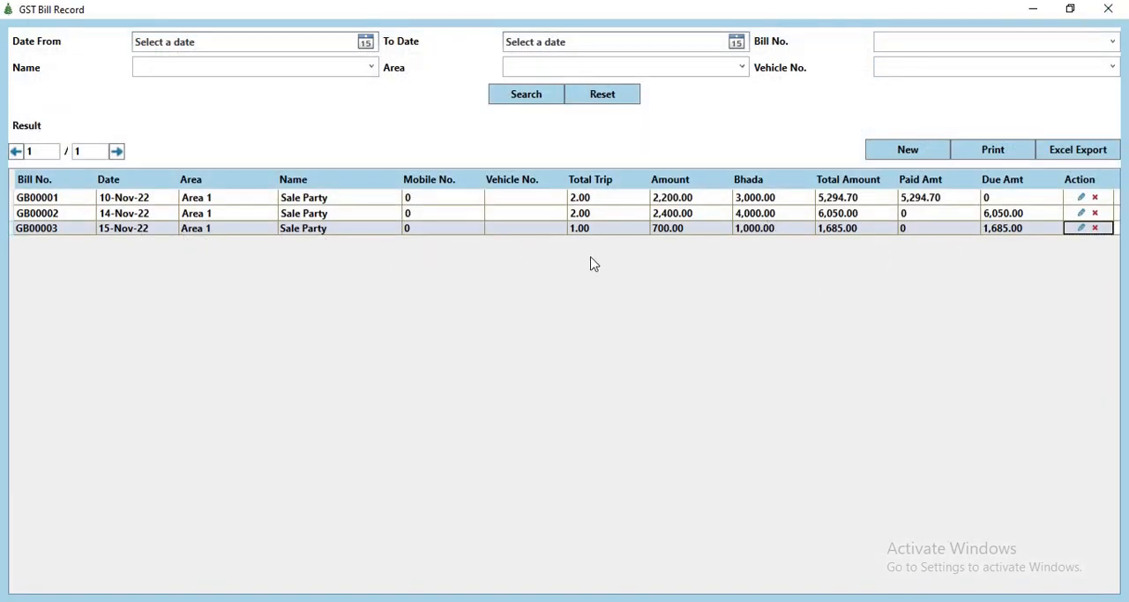
{"action": "left_click", "coordinate": [1108, 8]}
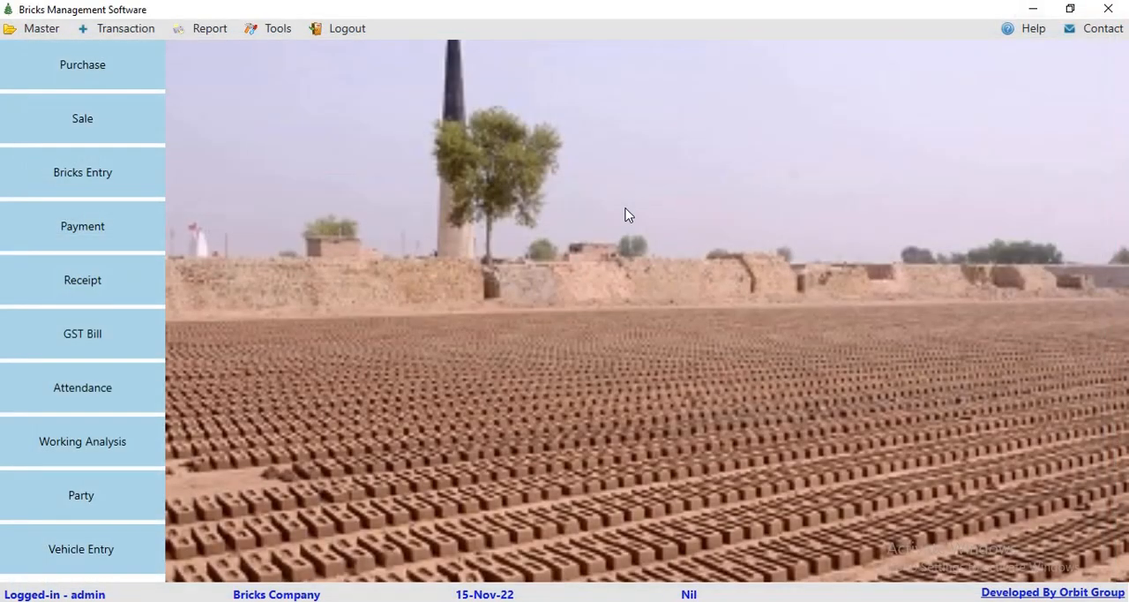
Step: Start a new attendance entry and load the November 2022 sheet for type Staff
{"action": "left_click", "coordinate": [119, 28]}
{"action": "left_click", "coordinate": [134, 161]}
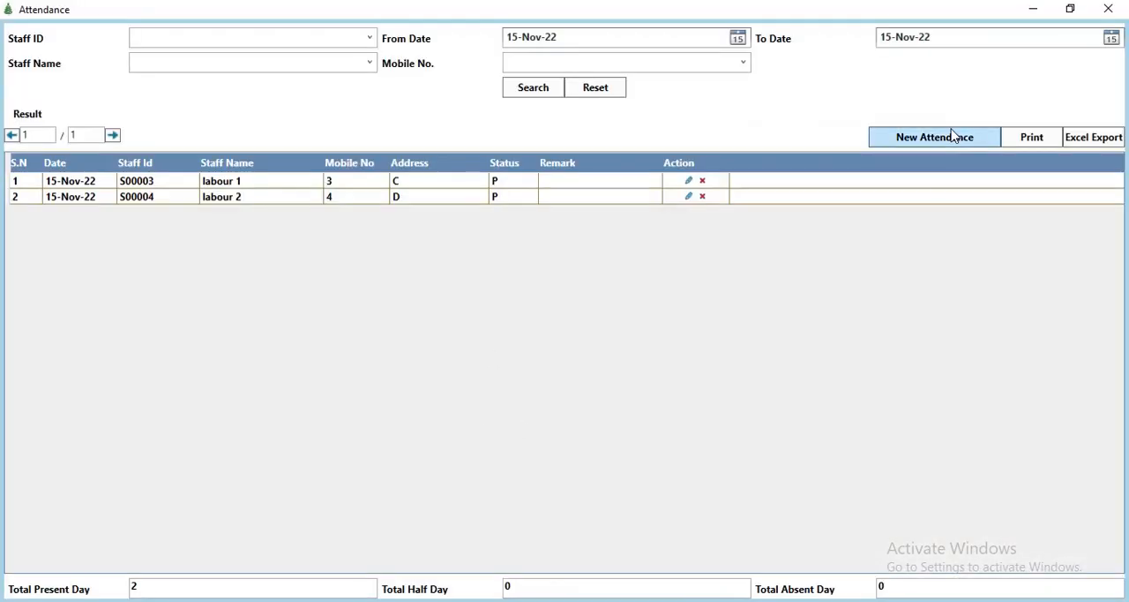
{"action": "left_click", "coordinate": [953, 137]}
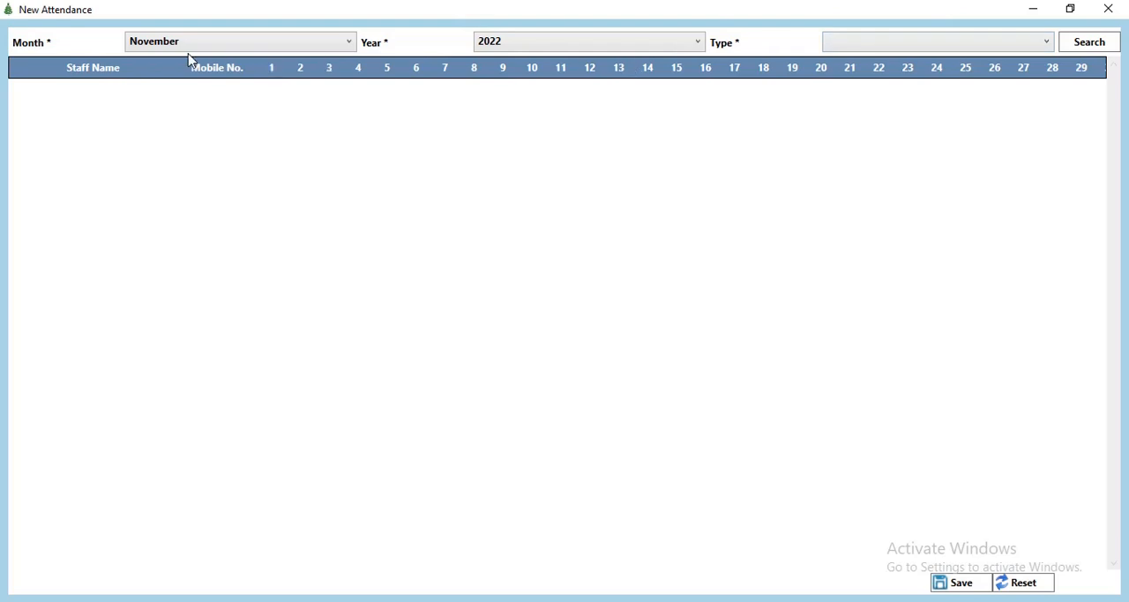
{"action": "left_click", "coordinate": [870, 43]}
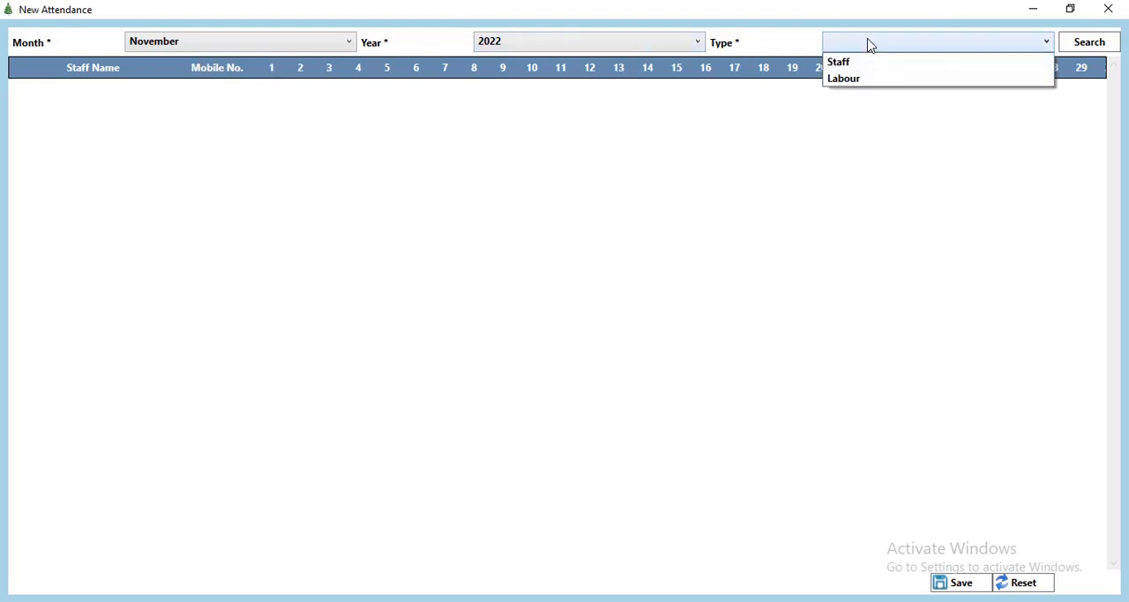
{"action": "left_click", "coordinate": [860, 62]}
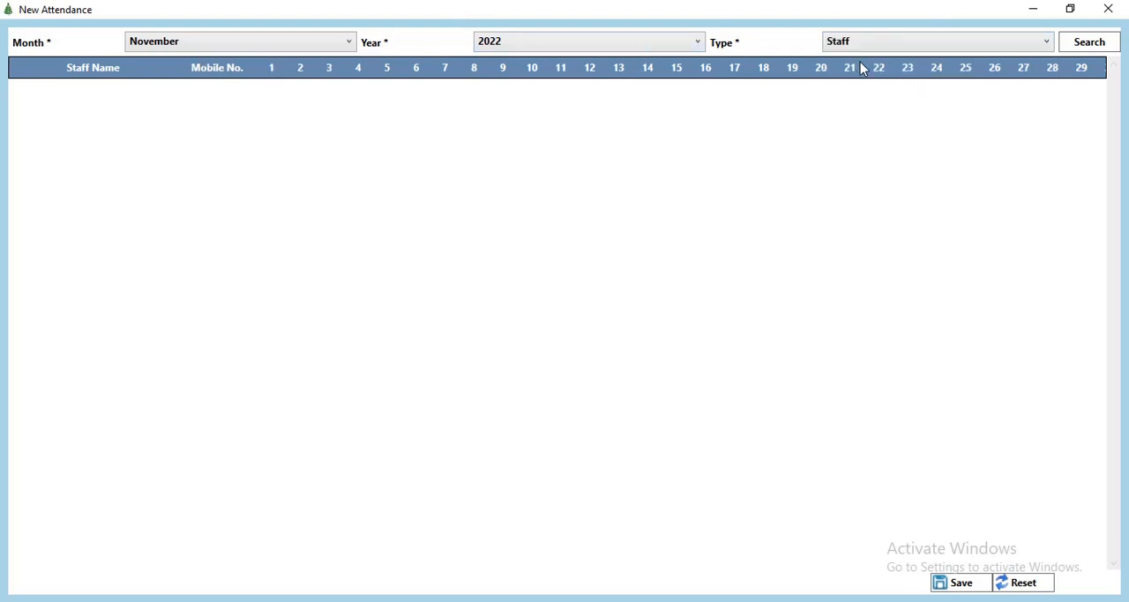
{"action": "left_click", "coordinate": [1073, 43]}
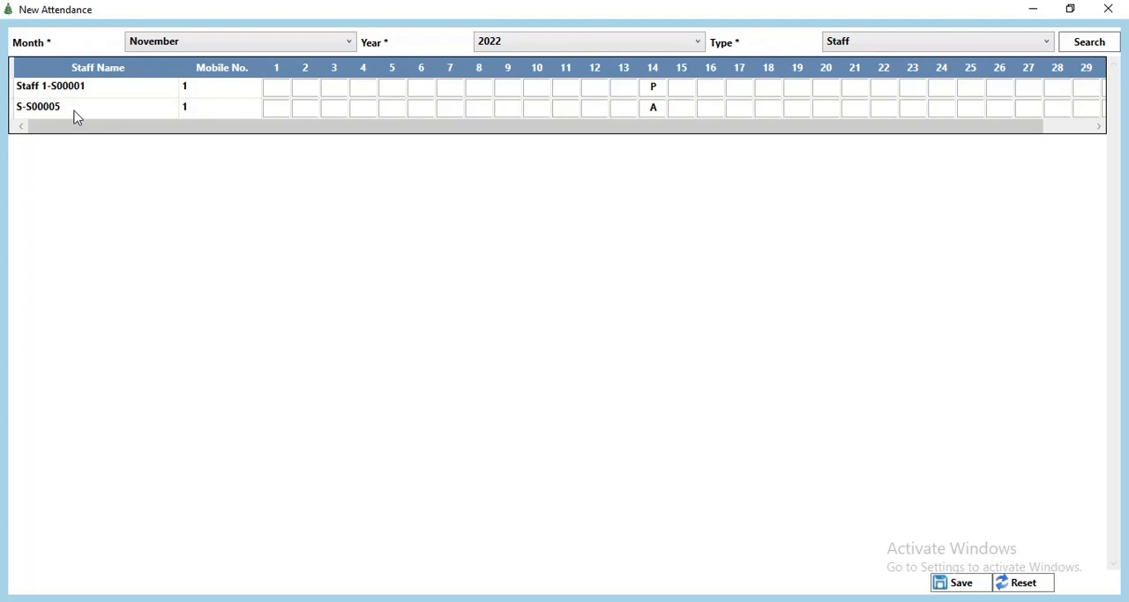
Step: For day 15, mark Staff 1 as P and staff member S as A with the remark Absent
{"action": "left_click", "coordinate": [682, 88]}
{"action": "type", "text": "P"}
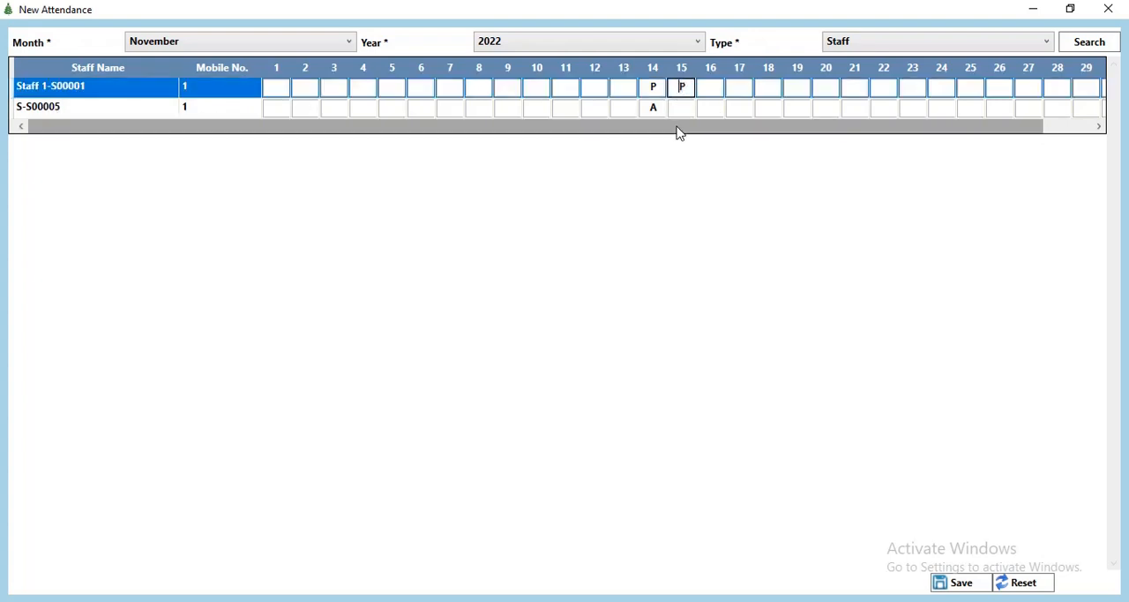
{"action": "left_click", "coordinate": [688, 106]}
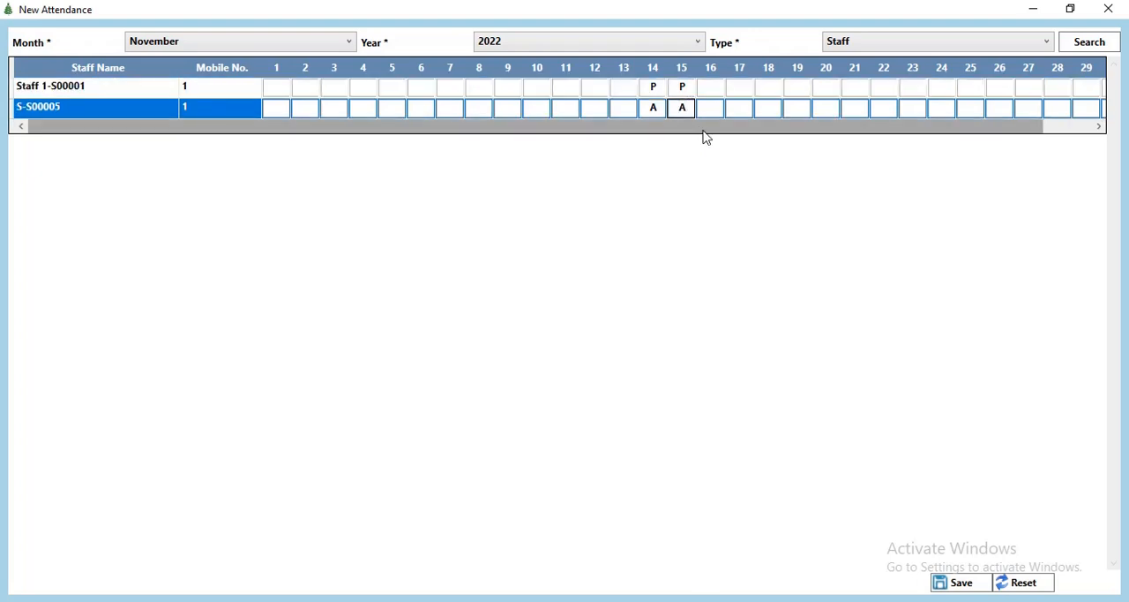
{"action": "key", "text": "Return"}
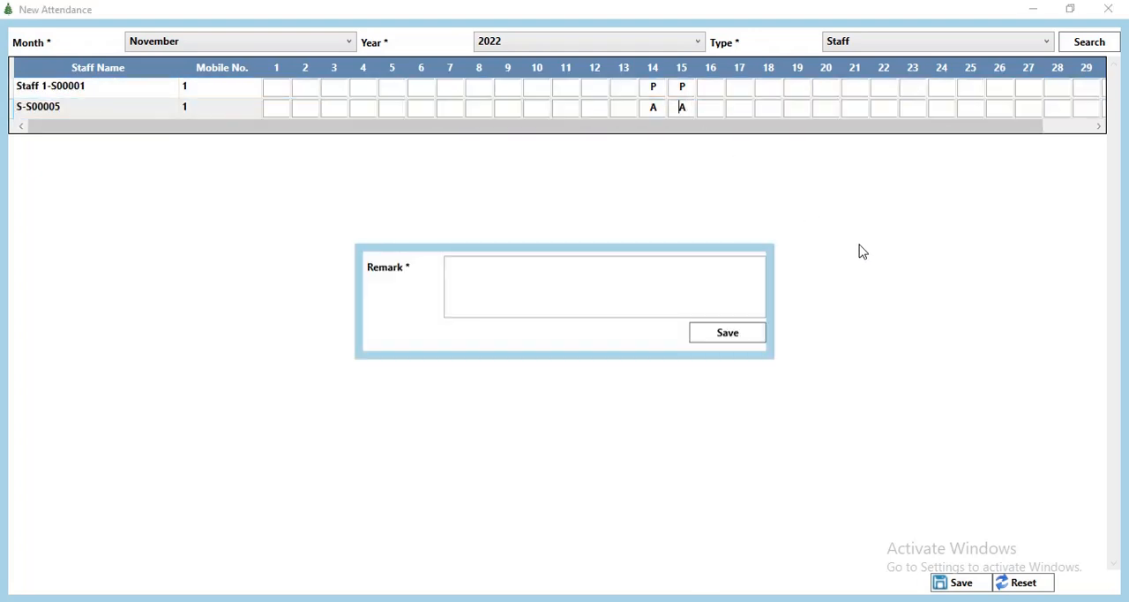
{"action": "left_click", "coordinate": [500, 285]}
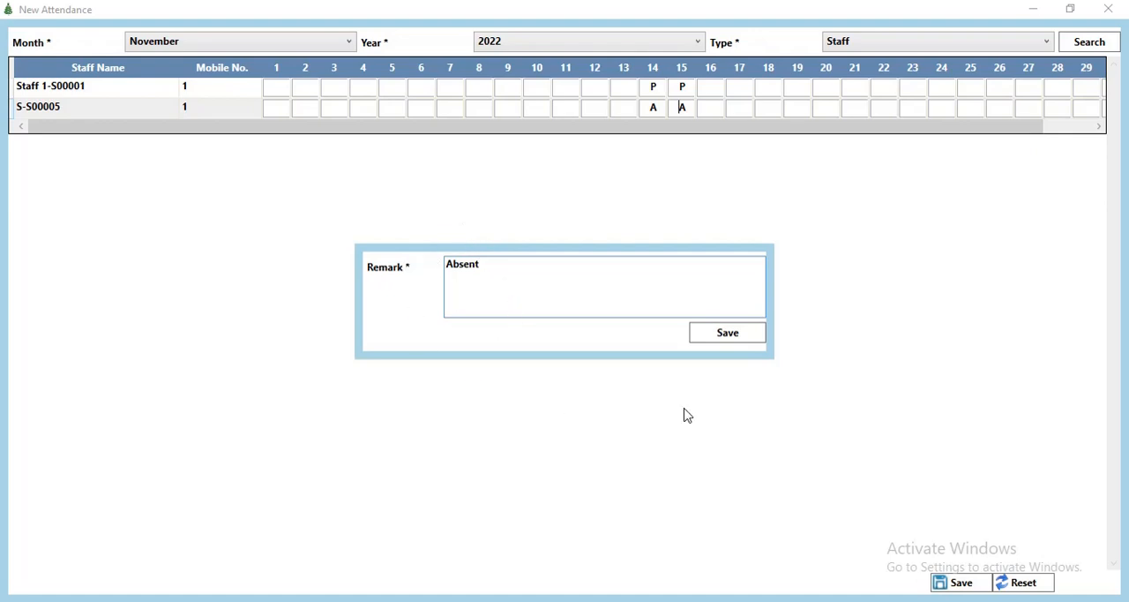
{"action": "left_click", "coordinate": [747, 336]}
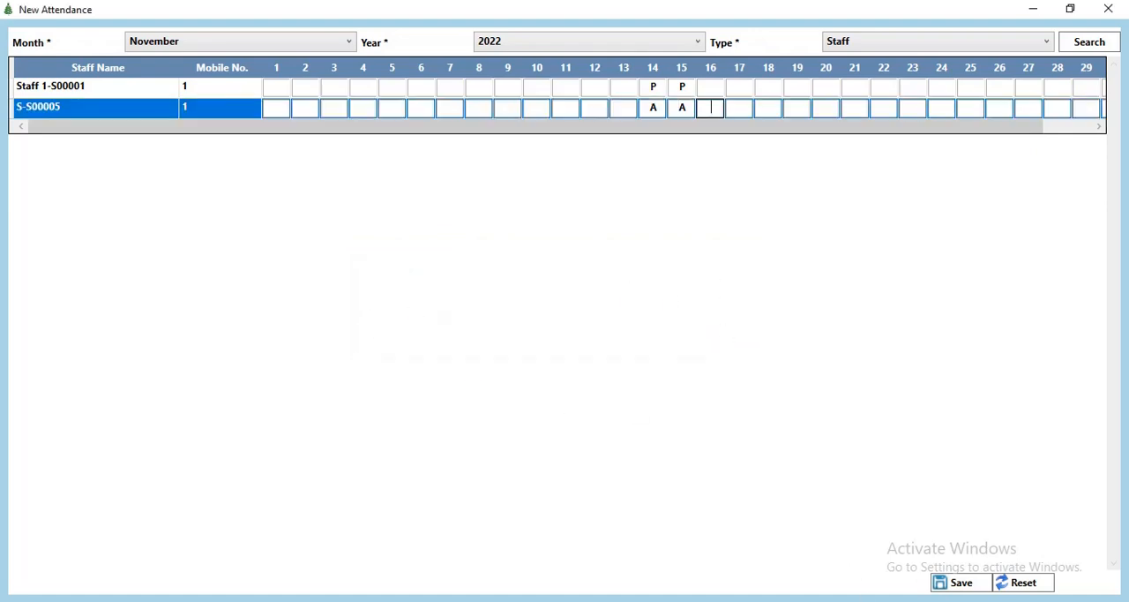
Step: Save the staff attendance, reset the attendance list to refresh its records, and close it
{"action": "left_click", "coordinate": [959, 584]}
{"action": "left_click", "coordinate": [632, 366]}
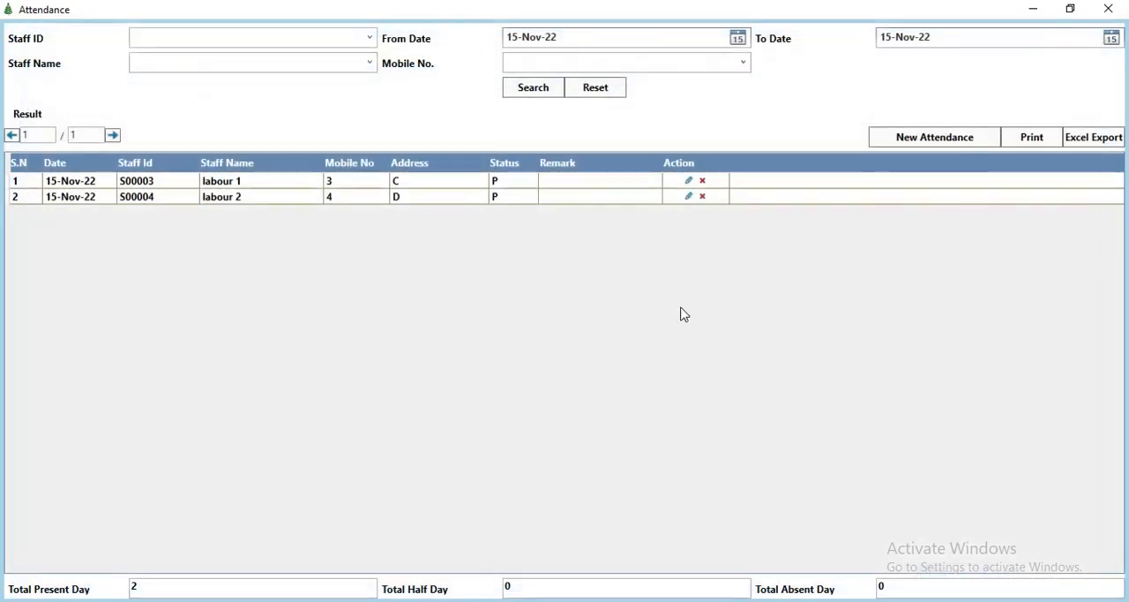
{"action": "left_click", "coordinate": [593, 85]}
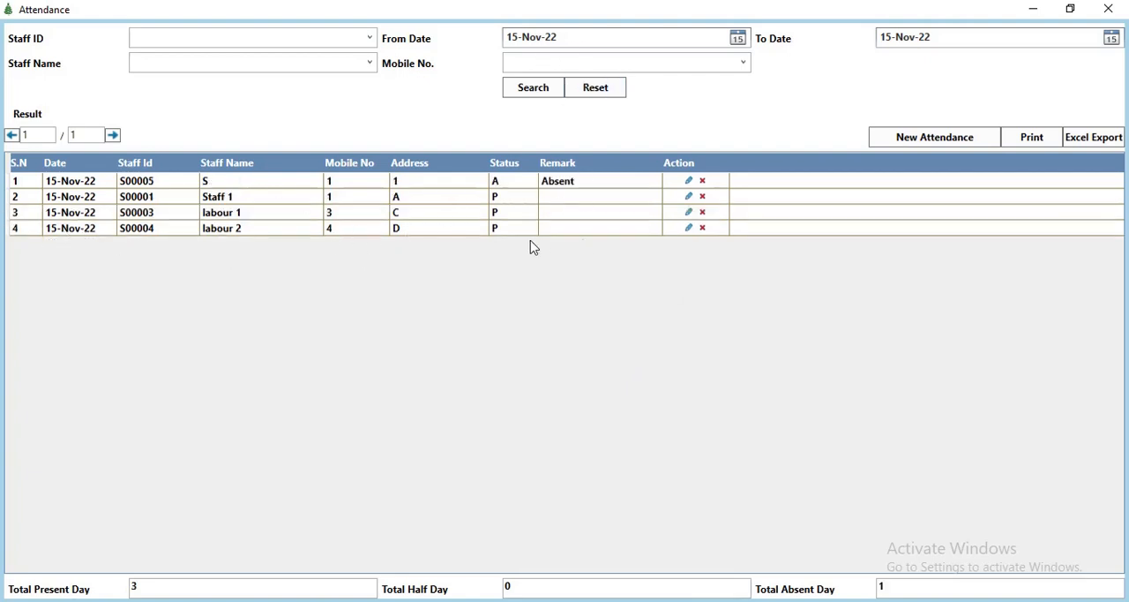
{"action": "left_click", "coordinate": [1108, 9]}
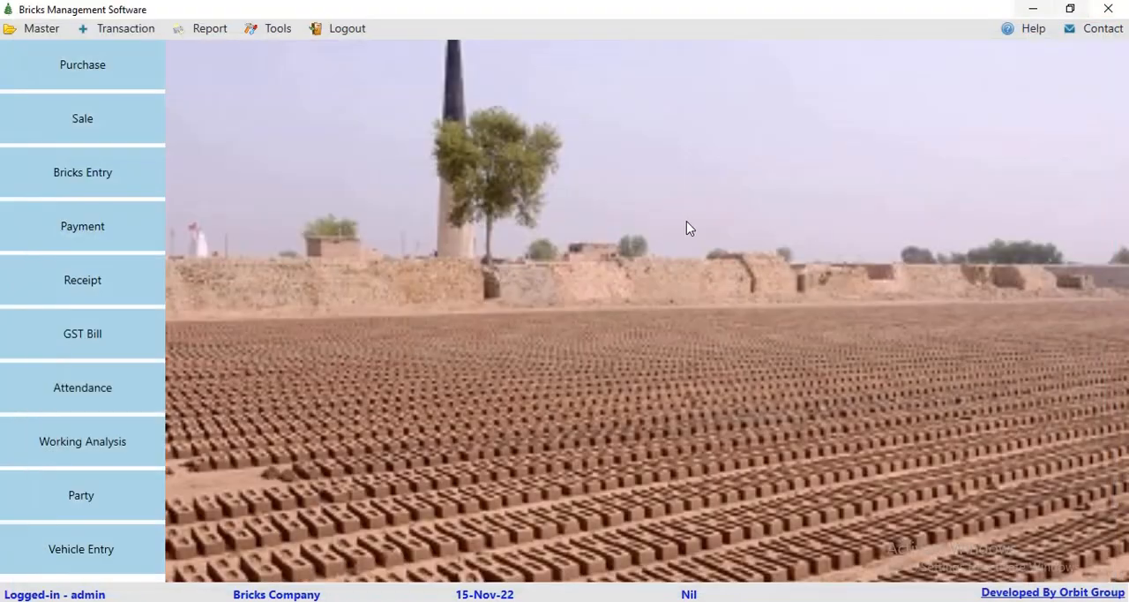
Step: View the Working Analysis report for 01-Nov-22 to 15-Nov-22 across all labourers, then close it
{"action": "left_click", "coordinate": [210, 30]}
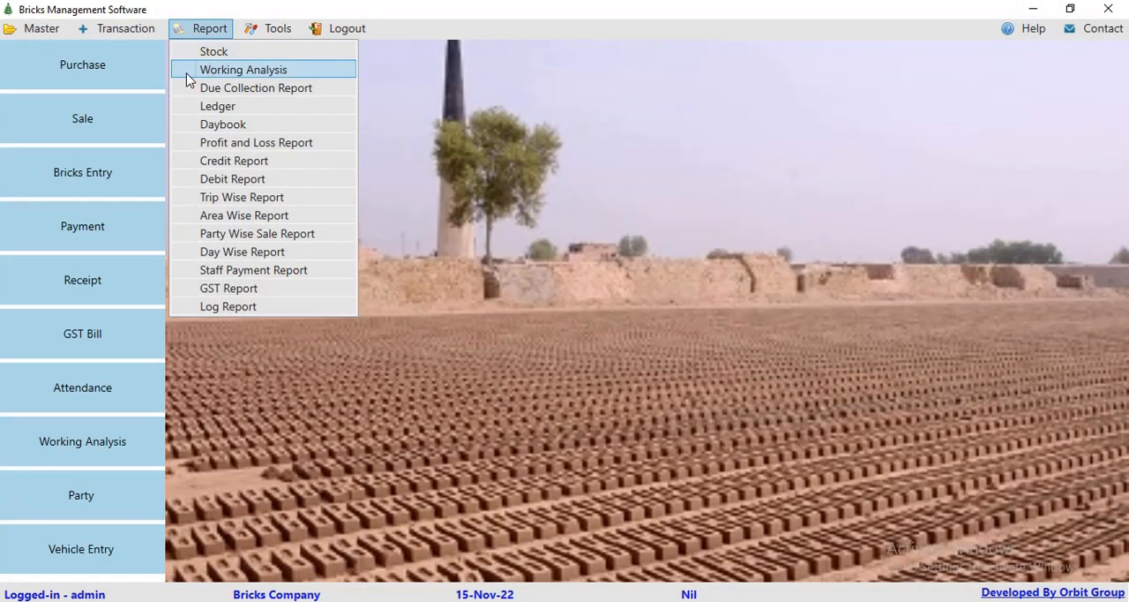
{"action": "left_click", "coordinate": [268, 72]}
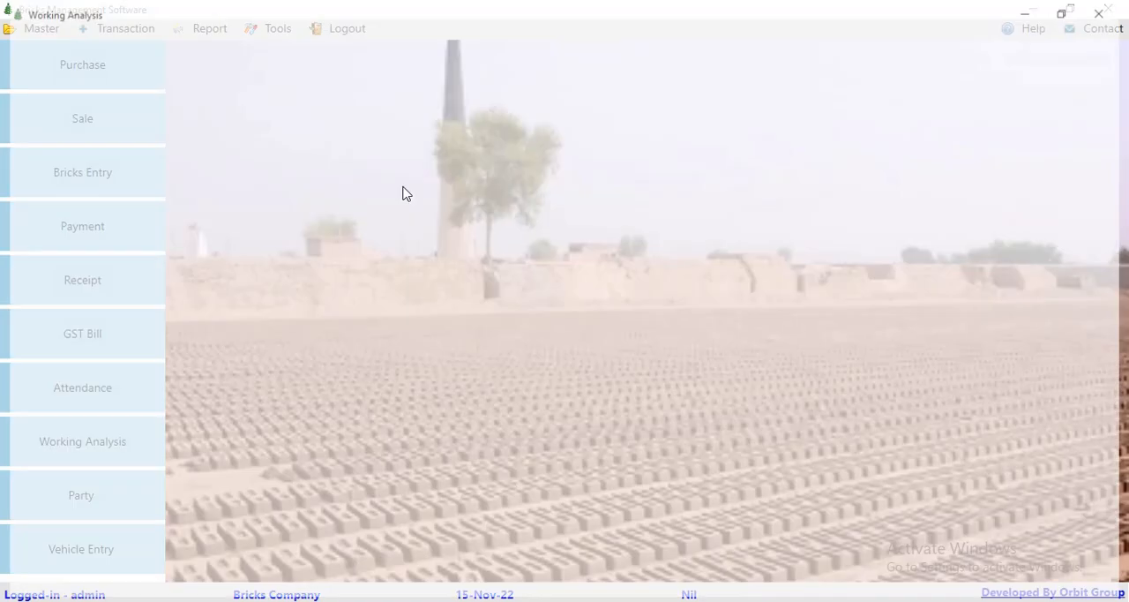
{"action": "left_click", "coordinate": [365, 43]}
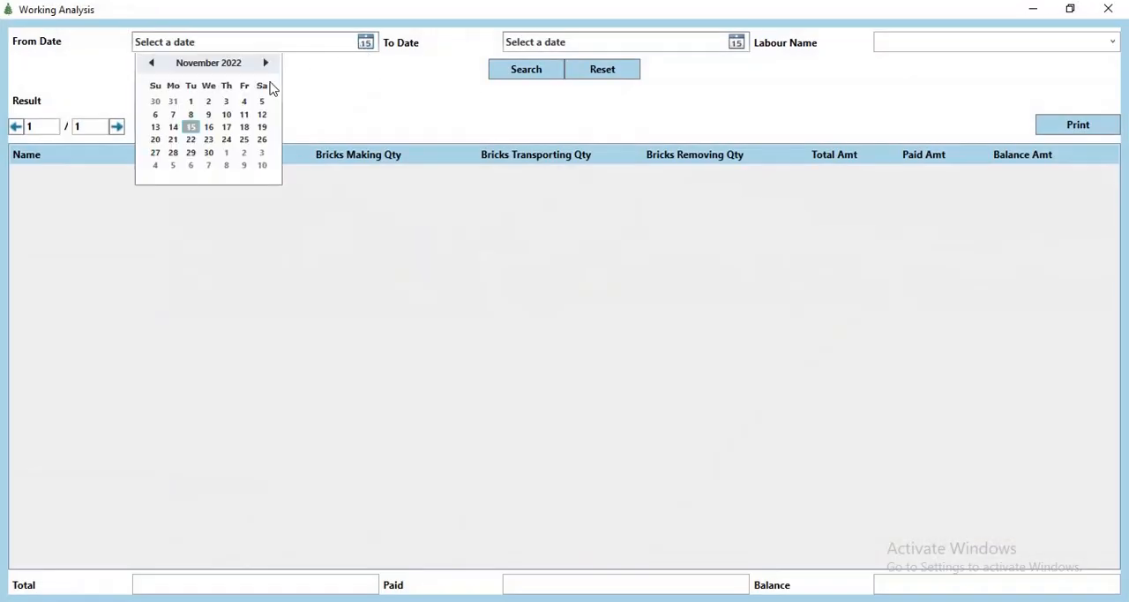
{"action": "left_click", "coordinate": [193, 102]}
{"action": "left_click", "coordinate": [736, 41]}
{"action": "left_click", "coordinate": [563, 130]}
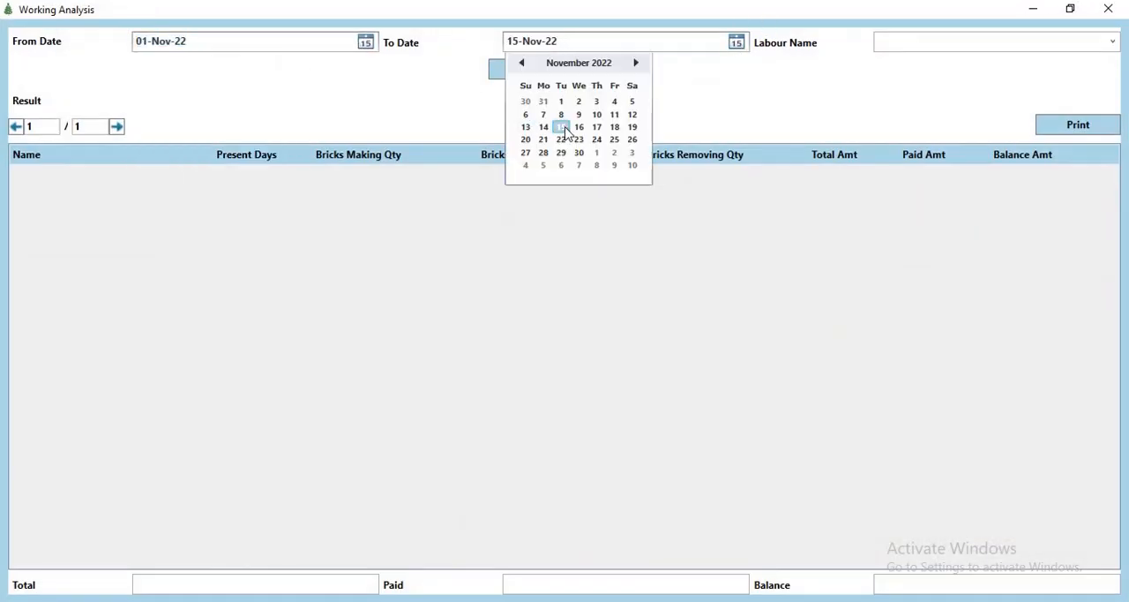
{"action": "left_click", "coordinate": [554, 76]}
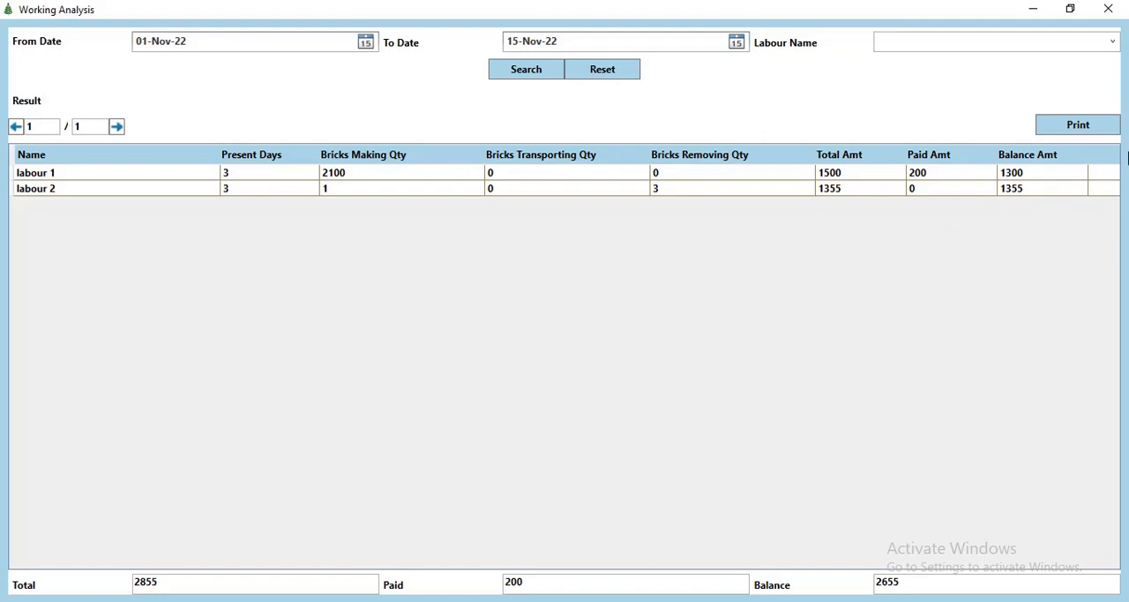
{"action": "left_click", "coordinate": [1108, 9]}
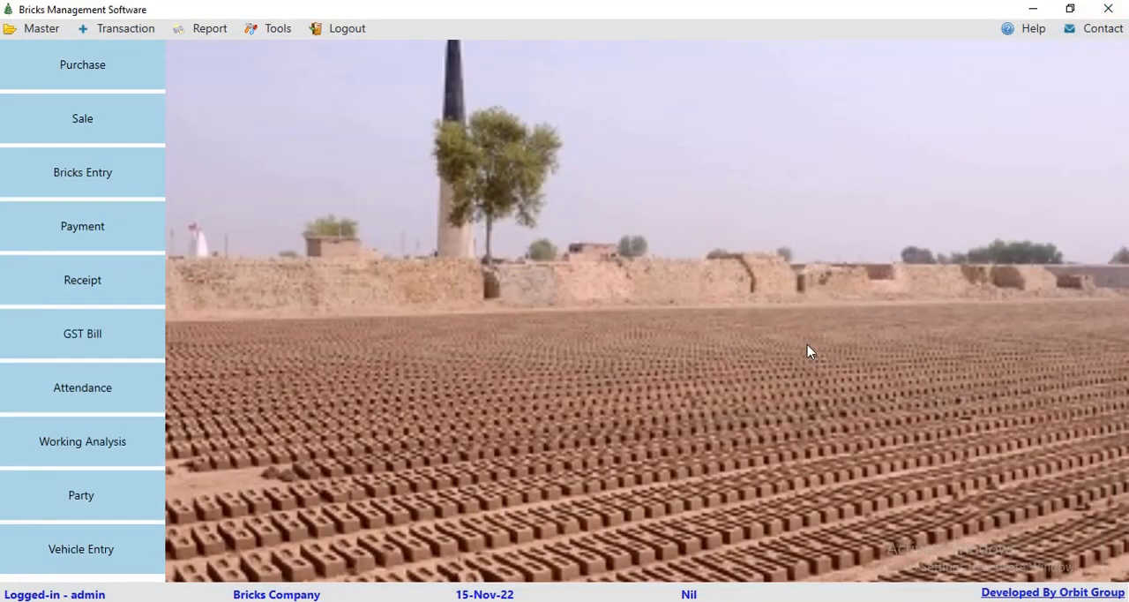
Step: View the Credit Report for 08-Nov-22 to 15-Nov-22, then close it
{"action": "left_click", "coordinate": [209, 29]}
{"action": "left_click", "coordinate": [210, 163]}
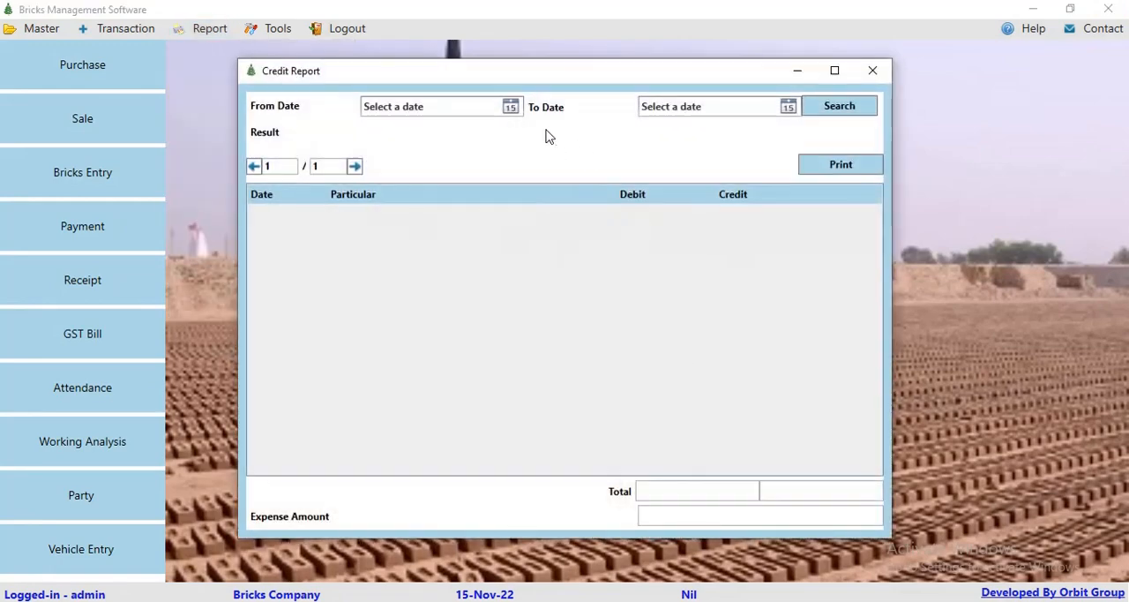
{"action": "left_click", "coordinate": [511, 107]}
{"action": "left_click", "coordinate": [420, 174]}
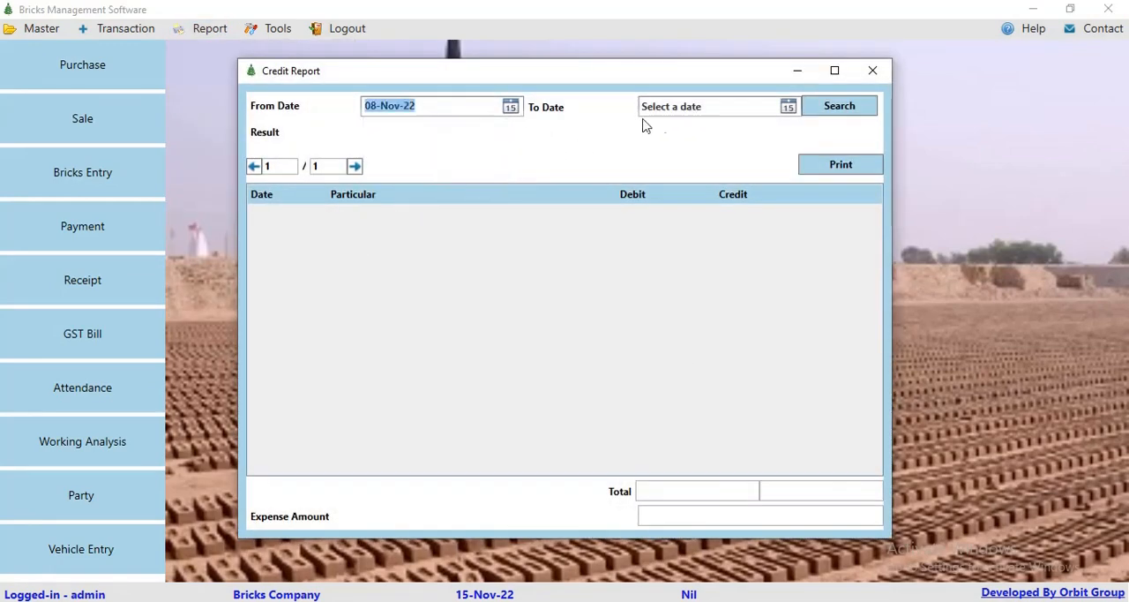
{"action": "left_click", "coordinate": [787, 107]}
{"action": "left_click", "coordinate": [697, 192]}
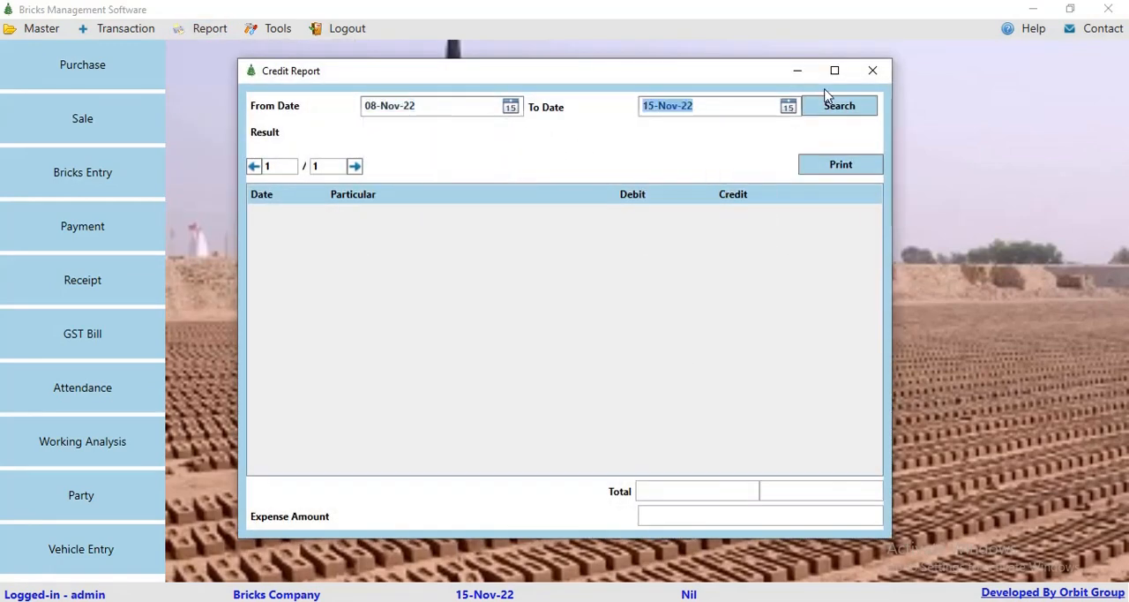
{"action": "left_click", "coordinate": [834, 106]}
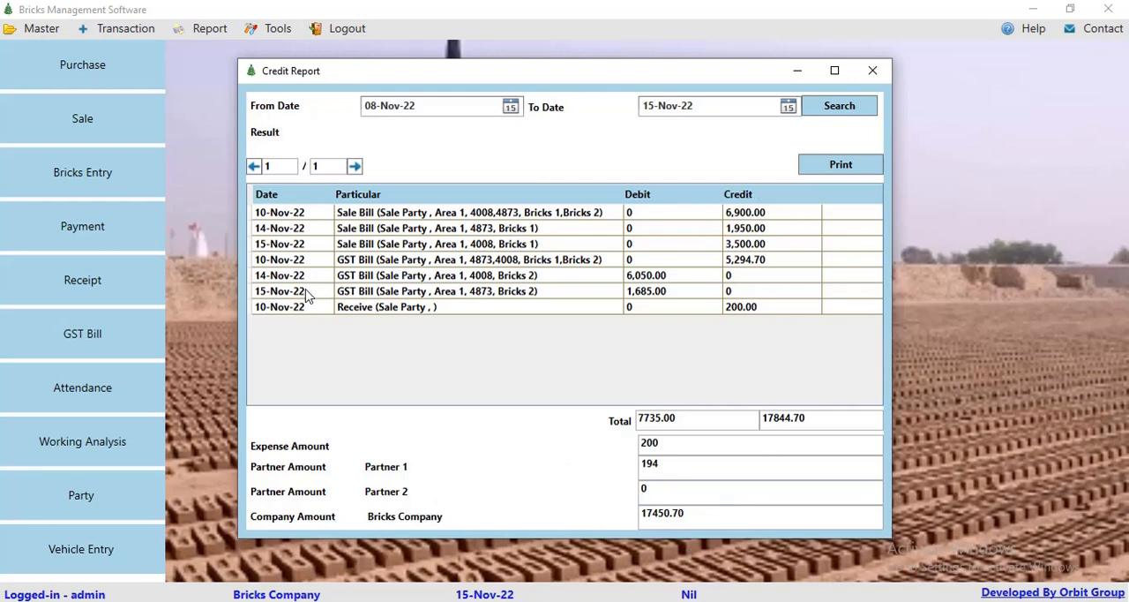
{"action": "left_click", "coordinate": [868, 74]}
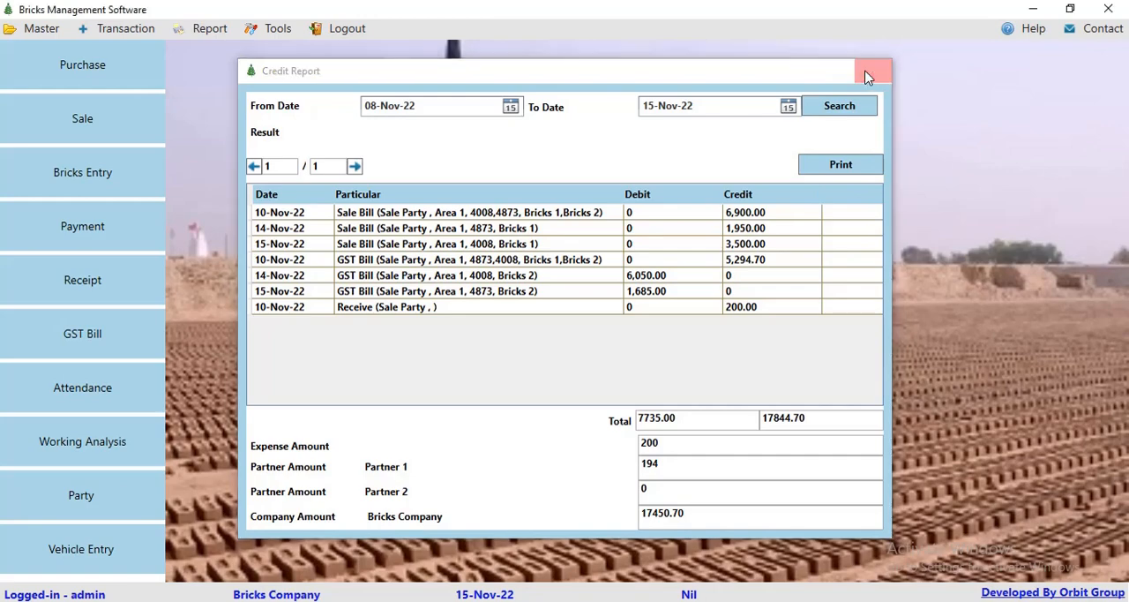
Step: View the Debit Report for 01-Nov-22 to 15-Nov-22, then close it
{"action": "left_click", "coordinate": [196, 28]}
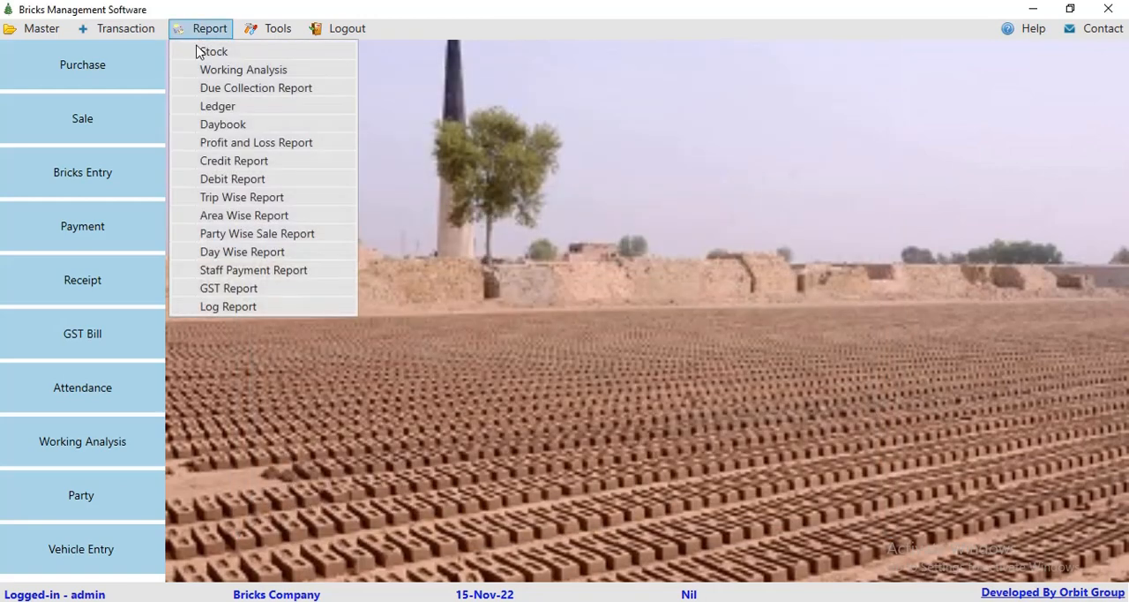
{"action": "left_click", "coordinate": [229, 179]}
{"action": "left_click", "coordinate": [551, 106]}
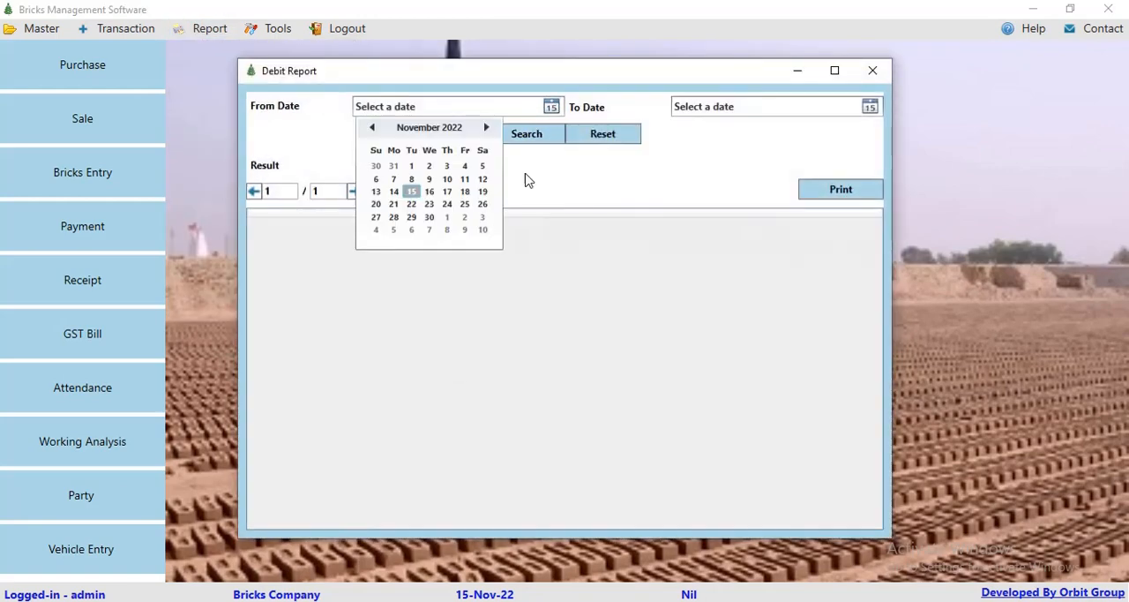
{"action": "left_click", "coordinate": [411, 166]}
{"action": "left_click", "coordinate": [870, 106]}
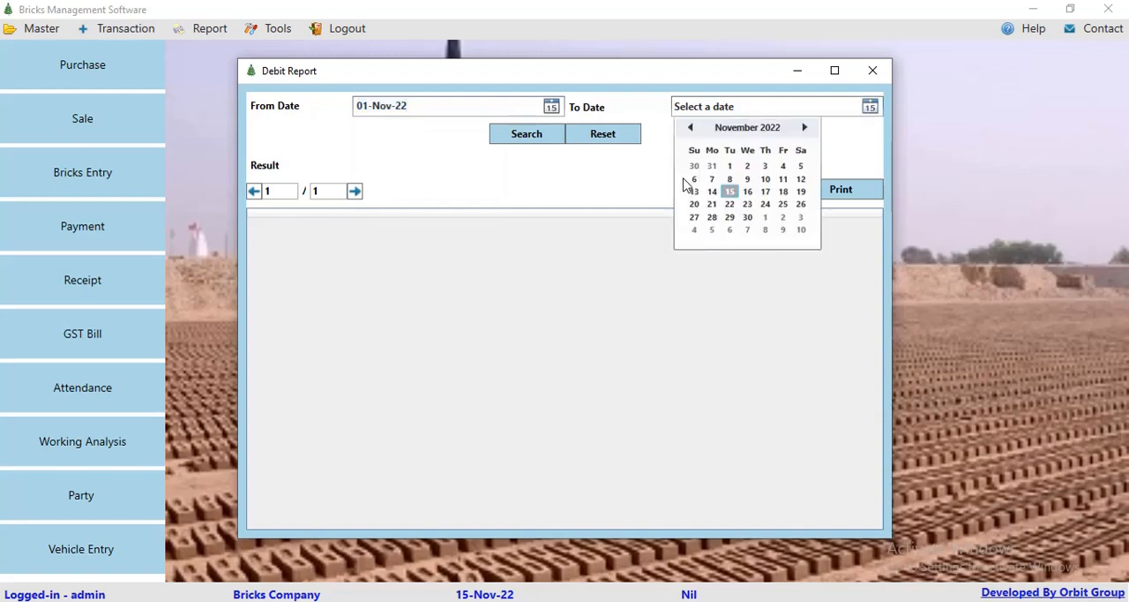
{"action": "left_click", "coordinate": [730, 192]}
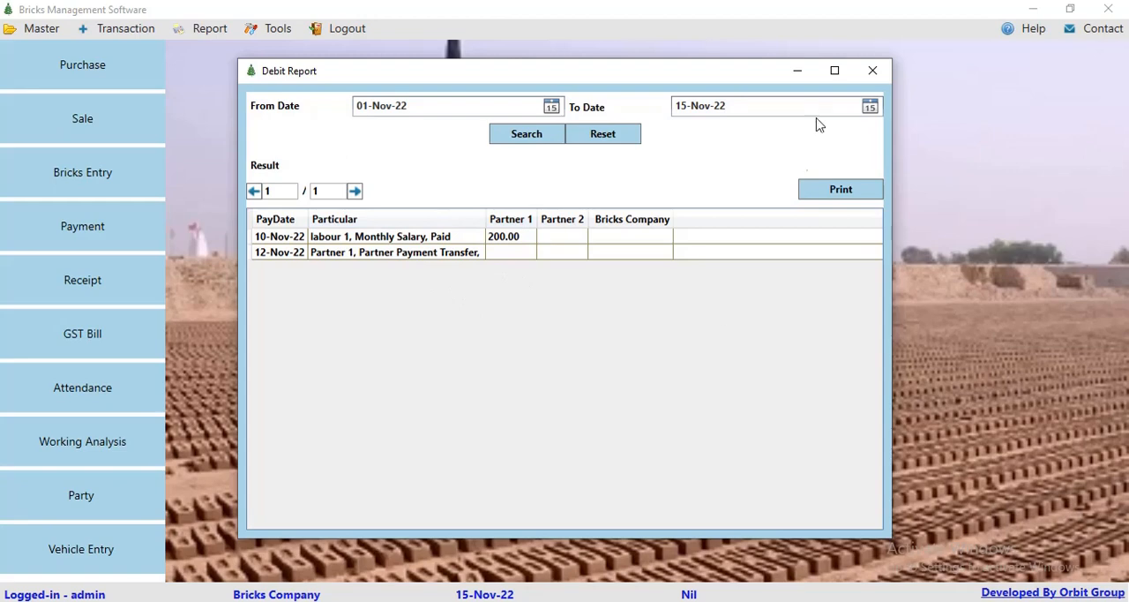
{"action": "left_click", "coordinate": [873, 71]}
Step: View the Area Wise Report for Area 1 from 01-Nov-22 to 15-Nov-22, then close it
{"action": "left_click", "coordinate": [210, 30]}
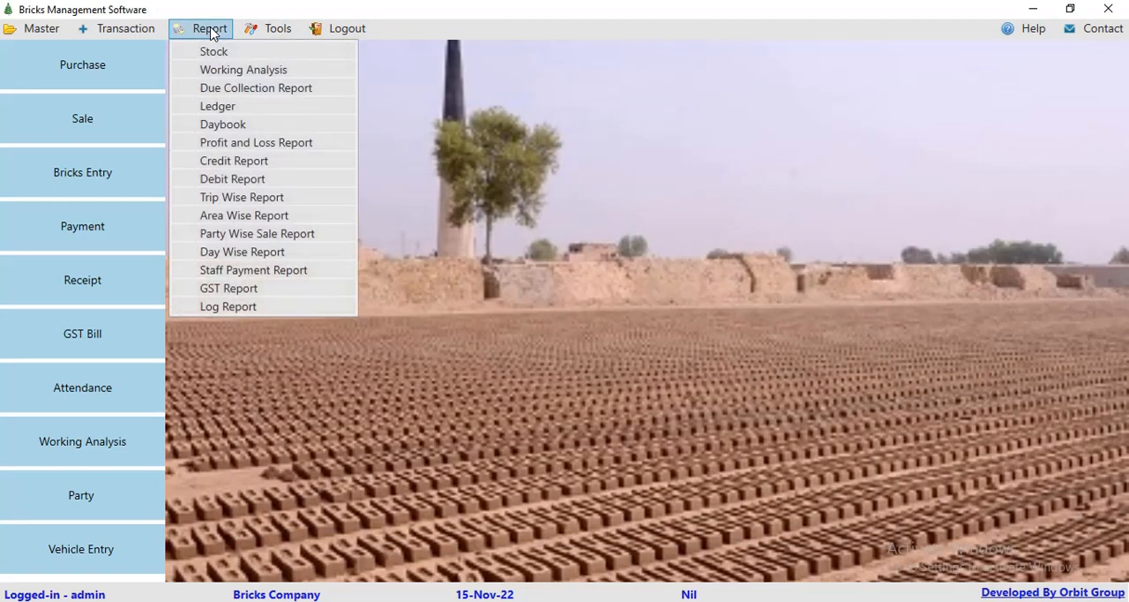
{"action": "left_click", "coordinate": [243, 216]}
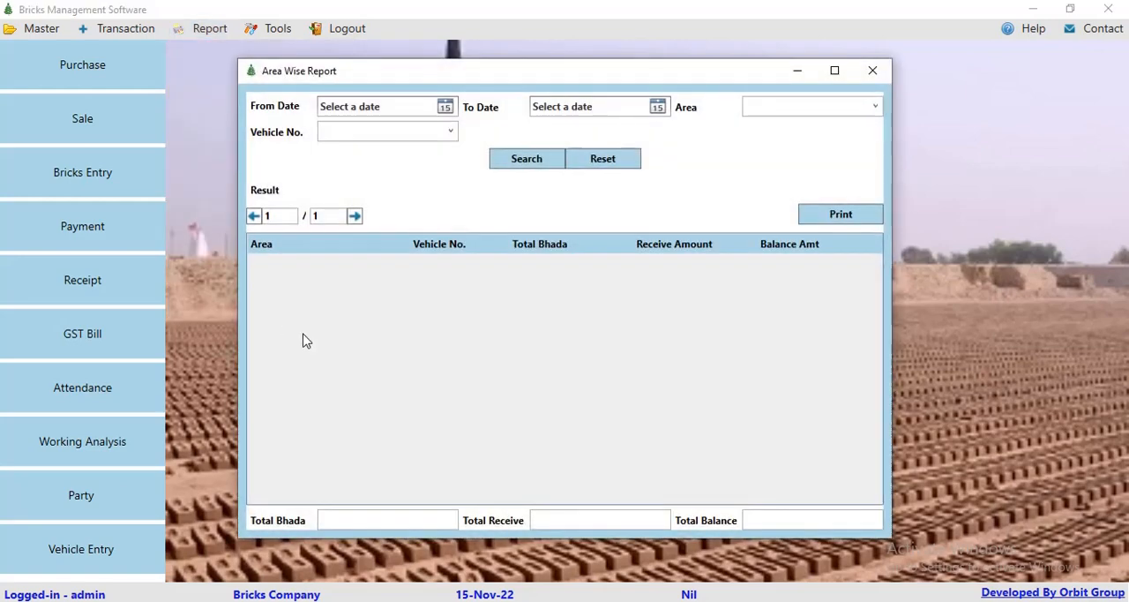
{"action": "left_click", "coordinate": [446, 110]}
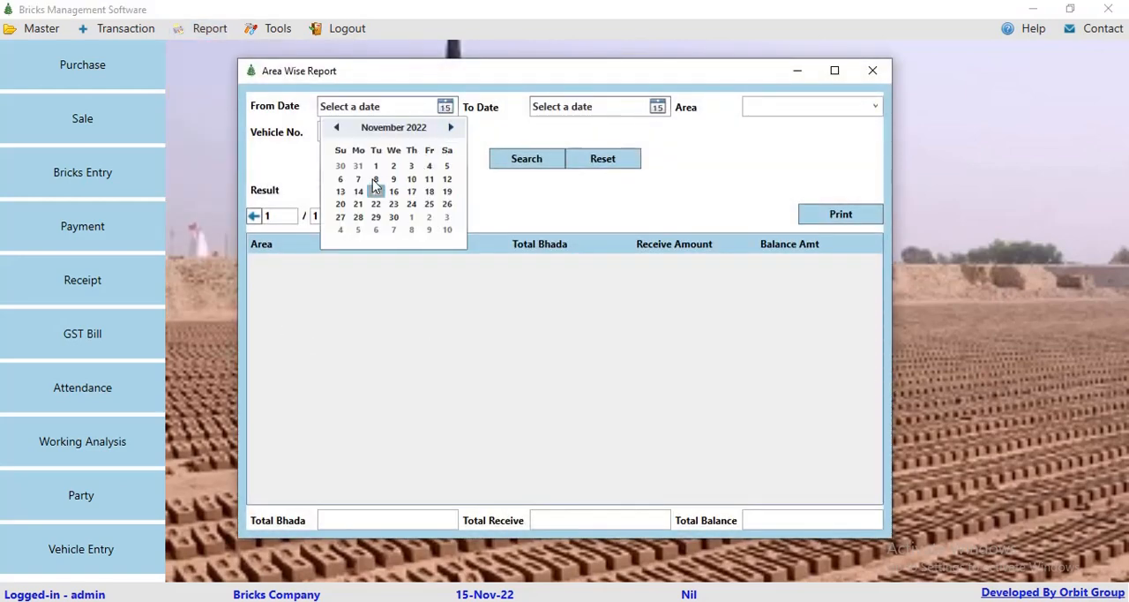
{"action": "left_click", "coordinate": [375, 166]}
{"action": "left_click", "coordinate": [658, 110]}
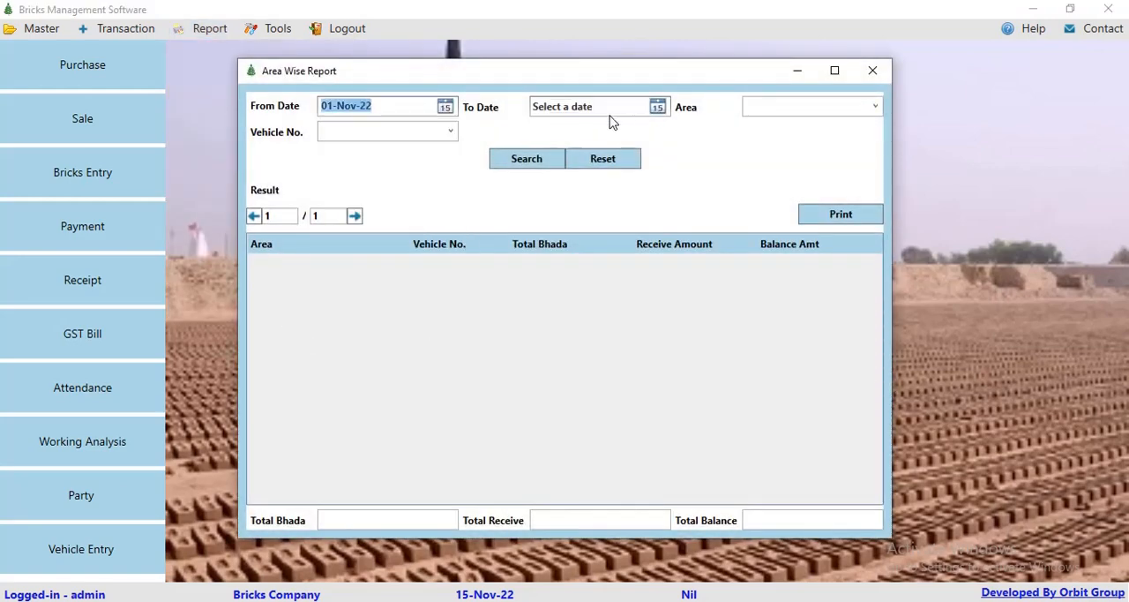
{"action": "left_click", "coordinate": [584, 186]}
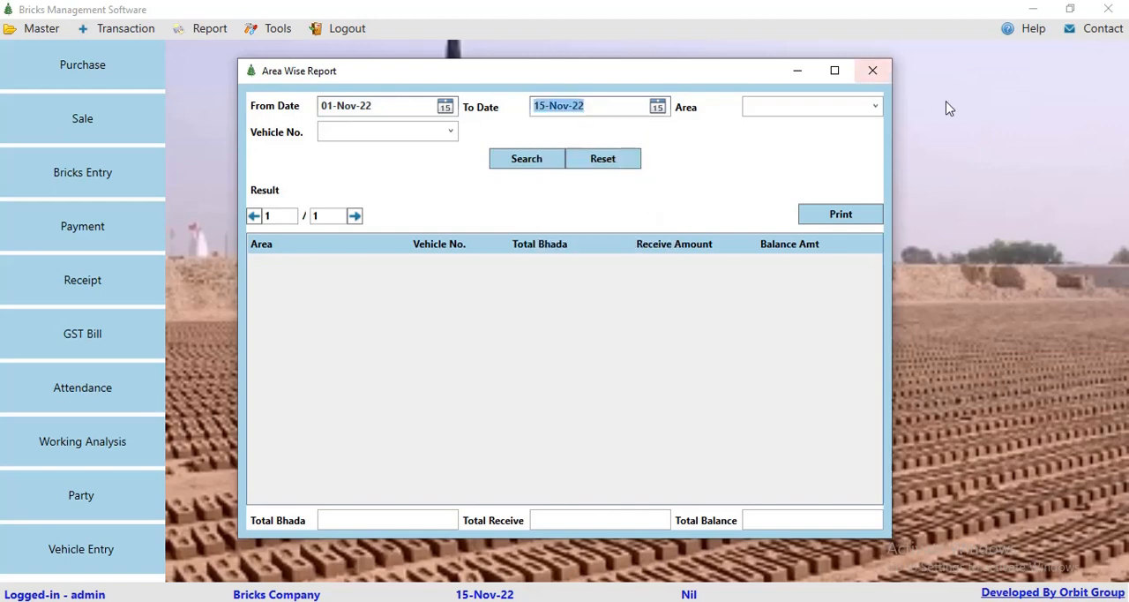
{"action": "left_click", "coordinate": [875, 106]}
{"action": "left_click", "coordinate": [775, 123]}
{"action": "left_click", "coordinate": [561, 169]}
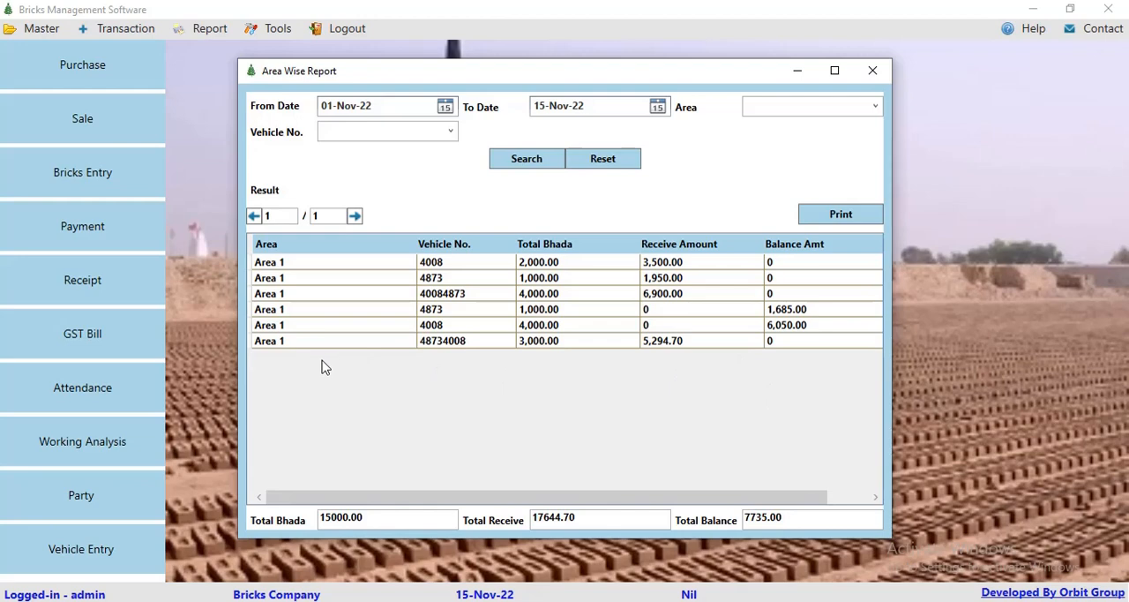
{"action": "left_click", "coordinate": [872, 71]}
Step: View the Party Wise Sale Report for Sale Party from 01-Nov-22 to 15-Nov-22, then close it
{"action": "left_click", "coordinate": [203, 30]}
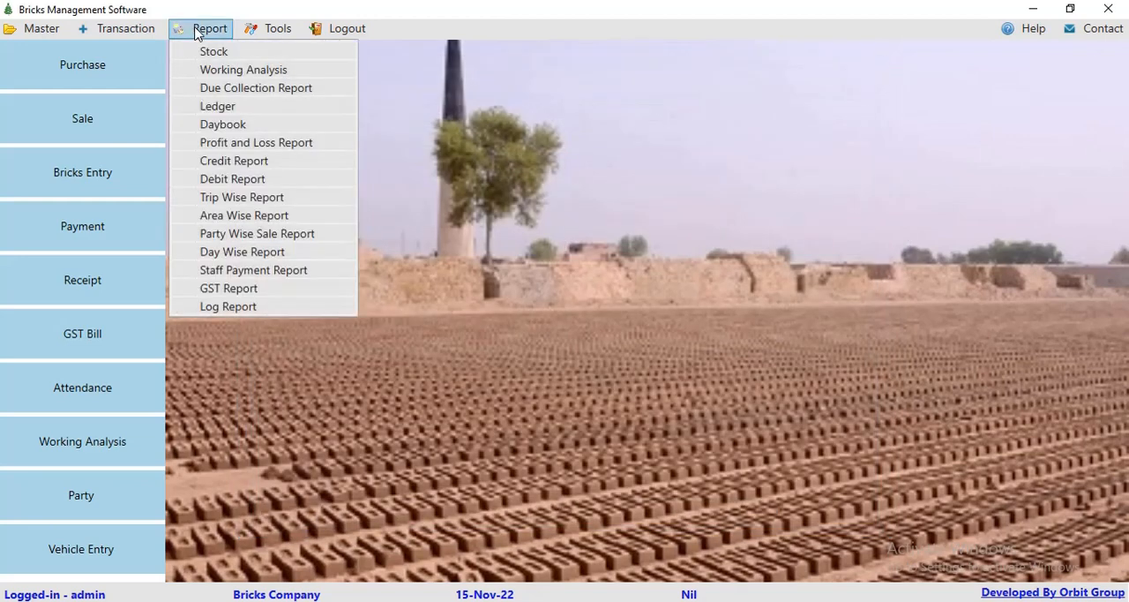
{"action": "left_click", "coordinate": [212, 236]}
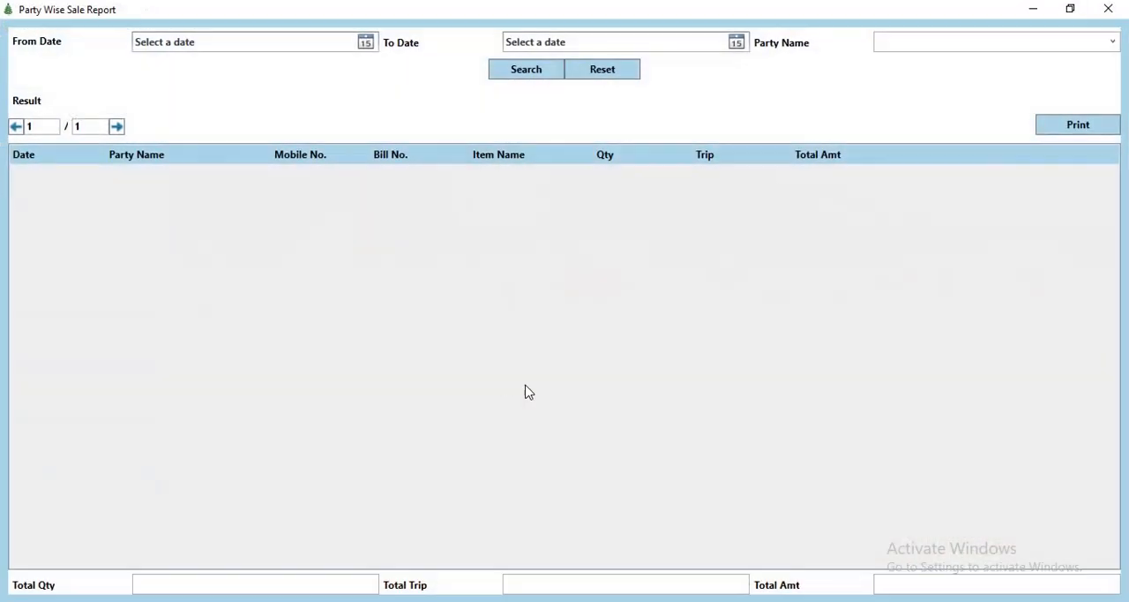
{"action": "left_click", "coordinate": [366, 43]}
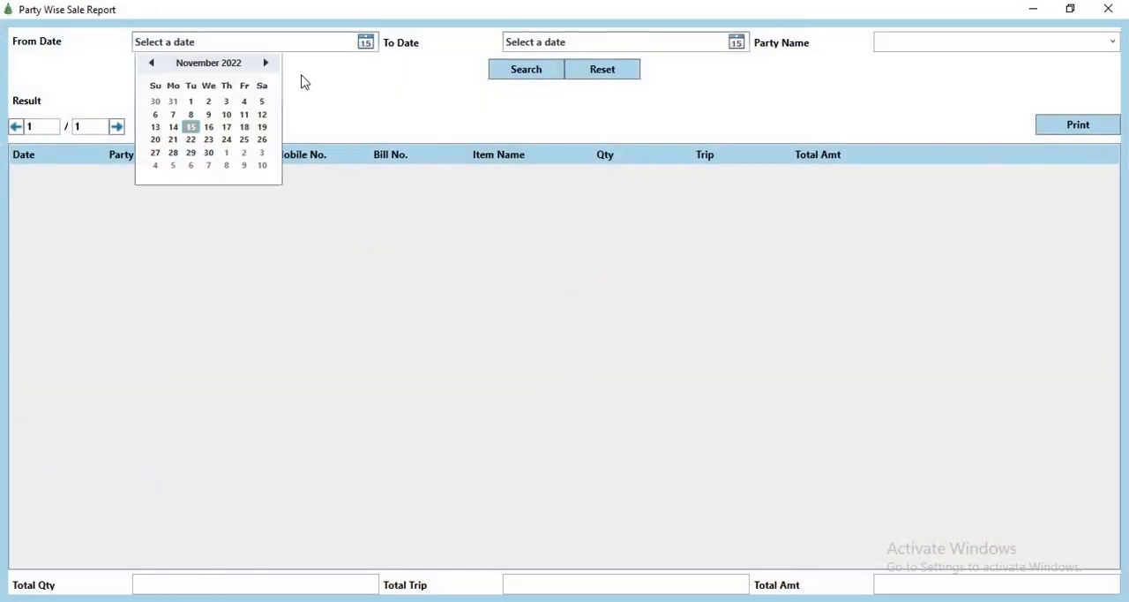
{"action": "left_click", "coordinate": [191, 103]}
{"action": "left_click", "coordinate": [737, 42]}
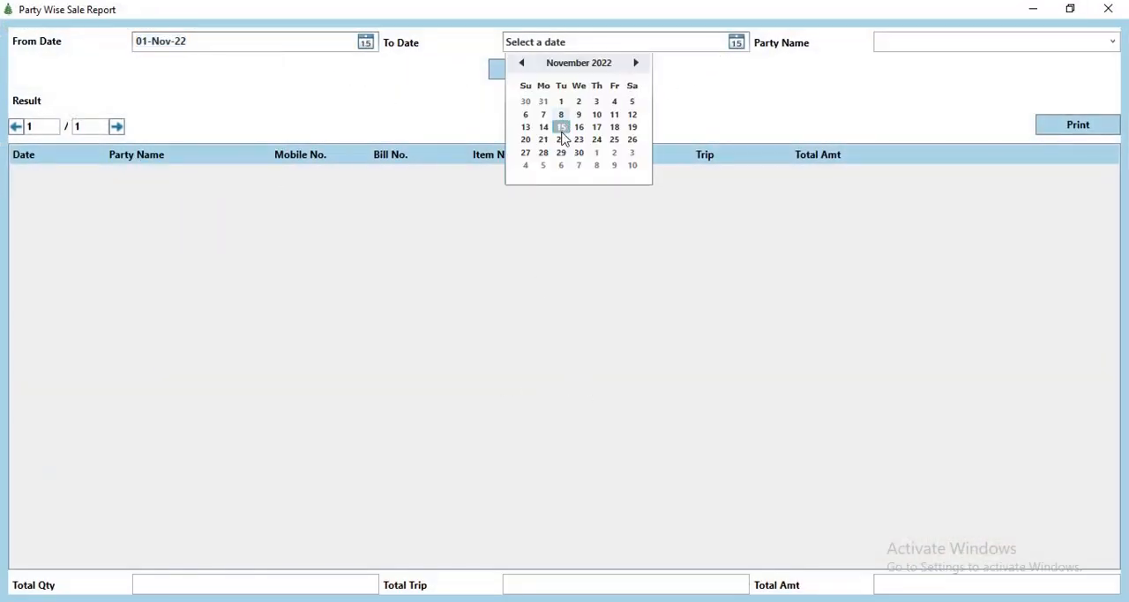
{"action": "left_click", "coordinate": [561, 126]}
{"action": "left_click", "coordinate": [1113, 42]}
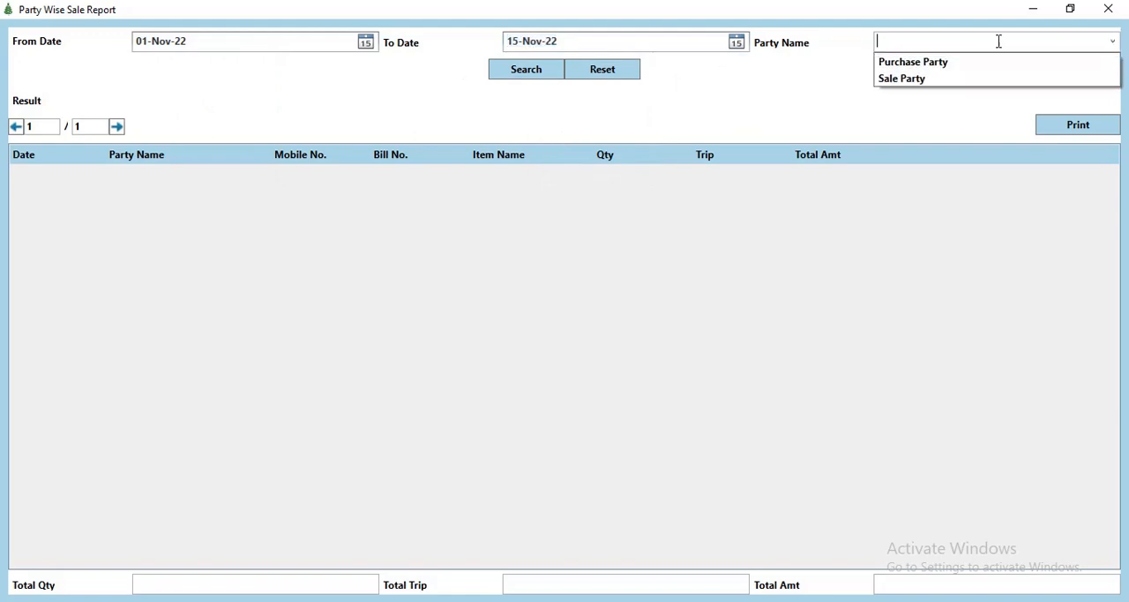
{"action": "left_click", "coordinate": [928, 75]}
{"action": "left_click", "coordinate": [532, 74]}
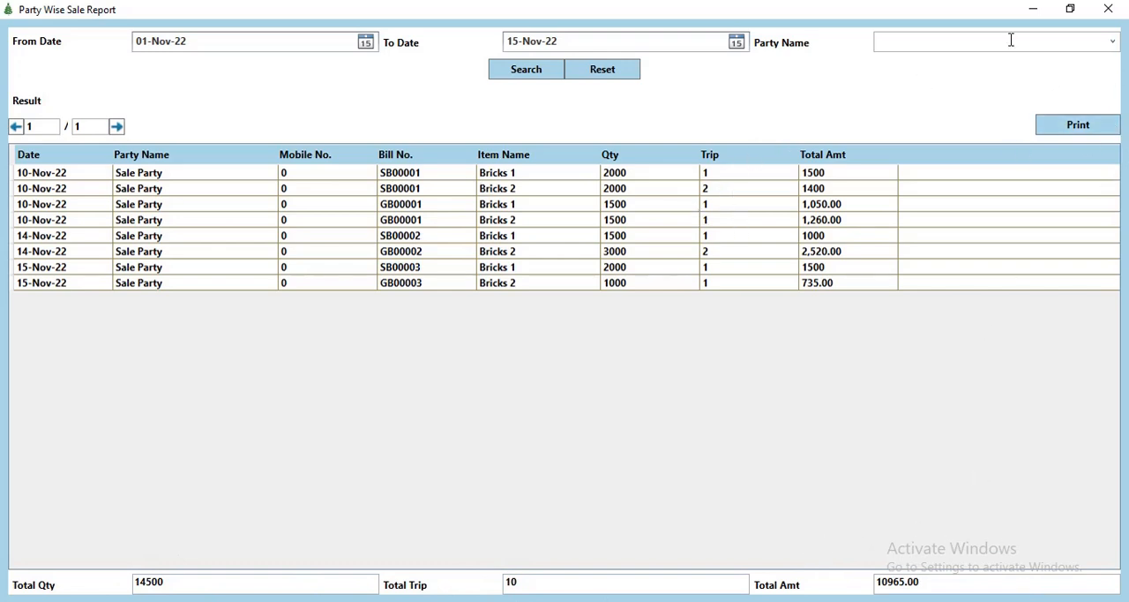
{"action": "left_click", "coordinate": [1108, 9]}
Step: View the Staff Payment Report for labour 1 from 01-Nov-22 to 15-Nov-22, then close it
{"action": "left_click", "coordinate": [206, 31]}
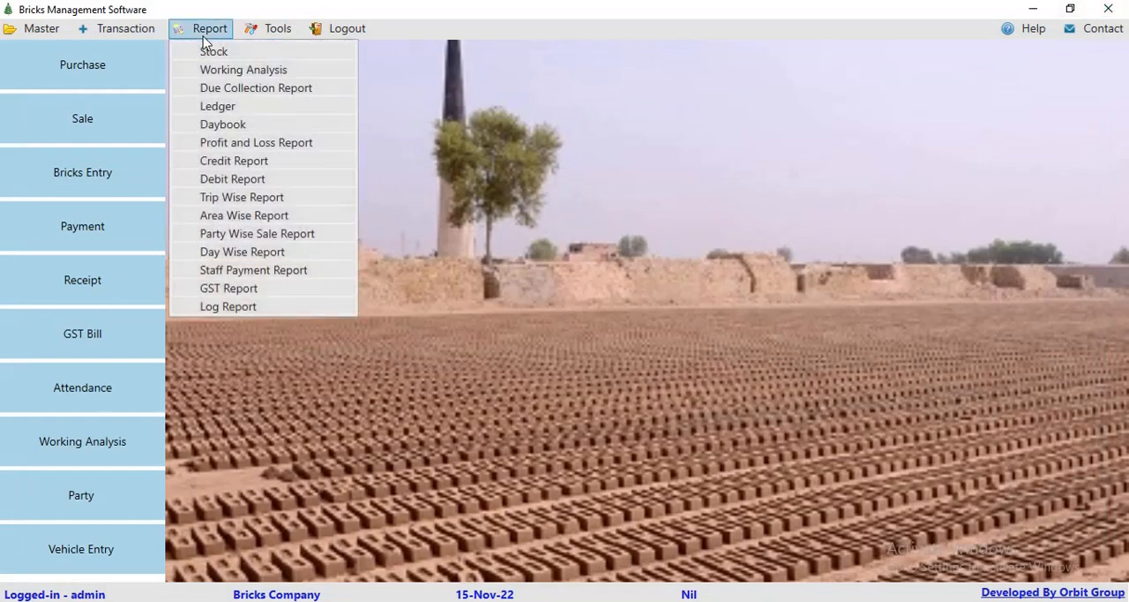
{"action": "left_click", "coordinate": [218, 270]}
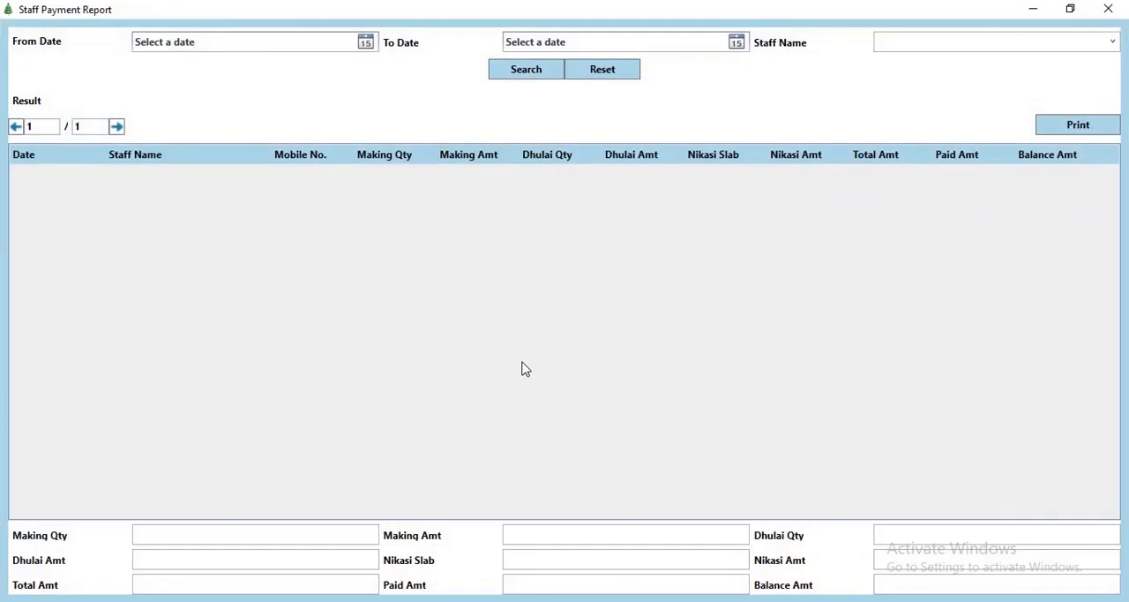
{"action": "left_click", "coordinate": [364, 41]}
{"action": "left_click", "coordinate": [191, 101]}
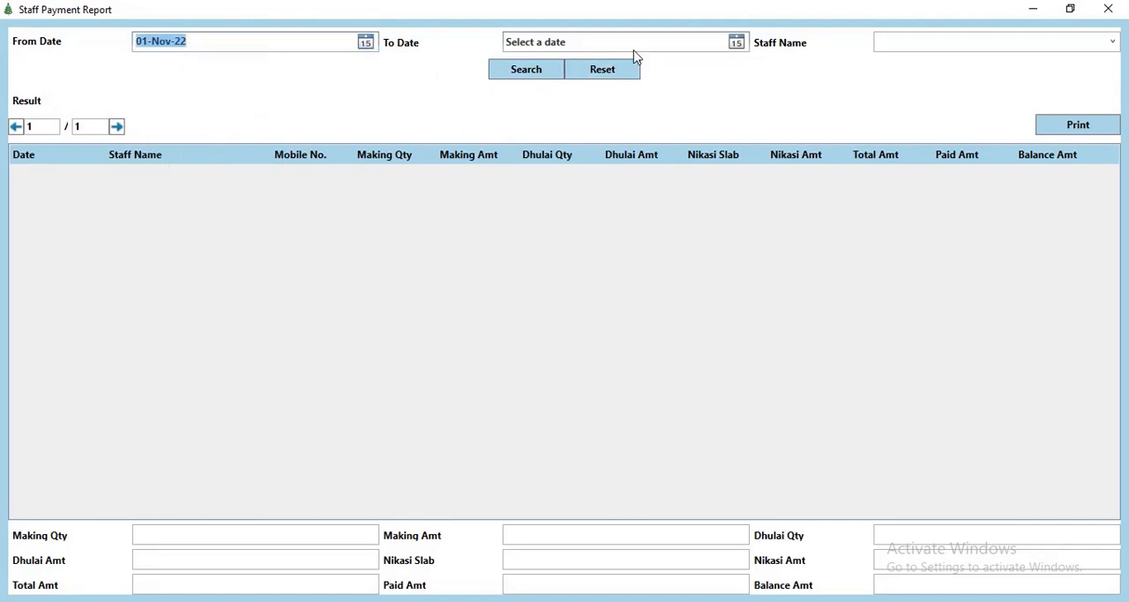
{"action": "left_click", "coordinate": [735, 41]}
{"action": "left_click", "coordinate": [559, 127]}
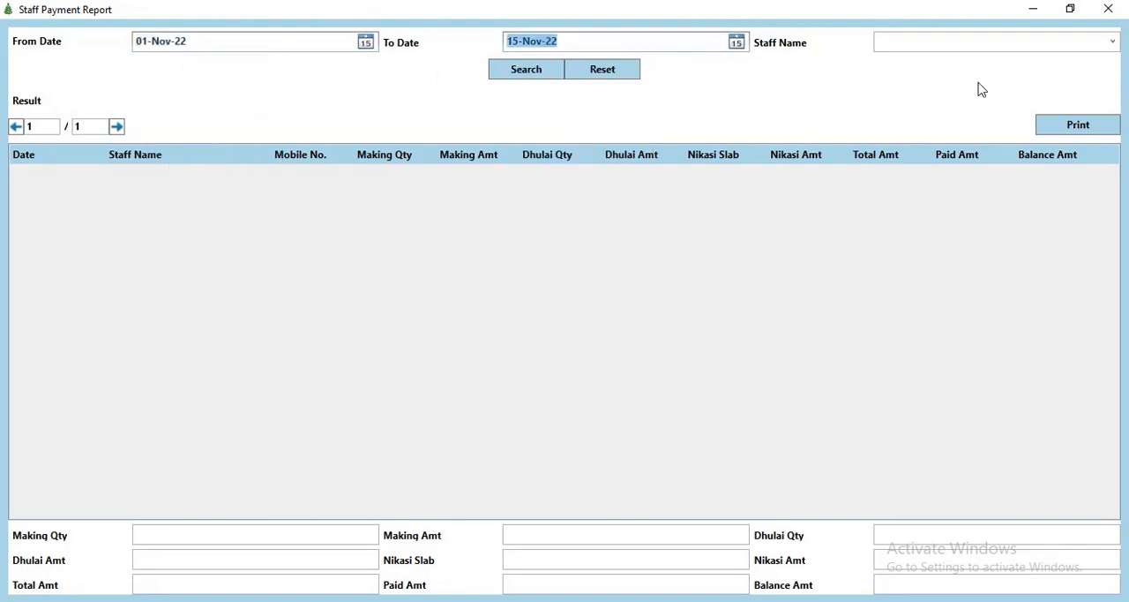
{"action": "left_click", "coordinate": [998, 43]}
{"action": "left_click", "coordinate": [930, 78]}
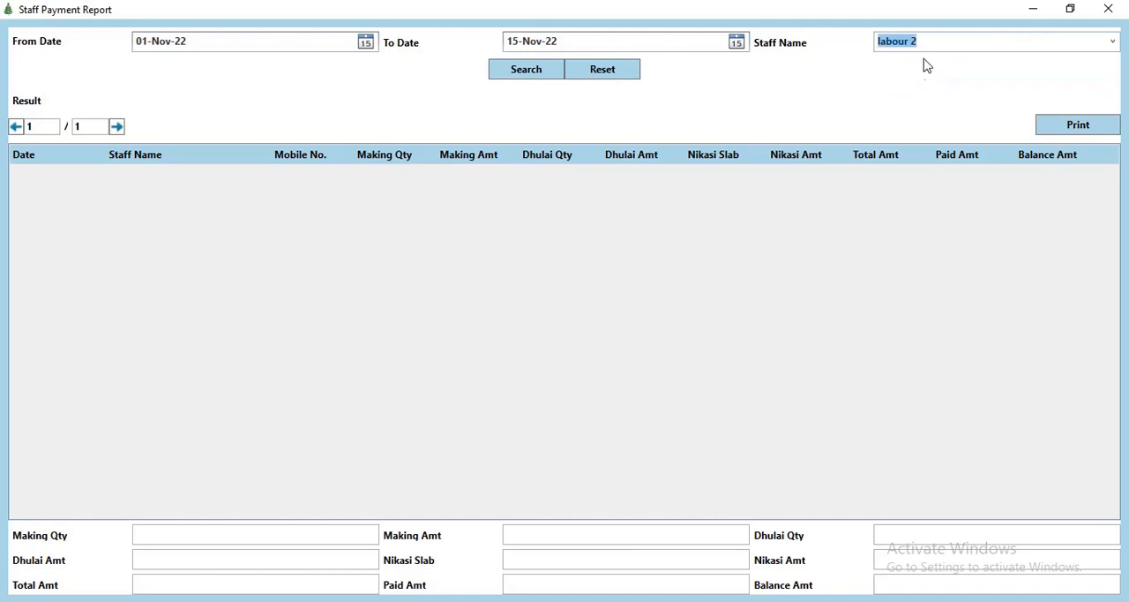
{"action": "left_click", "coordinate": [1112, 42]}
{"action": "left_click", "coordinate": [935, 61]}
{"action": "left_click", "coordinate": [554, 70]}
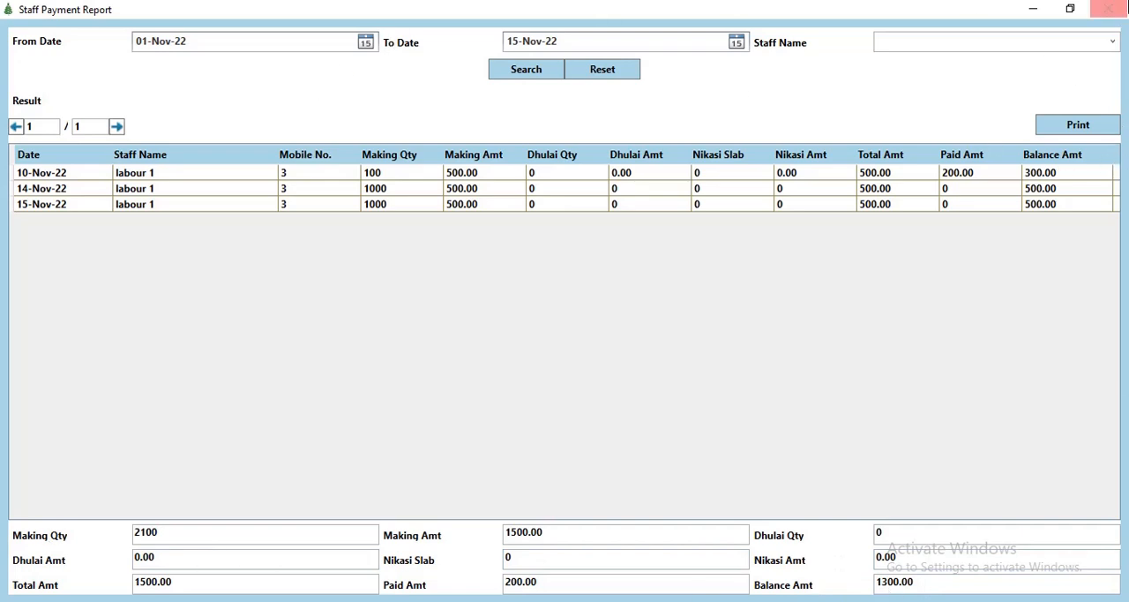
{"action": "left_click", "coordinate": [1108, 9]}
Step: View the Log Report of user activity for 15-Nov-22, then close it
{"action": "left_click", "coordinate": [217, 36]}
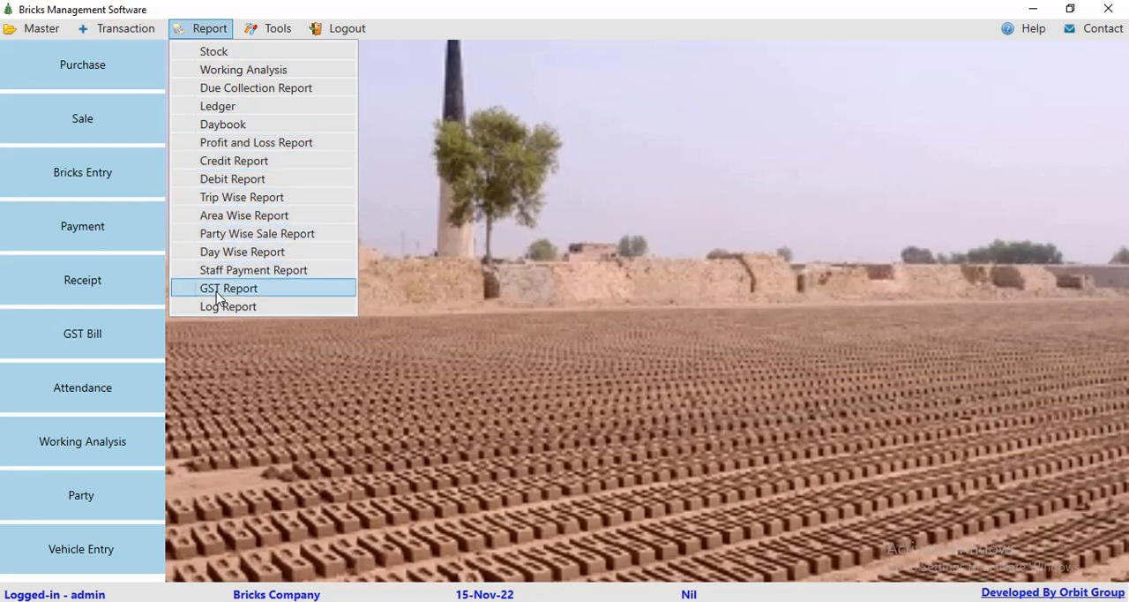
{"action": "left_click", "coordinate": [334, 306]}
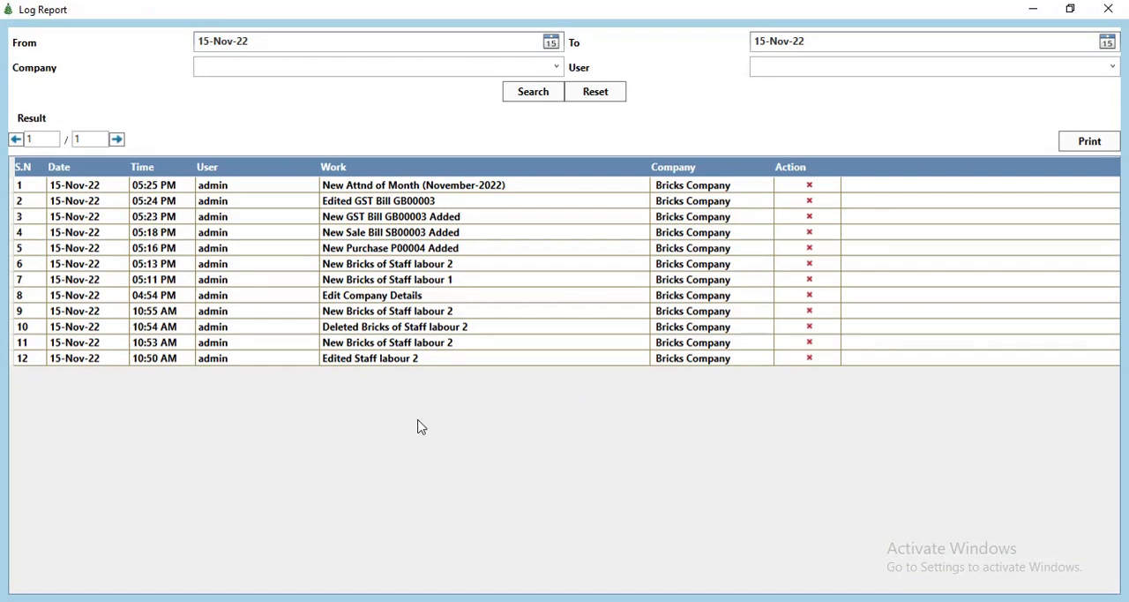
{"action": "left_click", "coordinate": [1108, 9]}
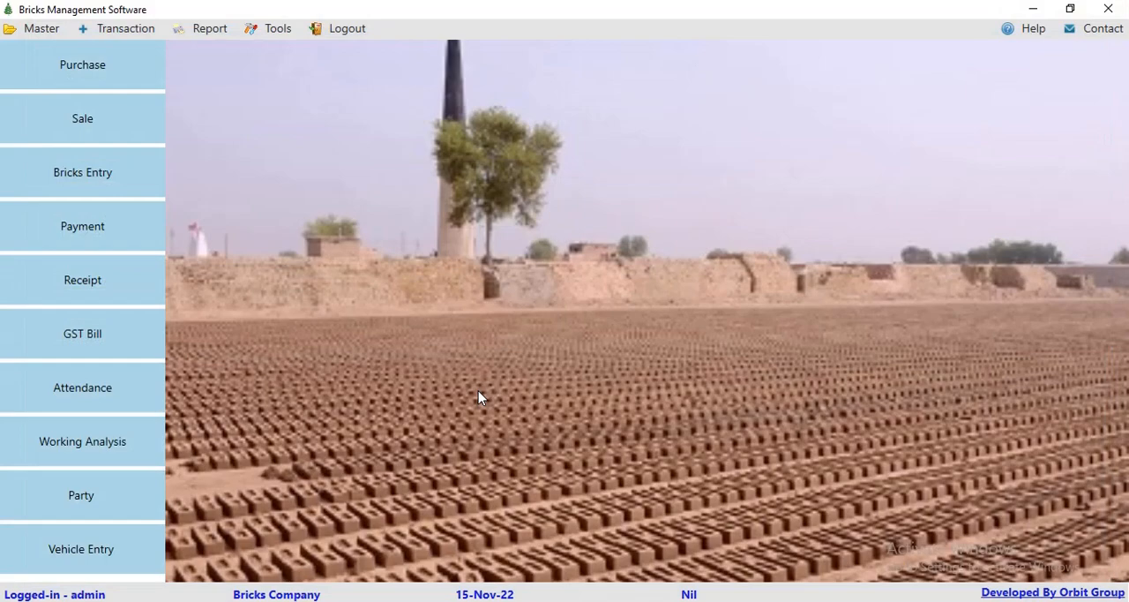
Step: Examine the name, note, date and time fields of a new reminder, then close the form and the reminder list without saving
{"action": "left_click", "coordinate": [287, 27]}
{"action": "left_click", "coordinate": [278, 73]}
{"action": "left_click", "coordinate": [1076, 129]}
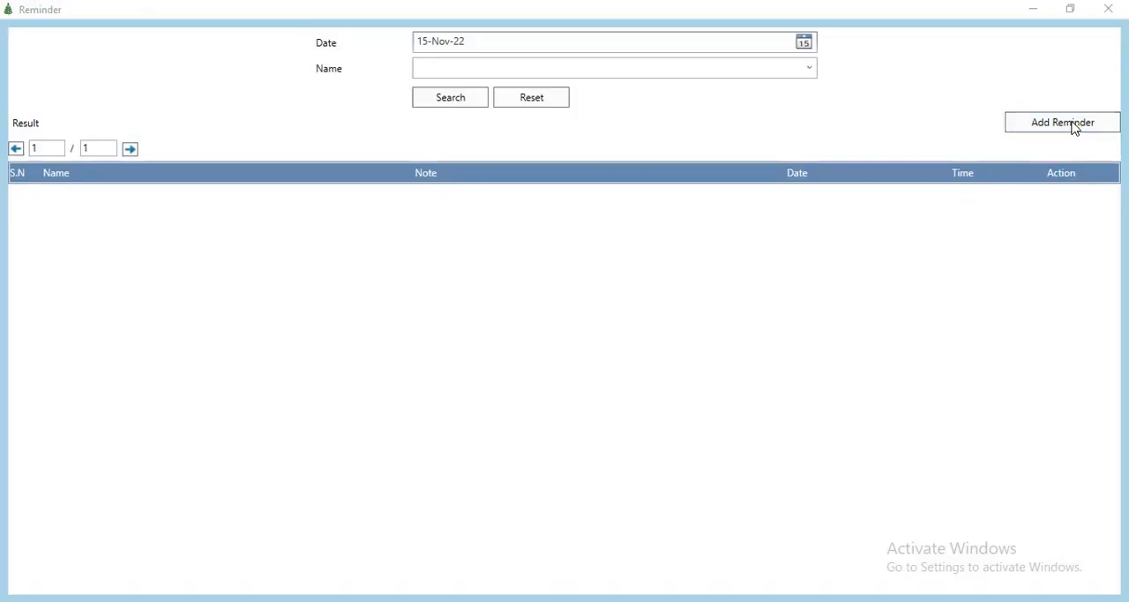
{"action": "left_click", "coordinate": [518, 231]}
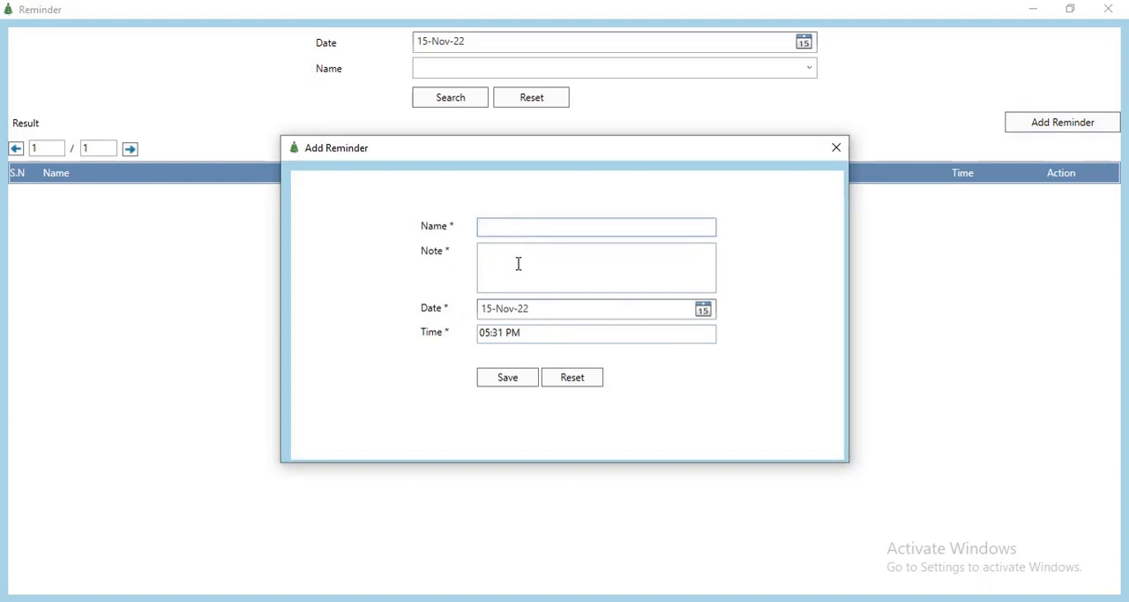
{"action": "left_click", "coordinate": [518, 263]}
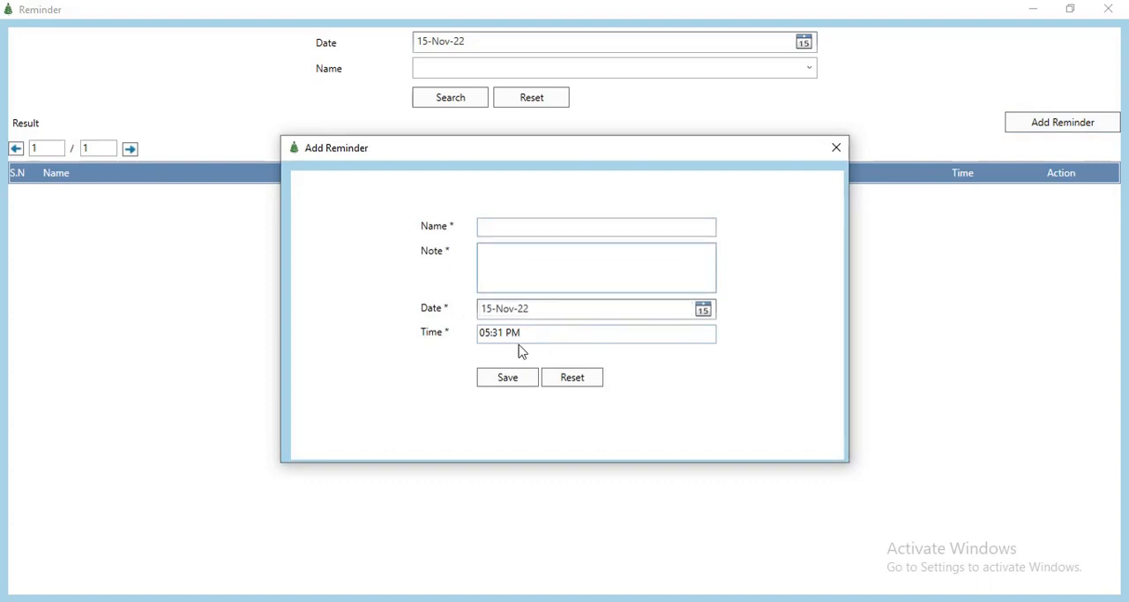
{"action": "left_click", "coordinate": [836, 147]}
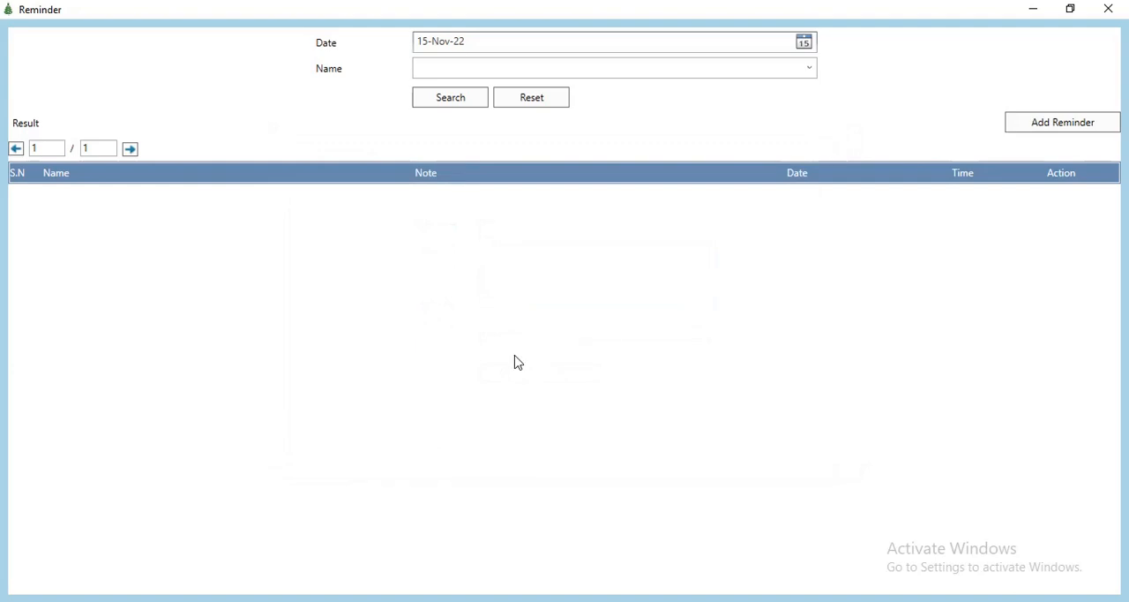
{"action": "left_click", "coordinate": [1108, 8]}
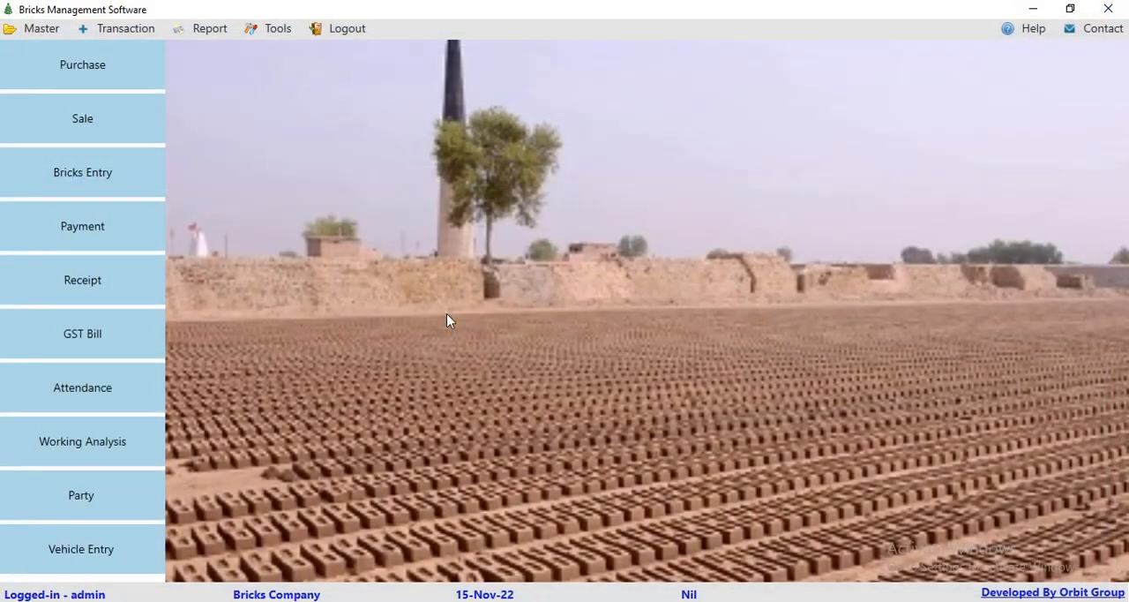
Step: Extend the due payment reminder for Sale Party's sale bill to 19-Nov-22 without a note, save it and close the reminder list
{"action": "left_click", "coordinate": [276, 29]}
{"action": "left_click", "coordinate": [264, 87]}
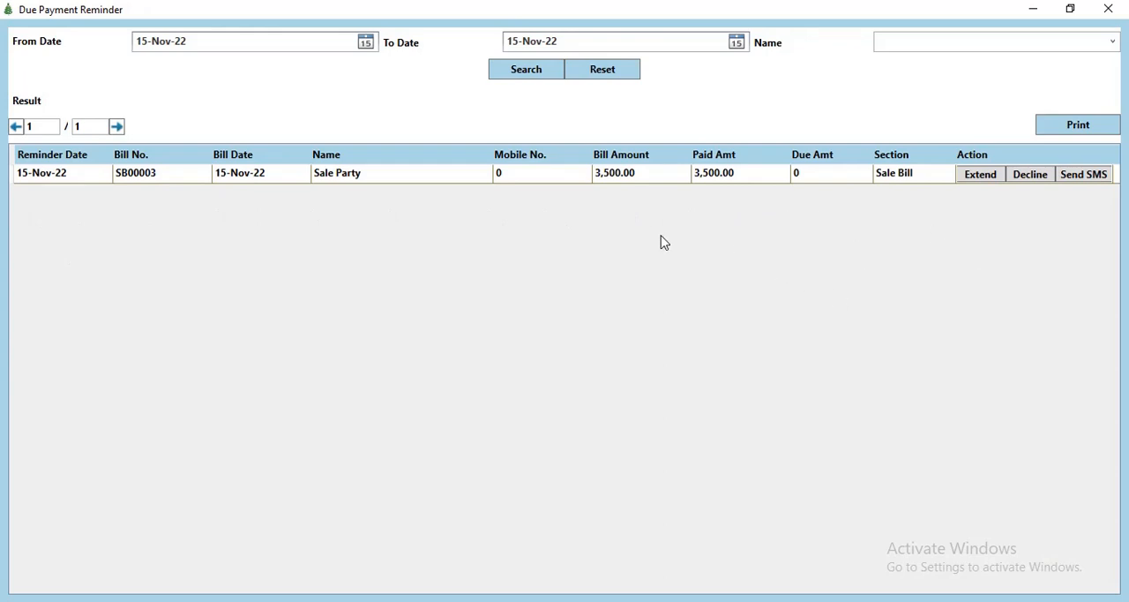
{"action": "left_click", "coordinate": [980, 176]}
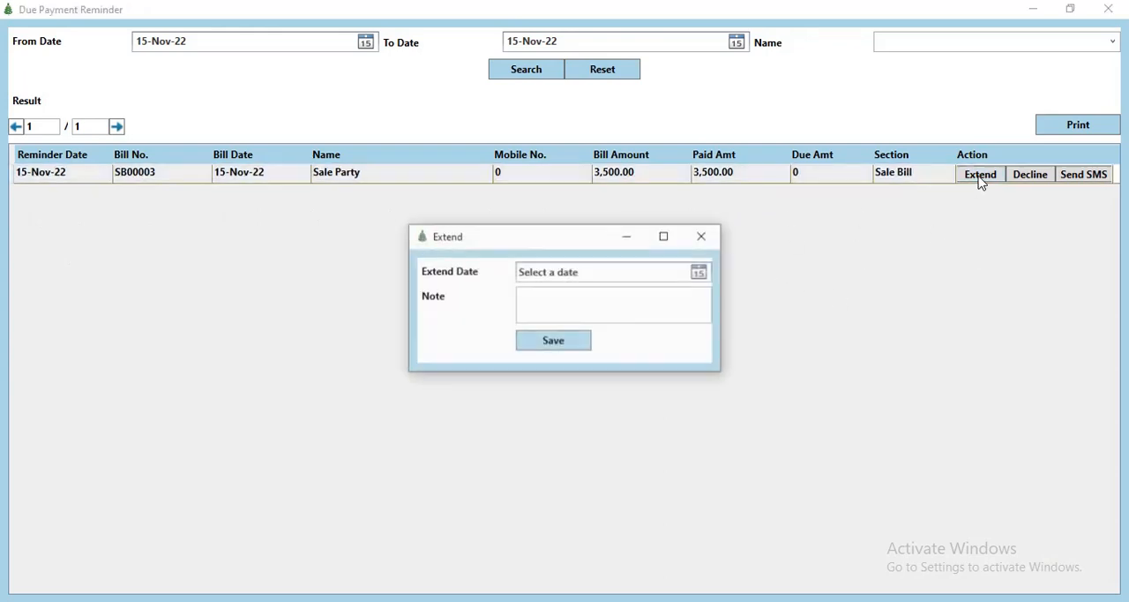
{"action": "left_click", "coordinate": [705, 273]}
{"action": "left_click", "coordinate": [645, 359]}
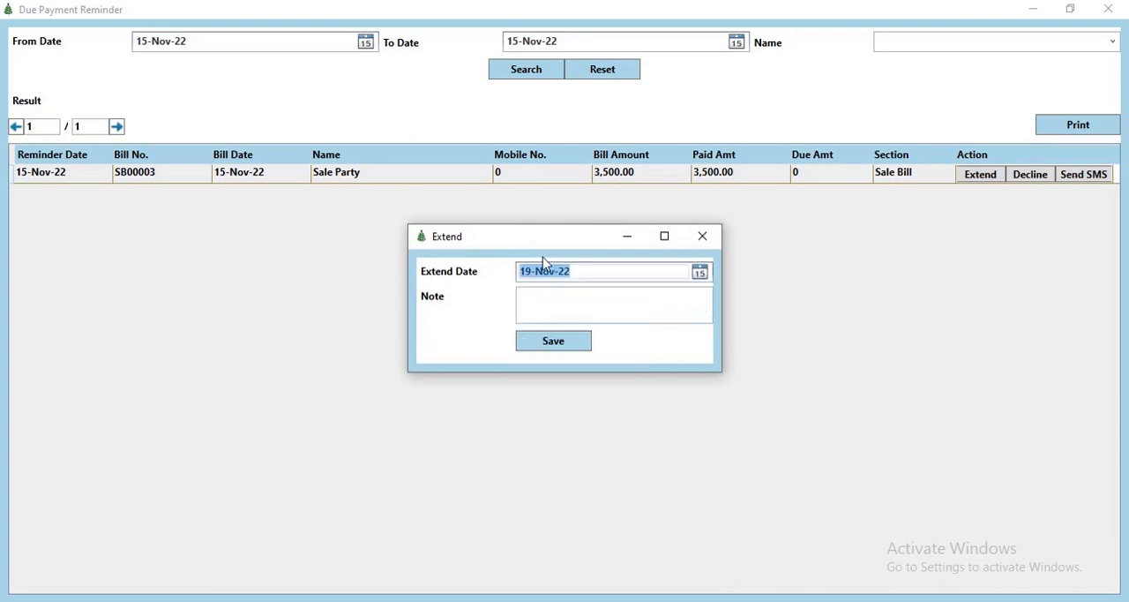
{"action": "left_click", "coordinate": [548, 307]}
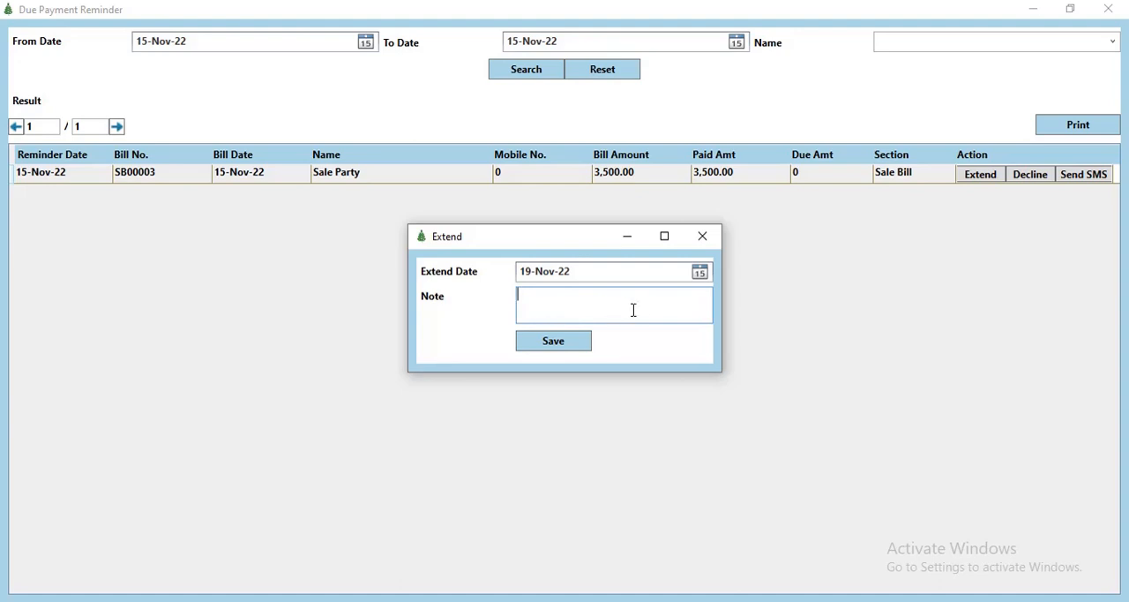
{"action": "left_click", "coordinate": [552, 342]}
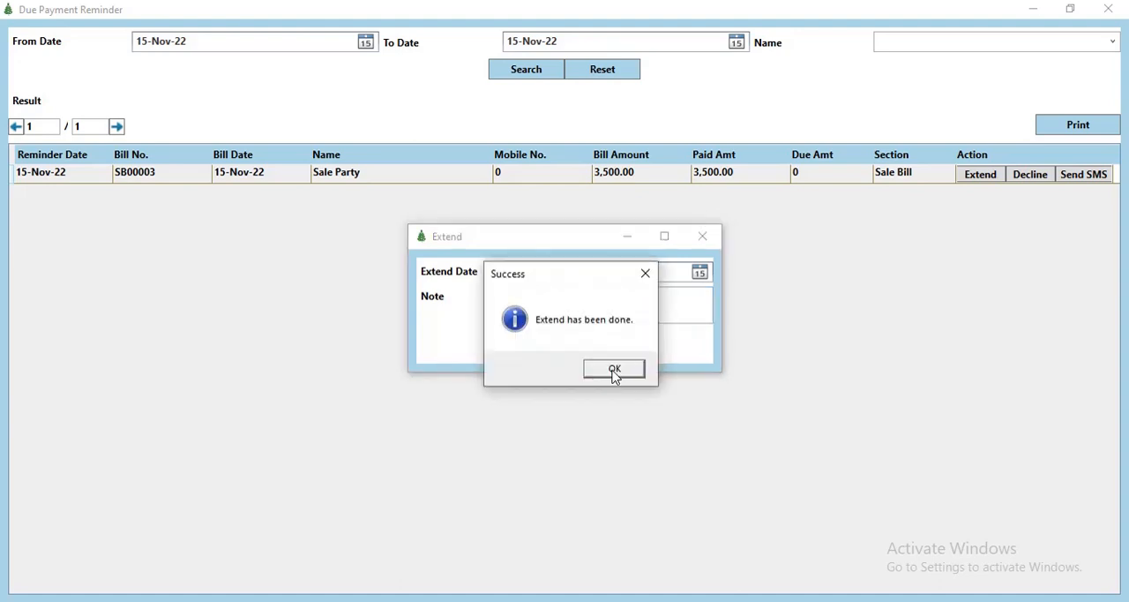
{"action": "left_click", "coordinate": [614, 370]}
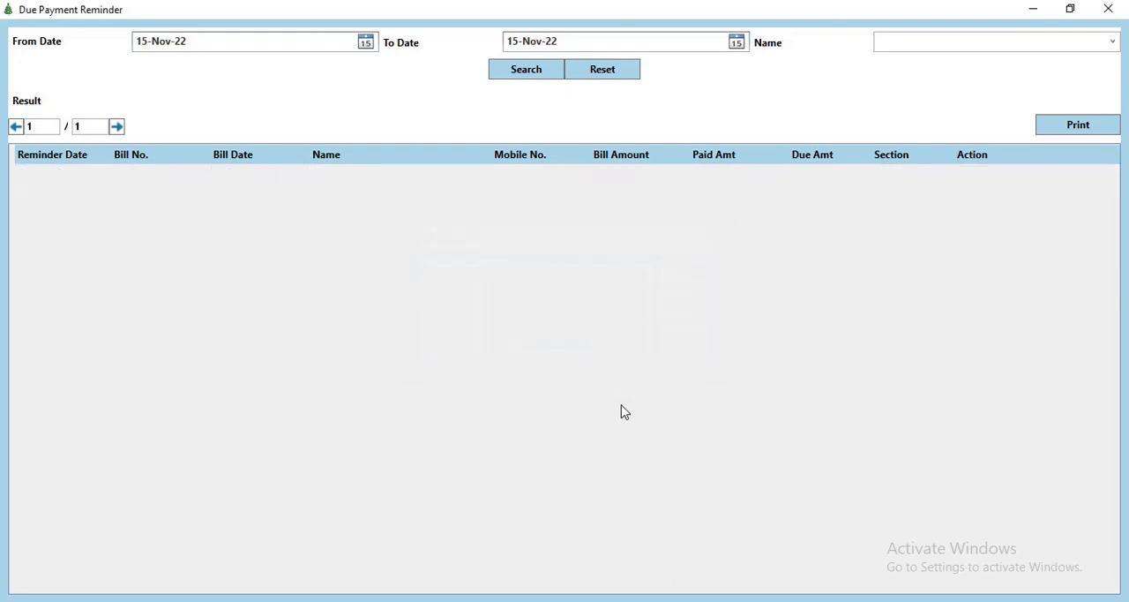
{"action": "left_click", "coordinate": [1107, 11]}
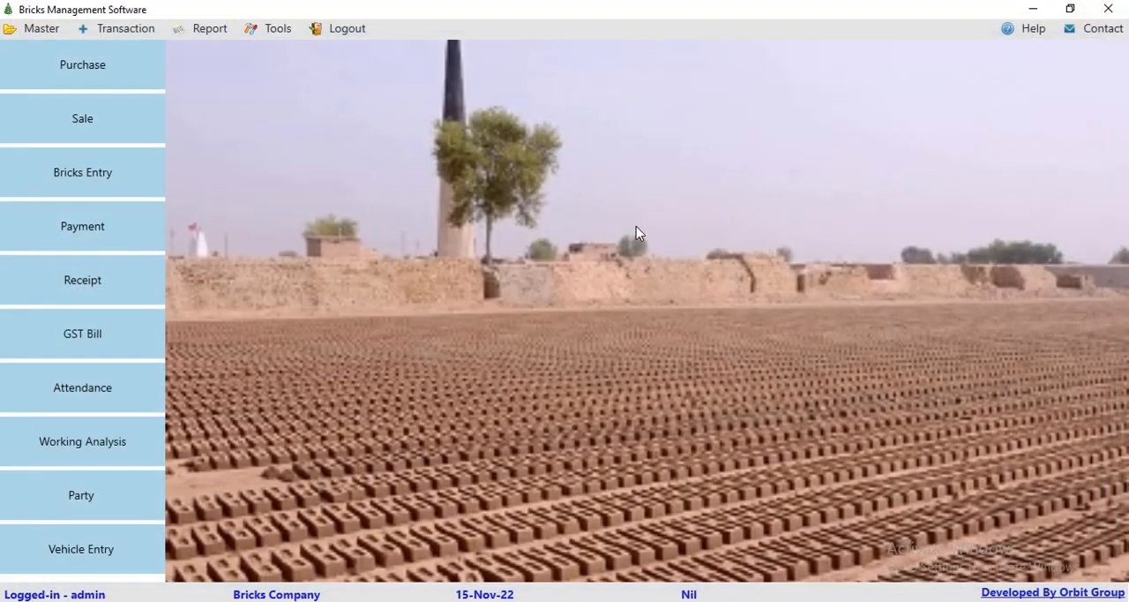